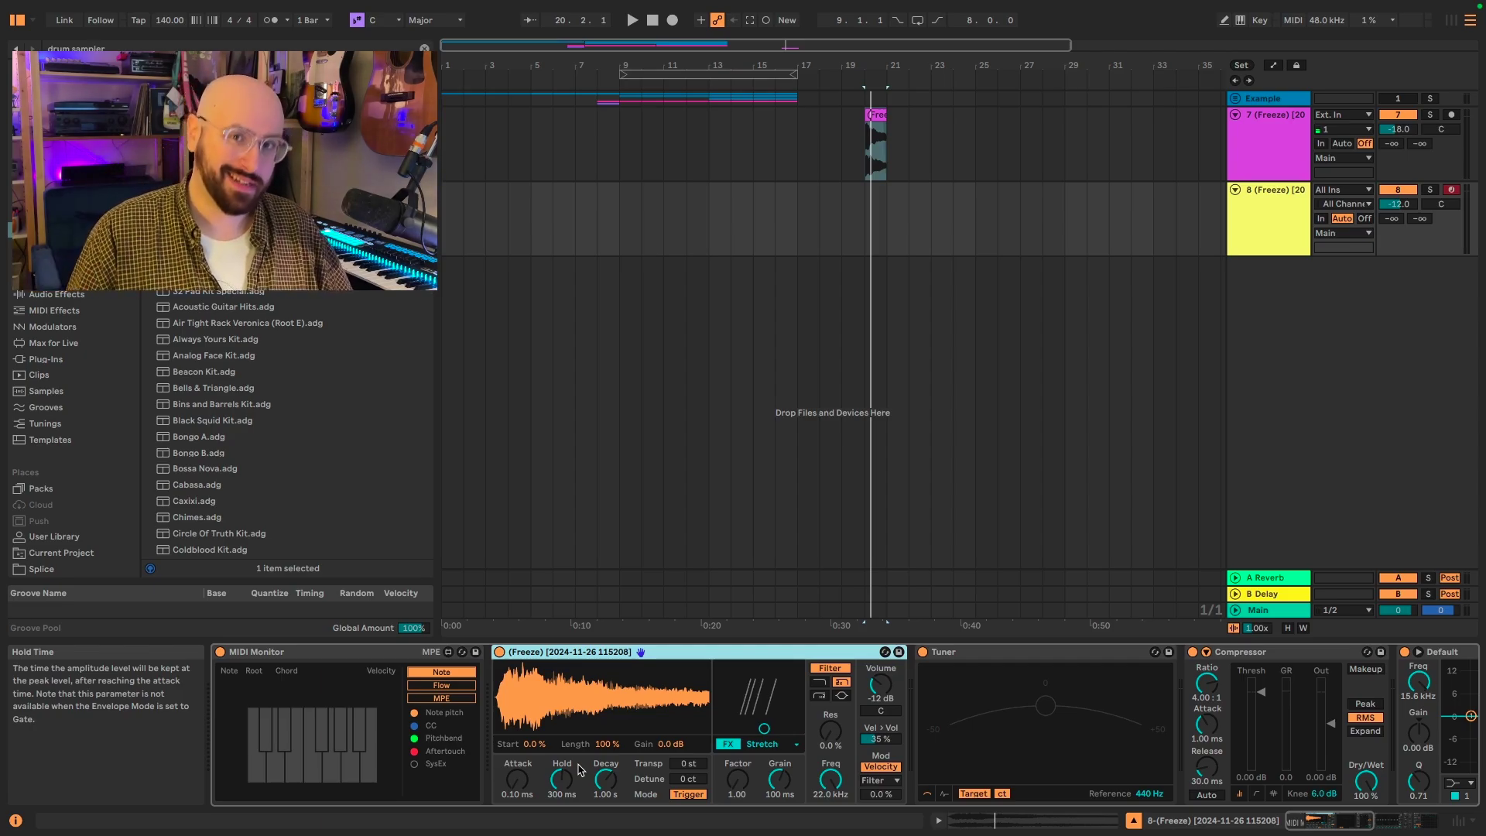
Try the sampler's Hold time at 1.00 ms and 60.0 s, and return it to 300 ms.
drag(563, 778, 563, 826)
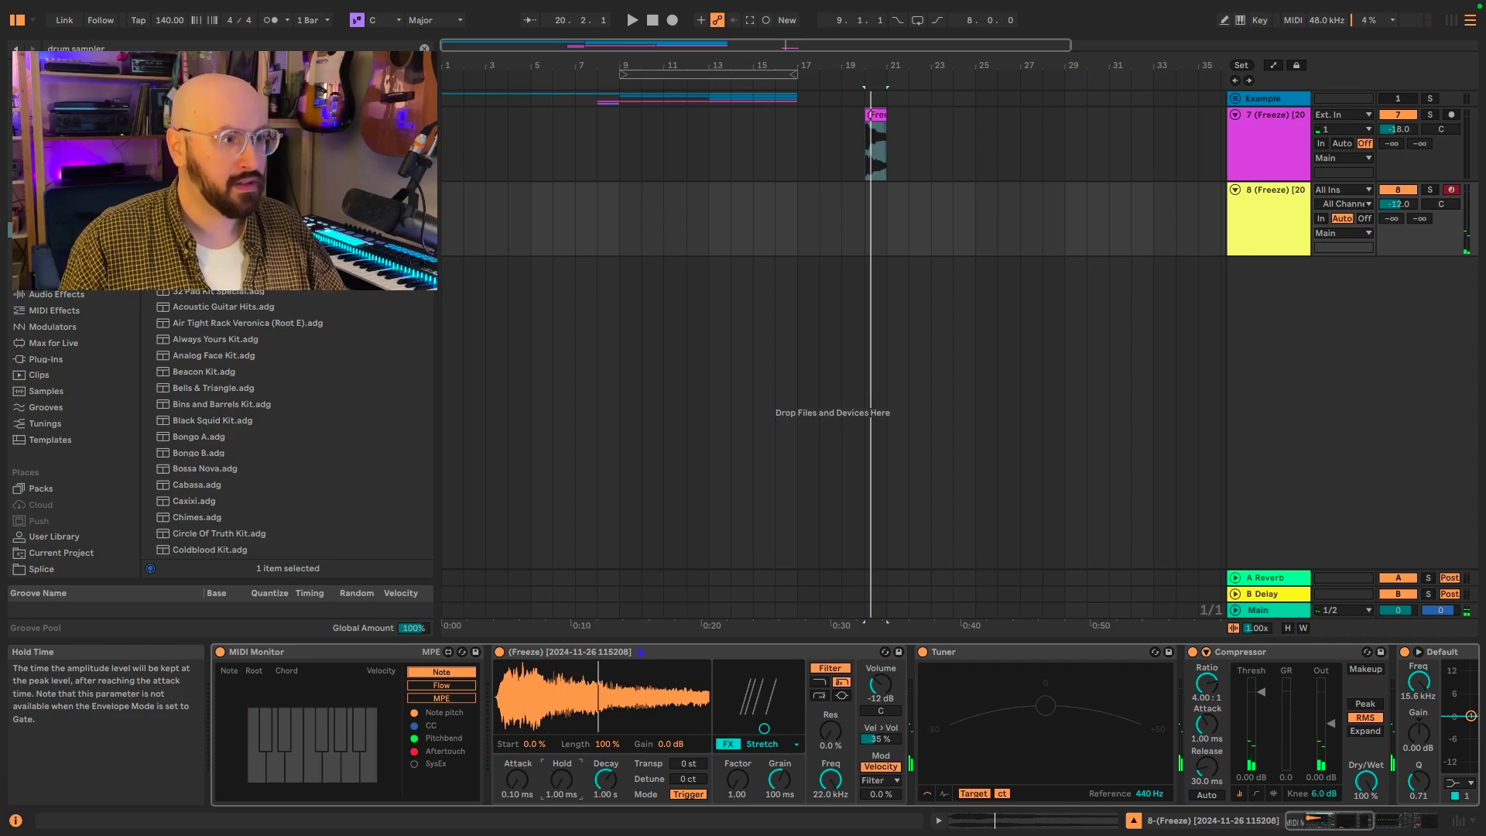
drag(563, 779, 563, 696)
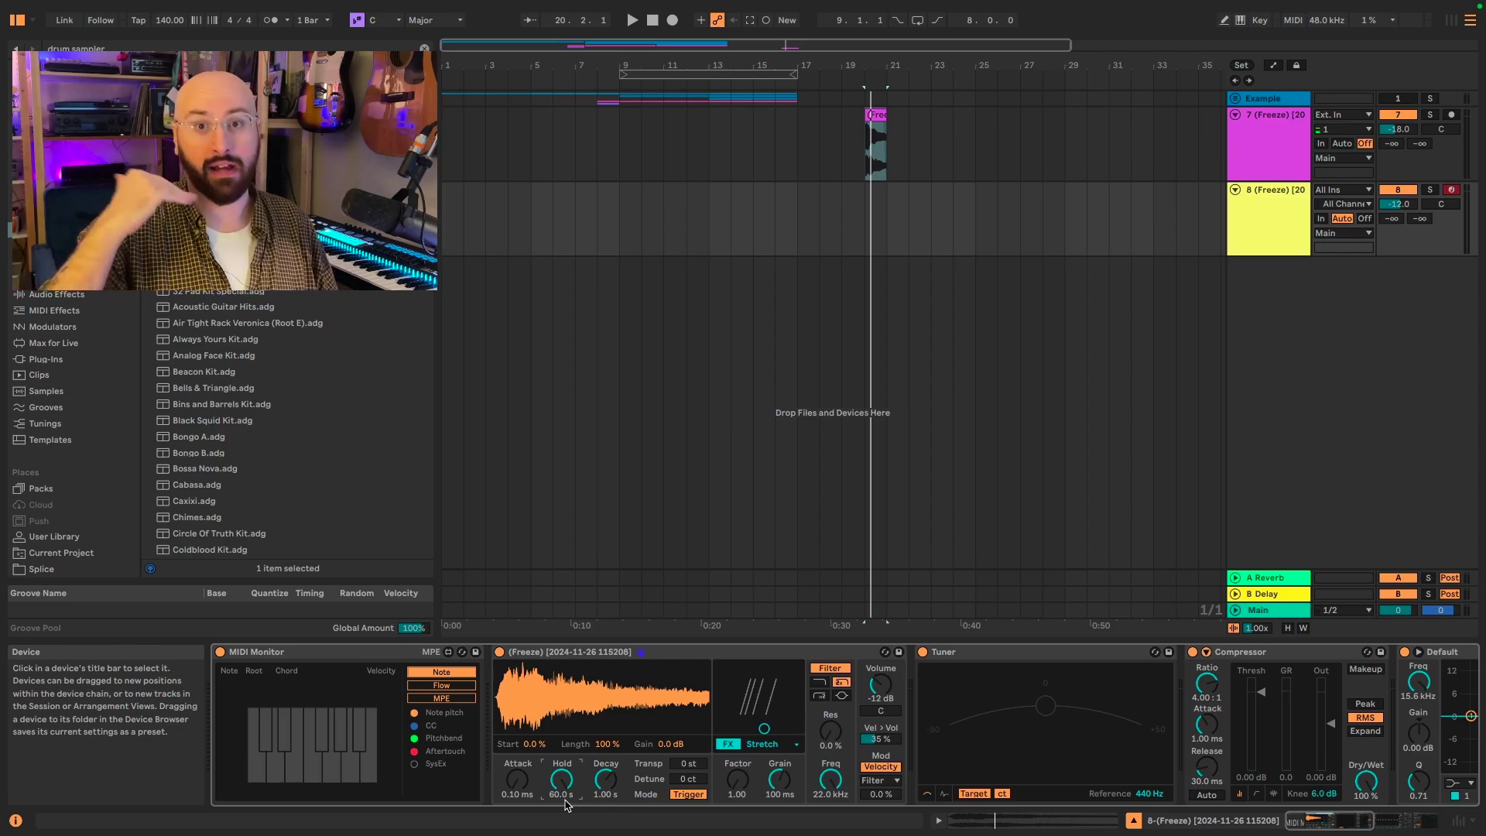
drag(566, 804, 606, 743)
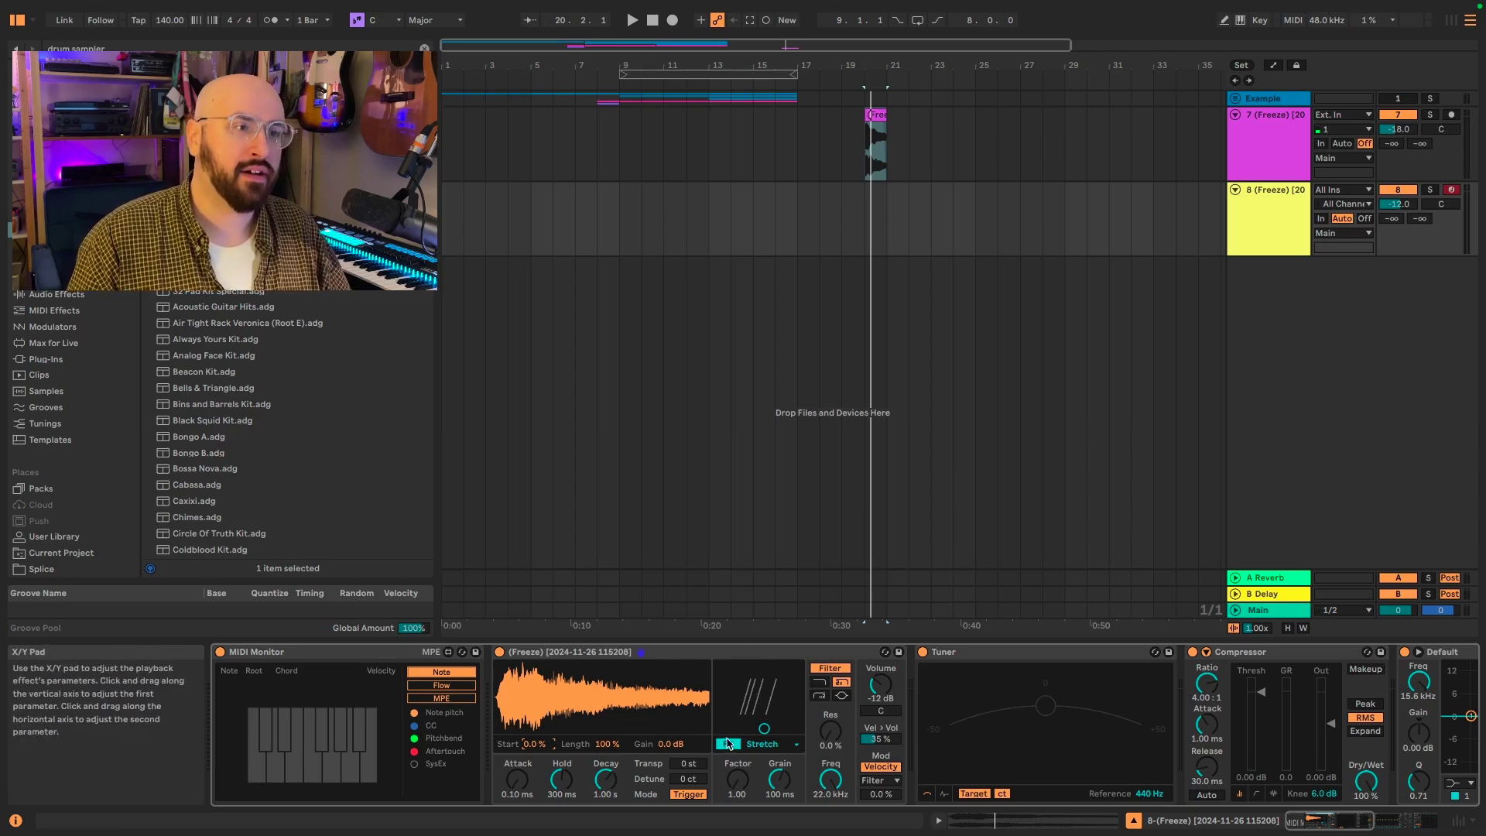
Choose Stretch as the sampler's playback effect and set its Factor to 2.
click(797, 745)
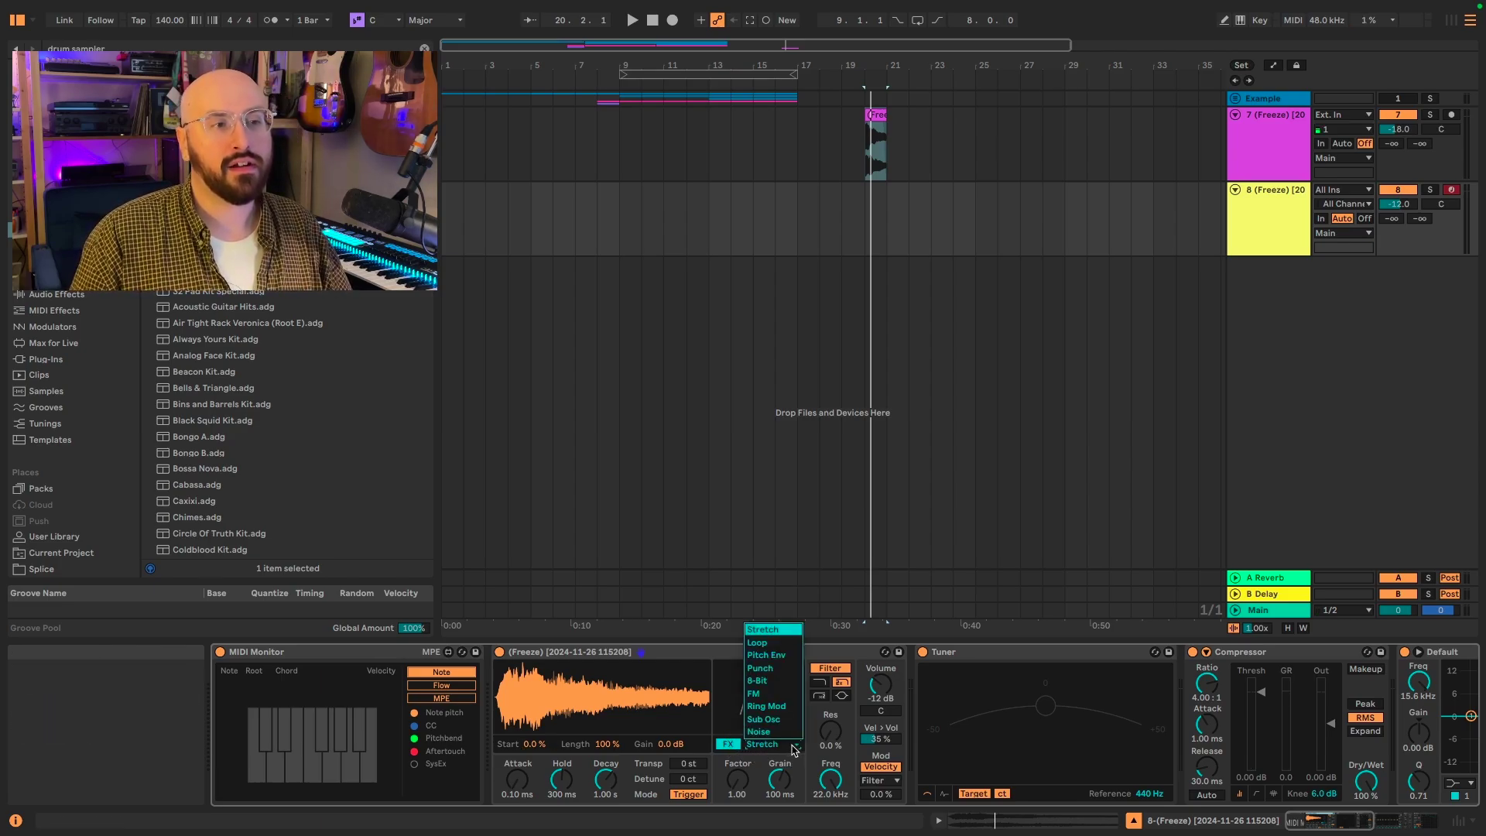
click(782, 632)
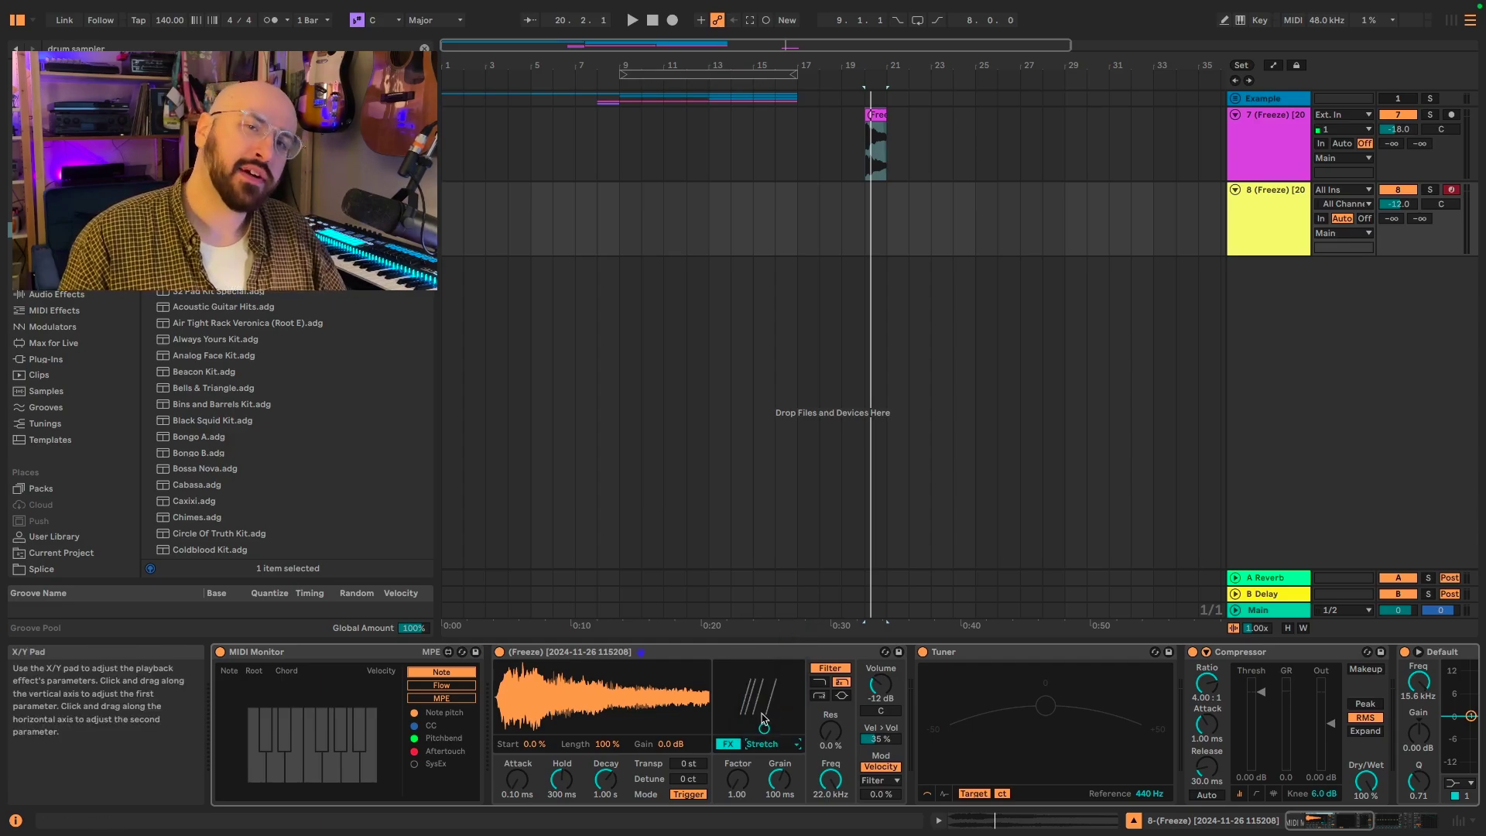
click(742, 786)
text(2)
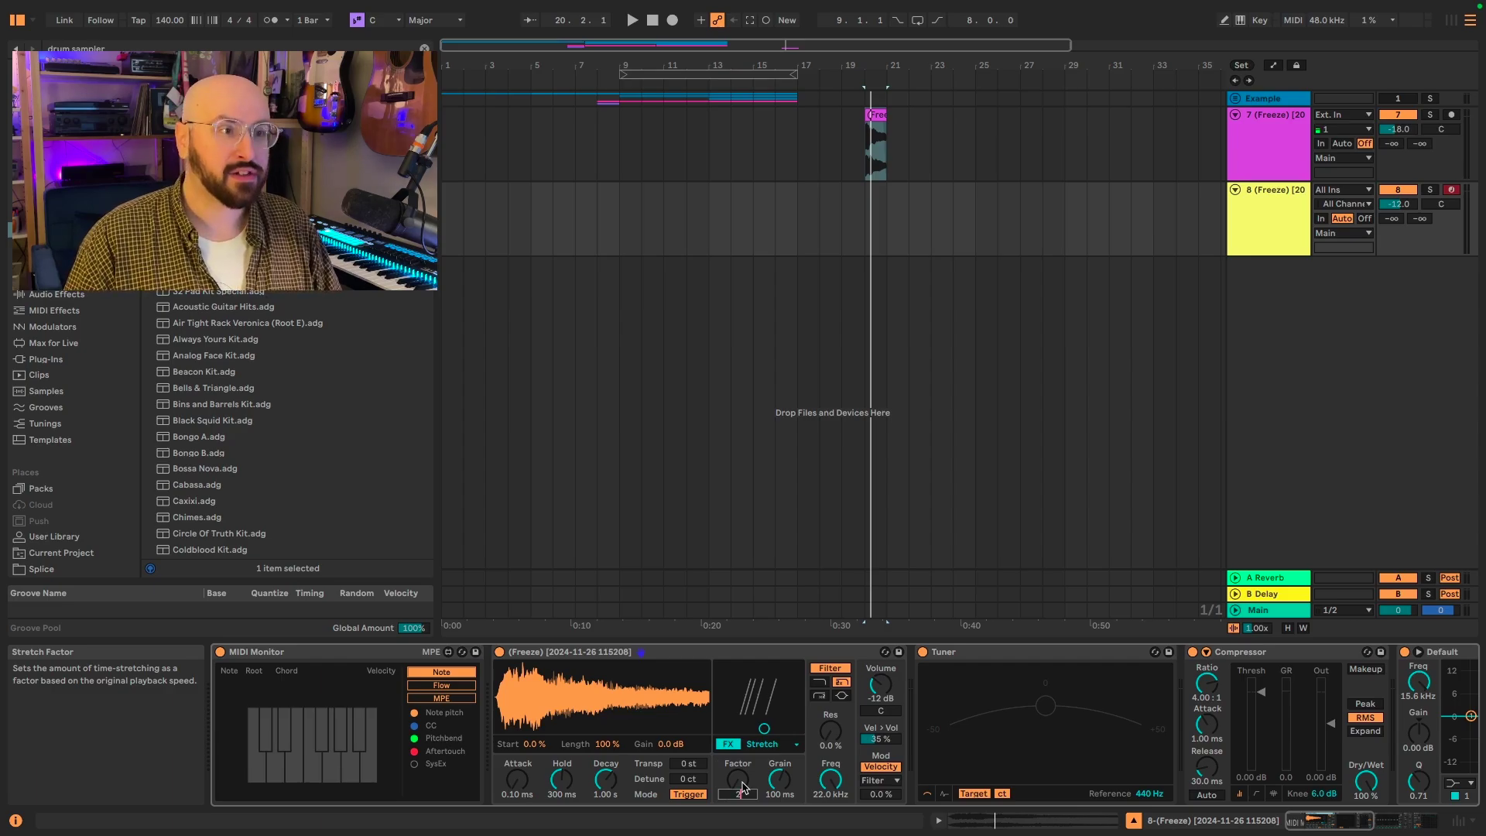
key(Return)
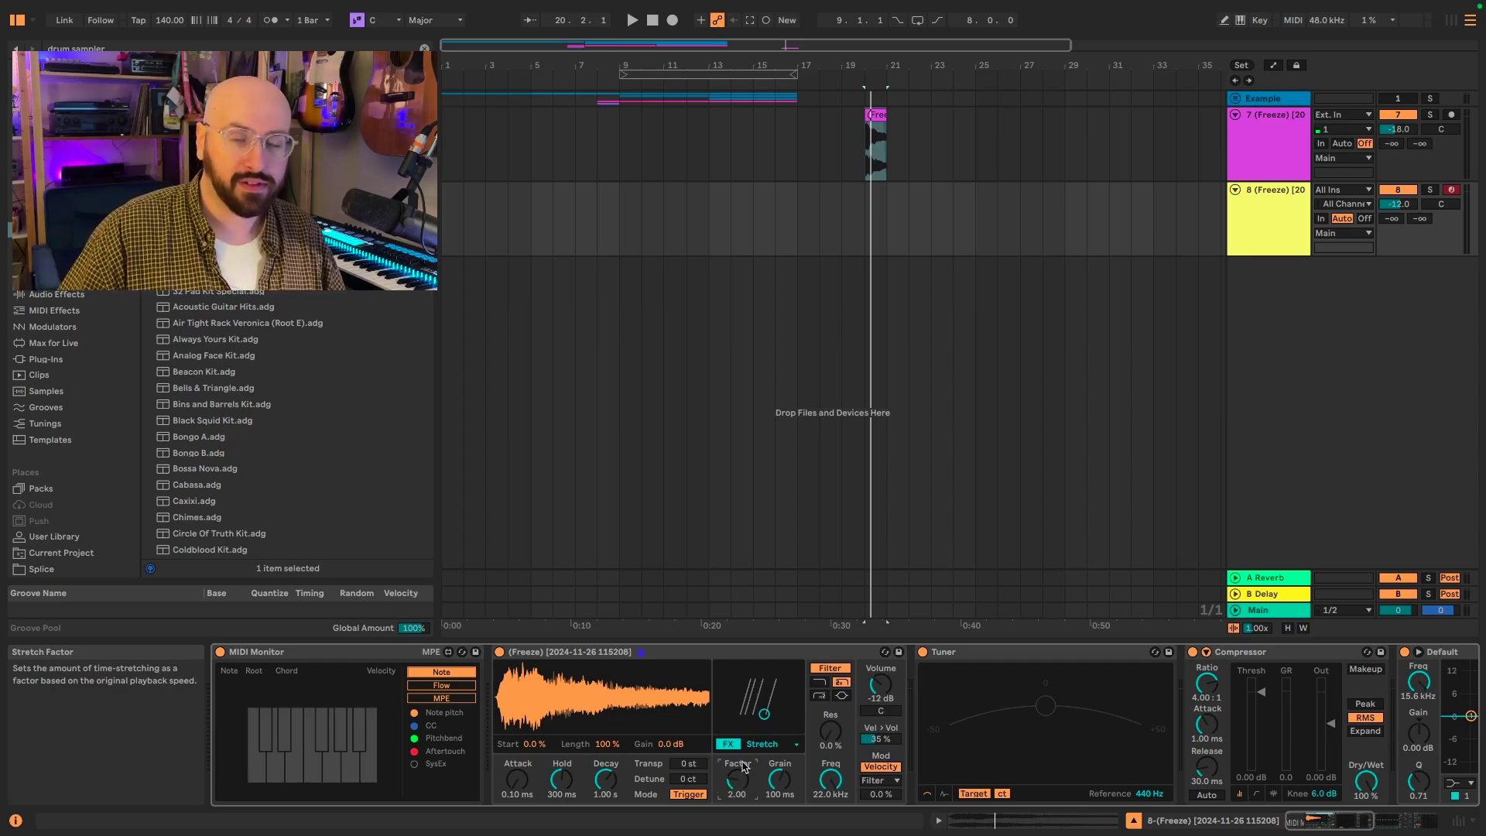
Try the Stretch Factor at 20 and reset it to its default of 1.00.
text(20)
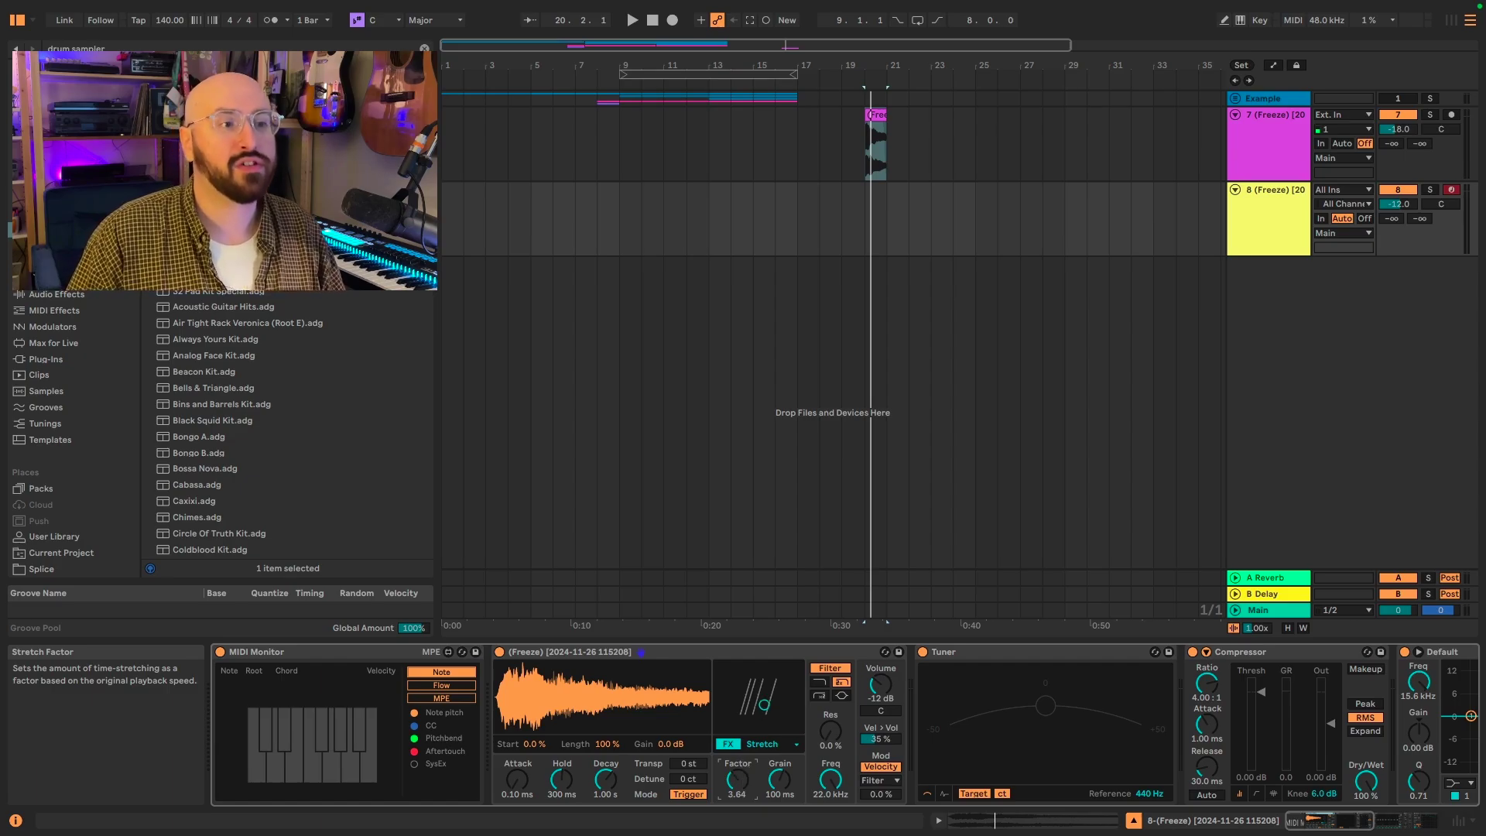
key(Return)
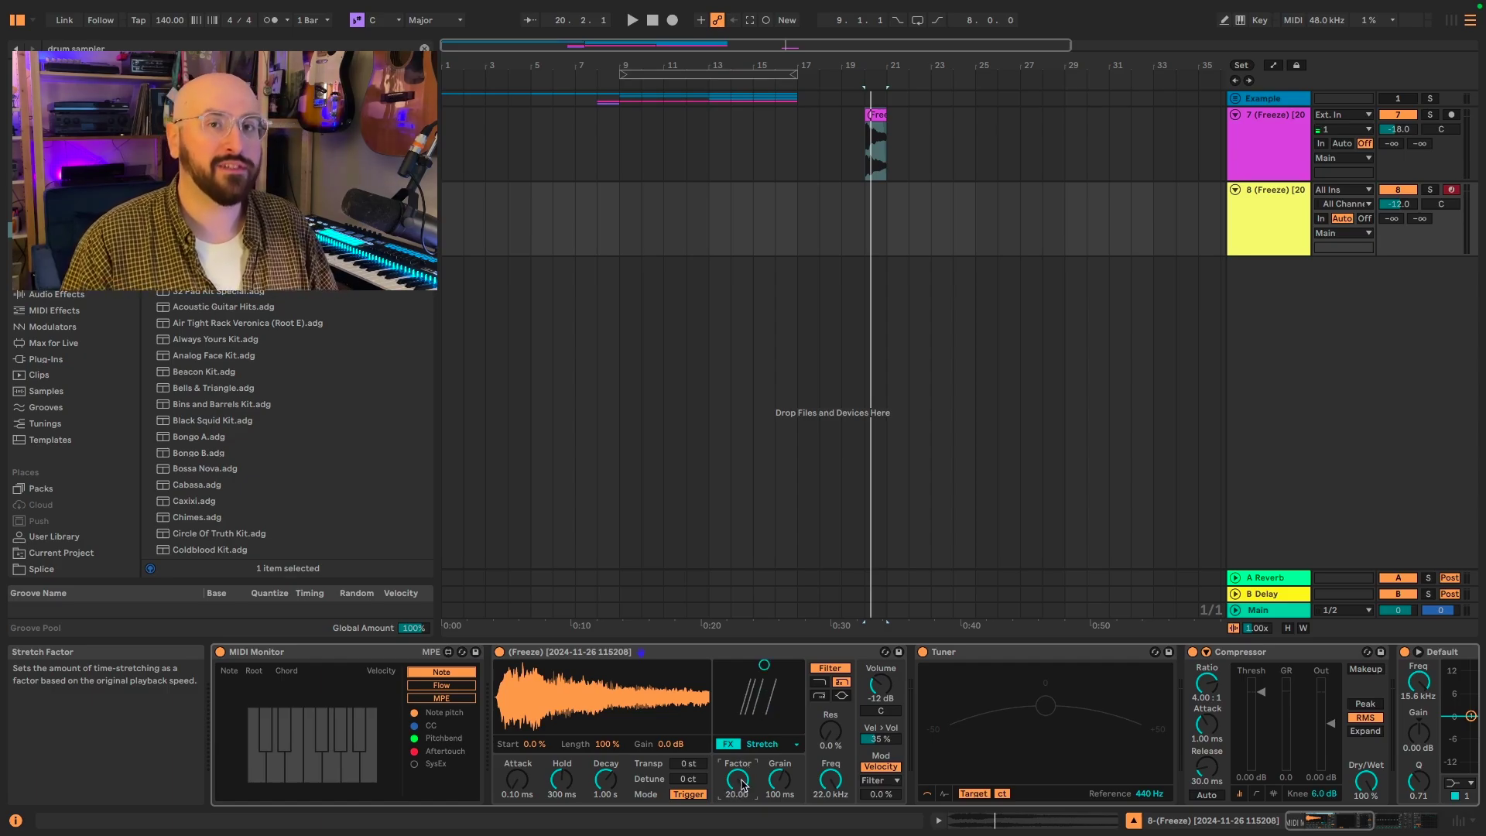
key(Delete)
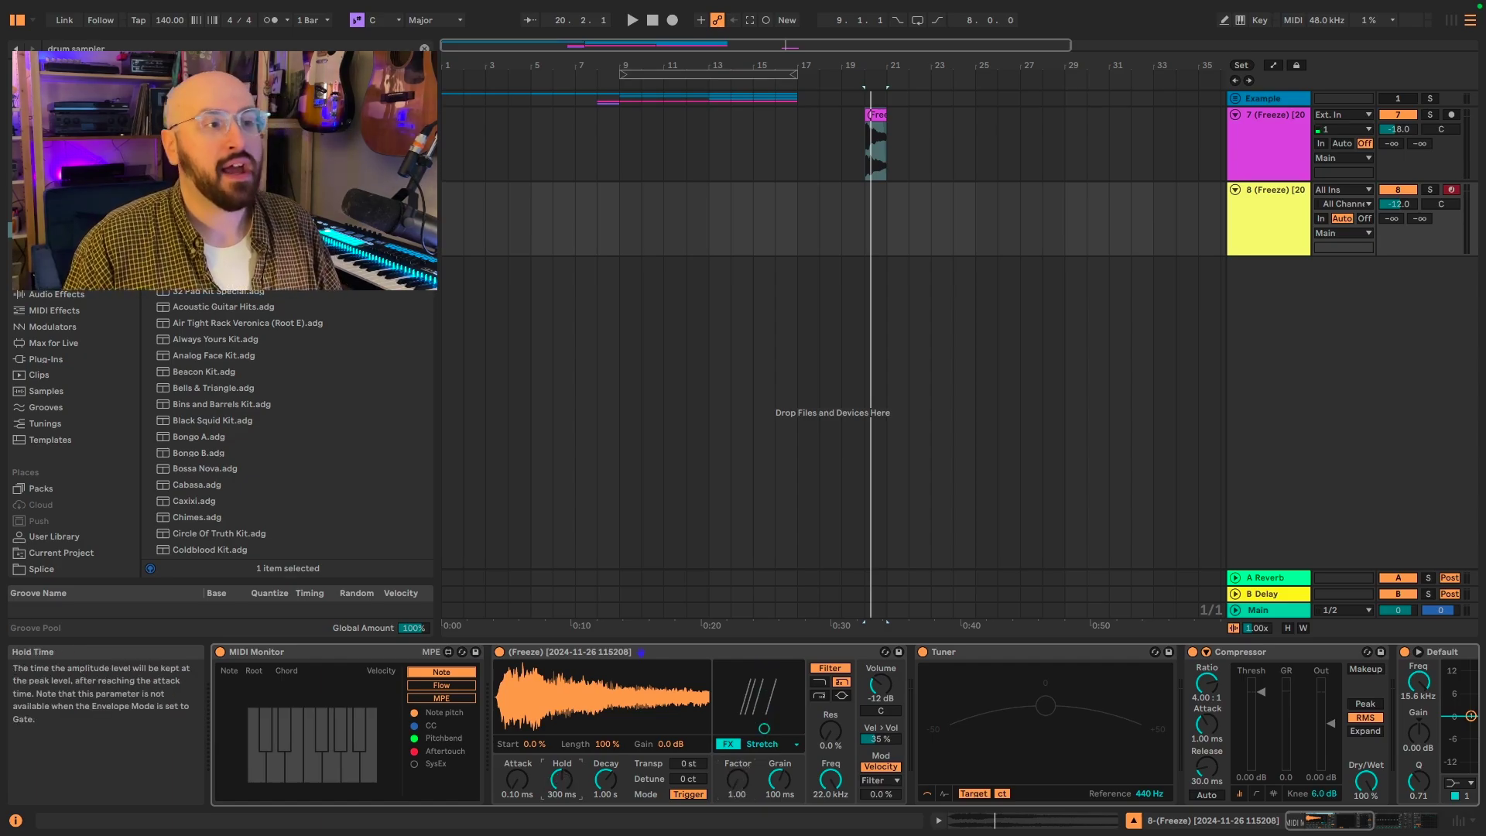
Try a 60.0 s Hold with the Stretch Factor raised to about 5.60 and 12.26, restoring Hold to 300 ms and Factor to 1.00.
drag(563, 780, 563, 697)
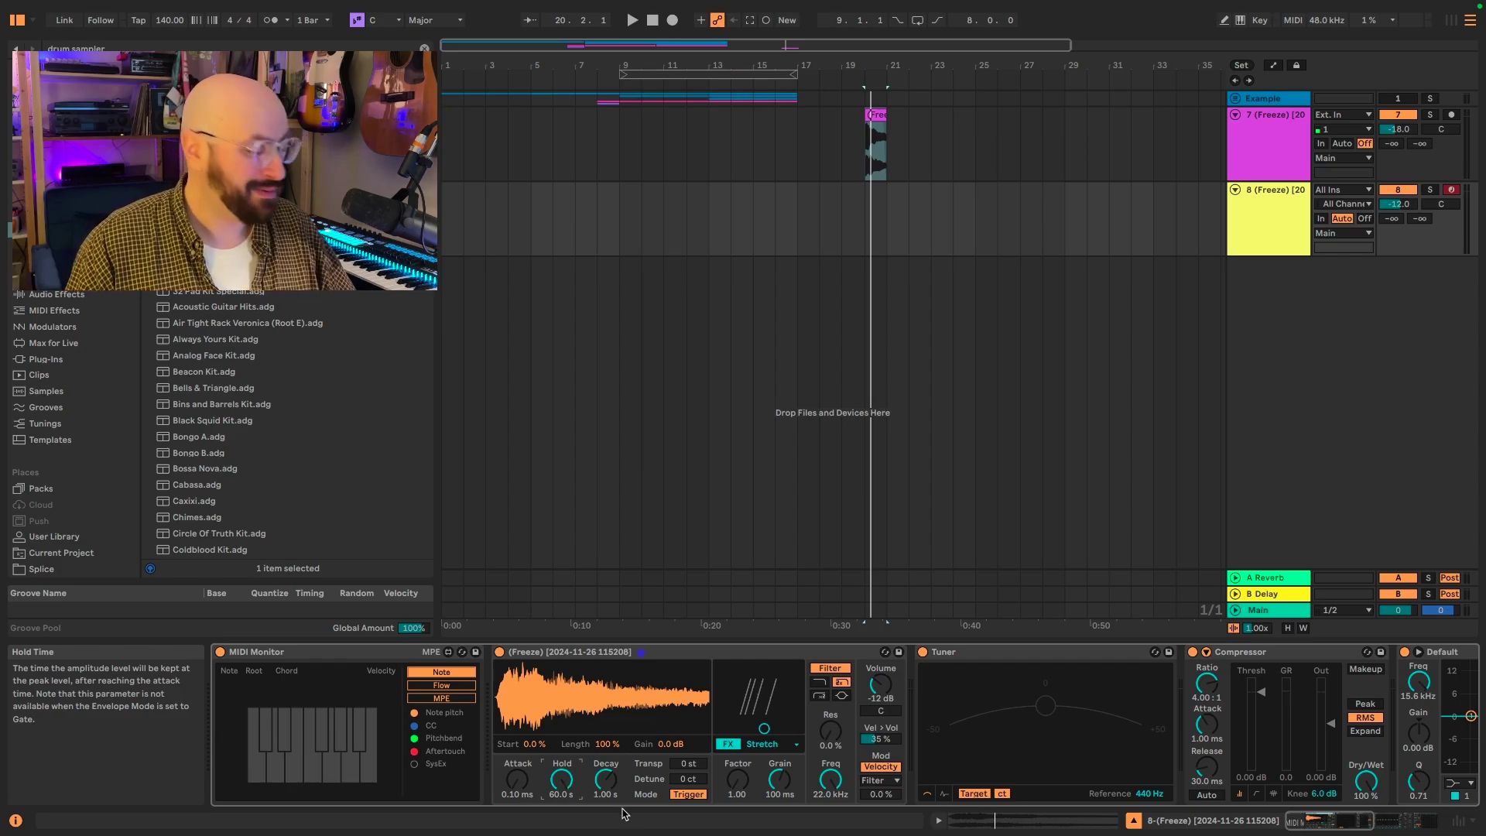
drag(740, 782, 741, 720)
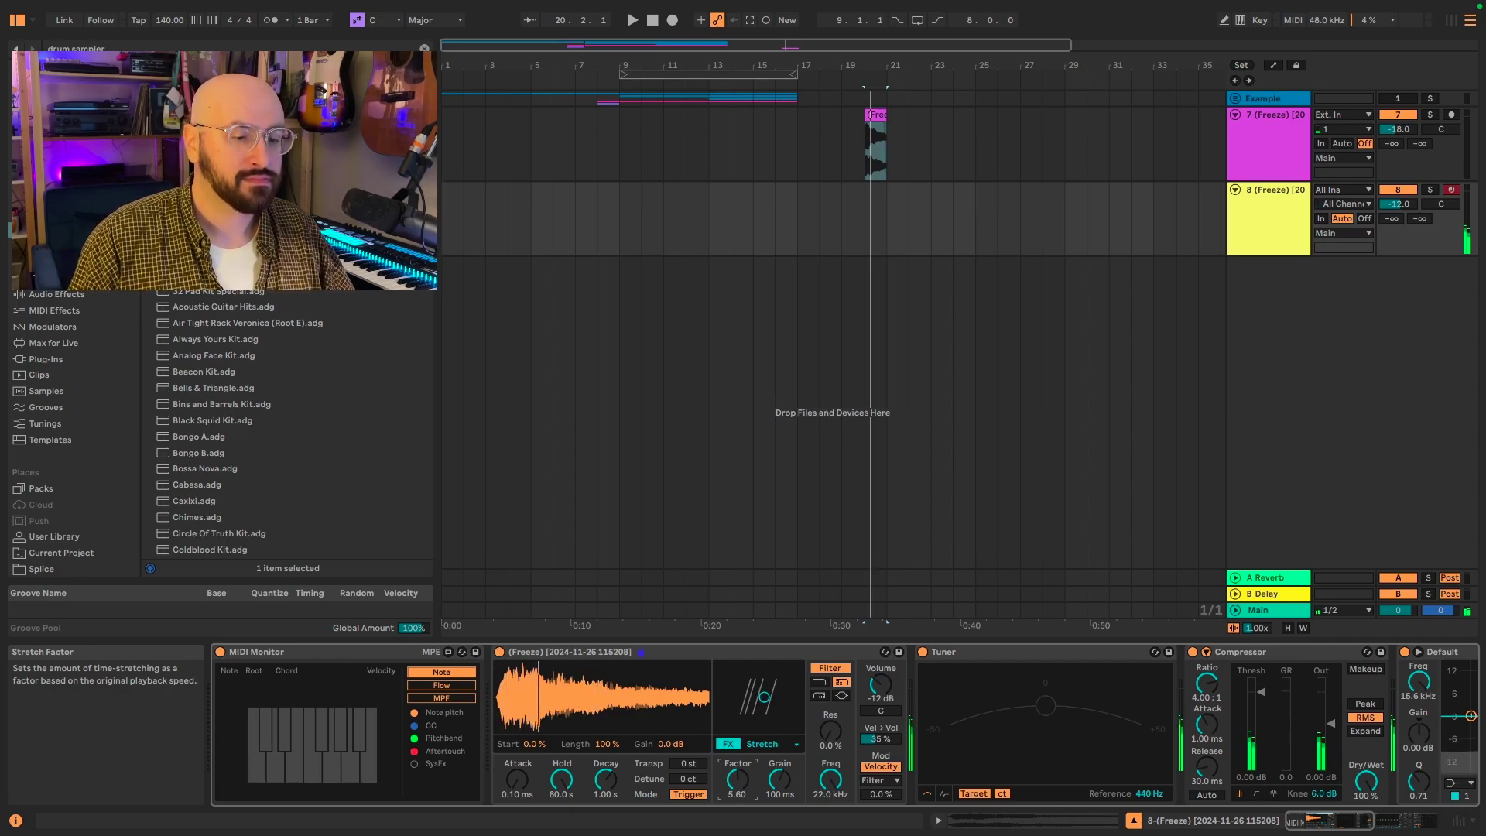
drag(737, 780, 737, 708)
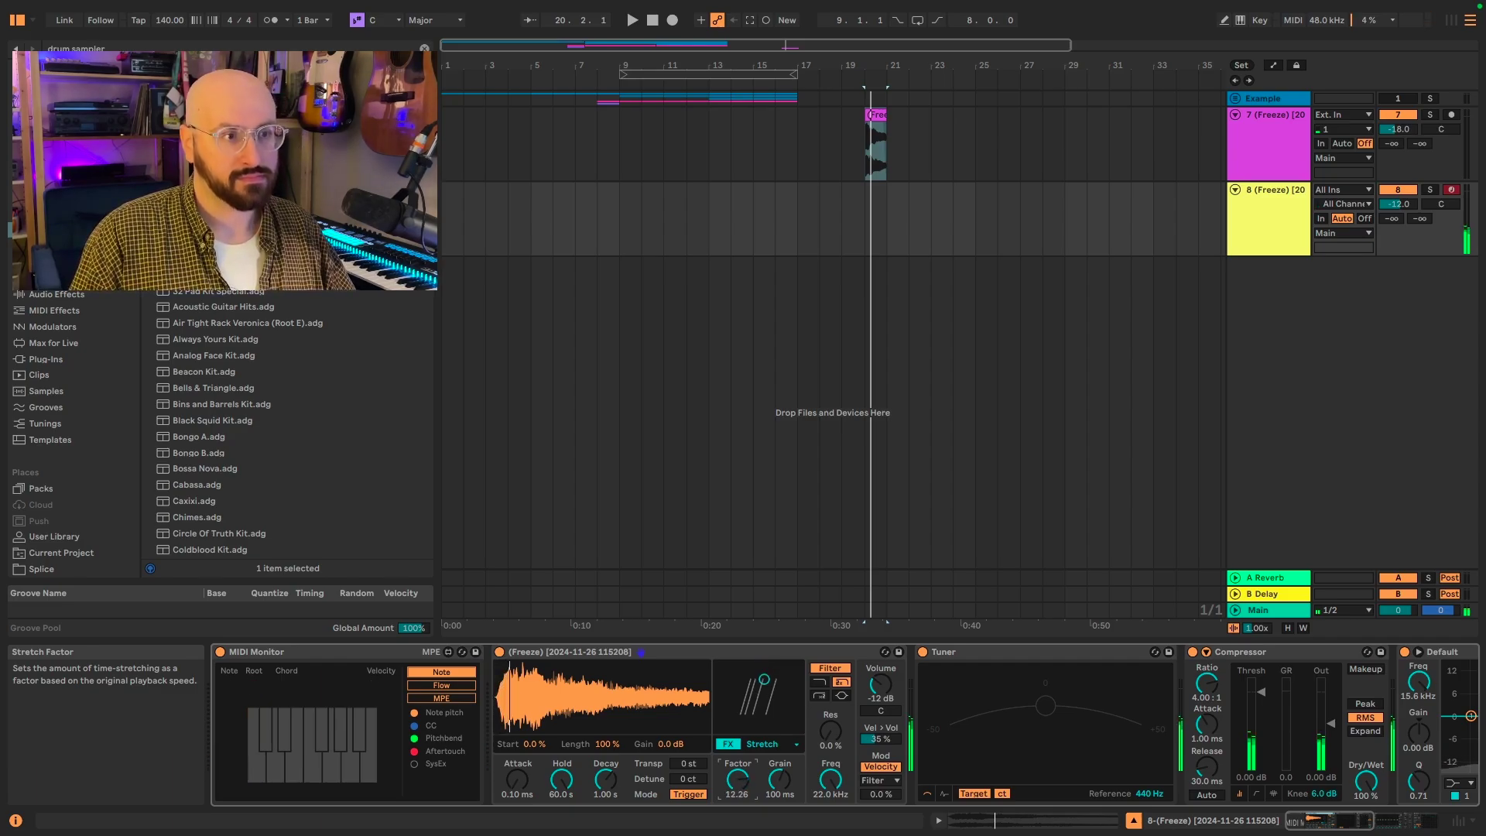
key(Delete)
drag(561, 779, 561, 820)
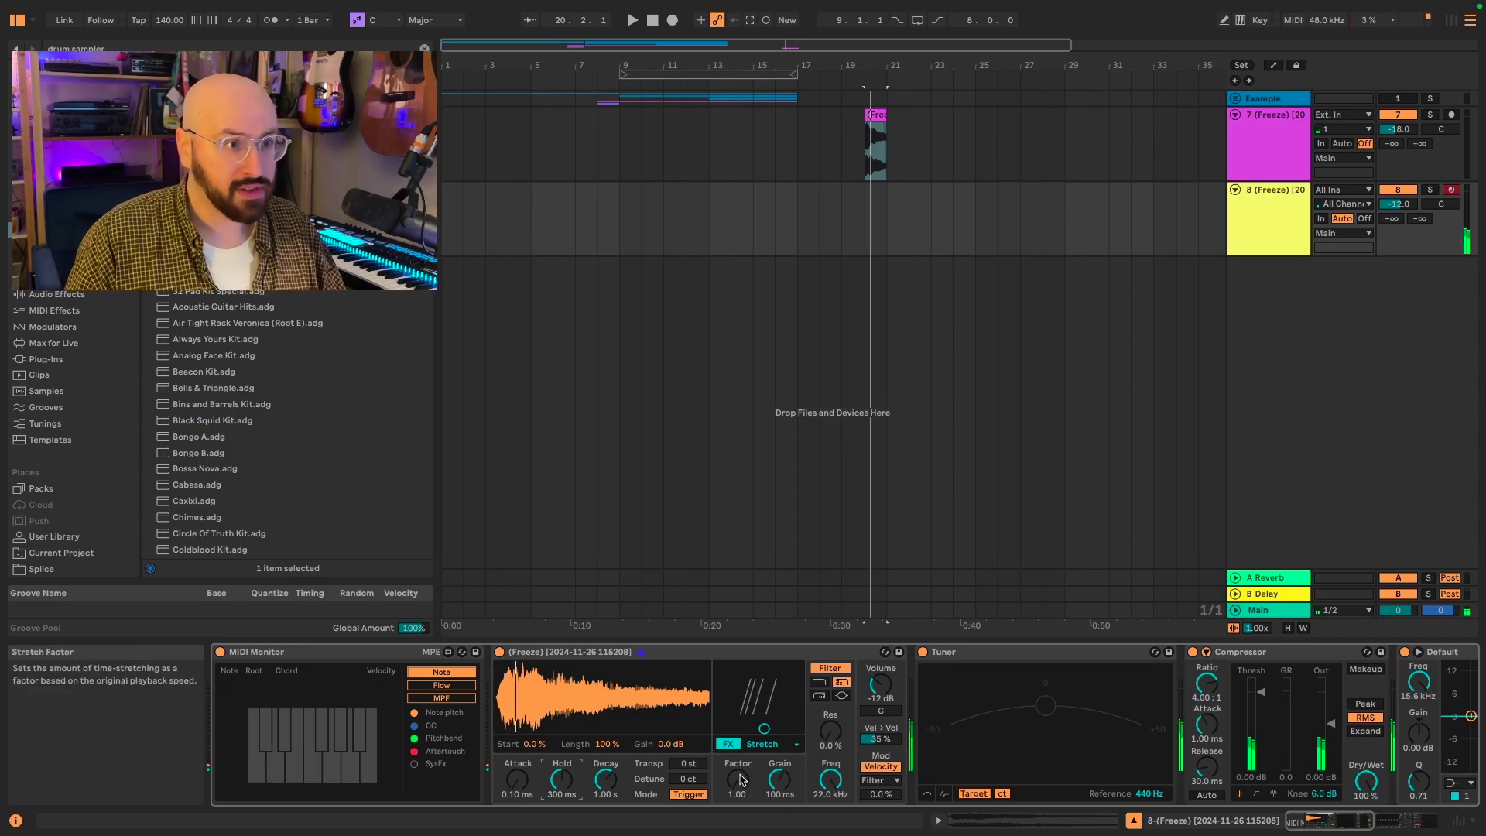
Try the sampler with the Stretch Factor at about 10.27, the Grain at 300 ms and the Hold at 60.0 s.
drag(743, 783, 742, 689)
drag(779, 781, 779, 755)
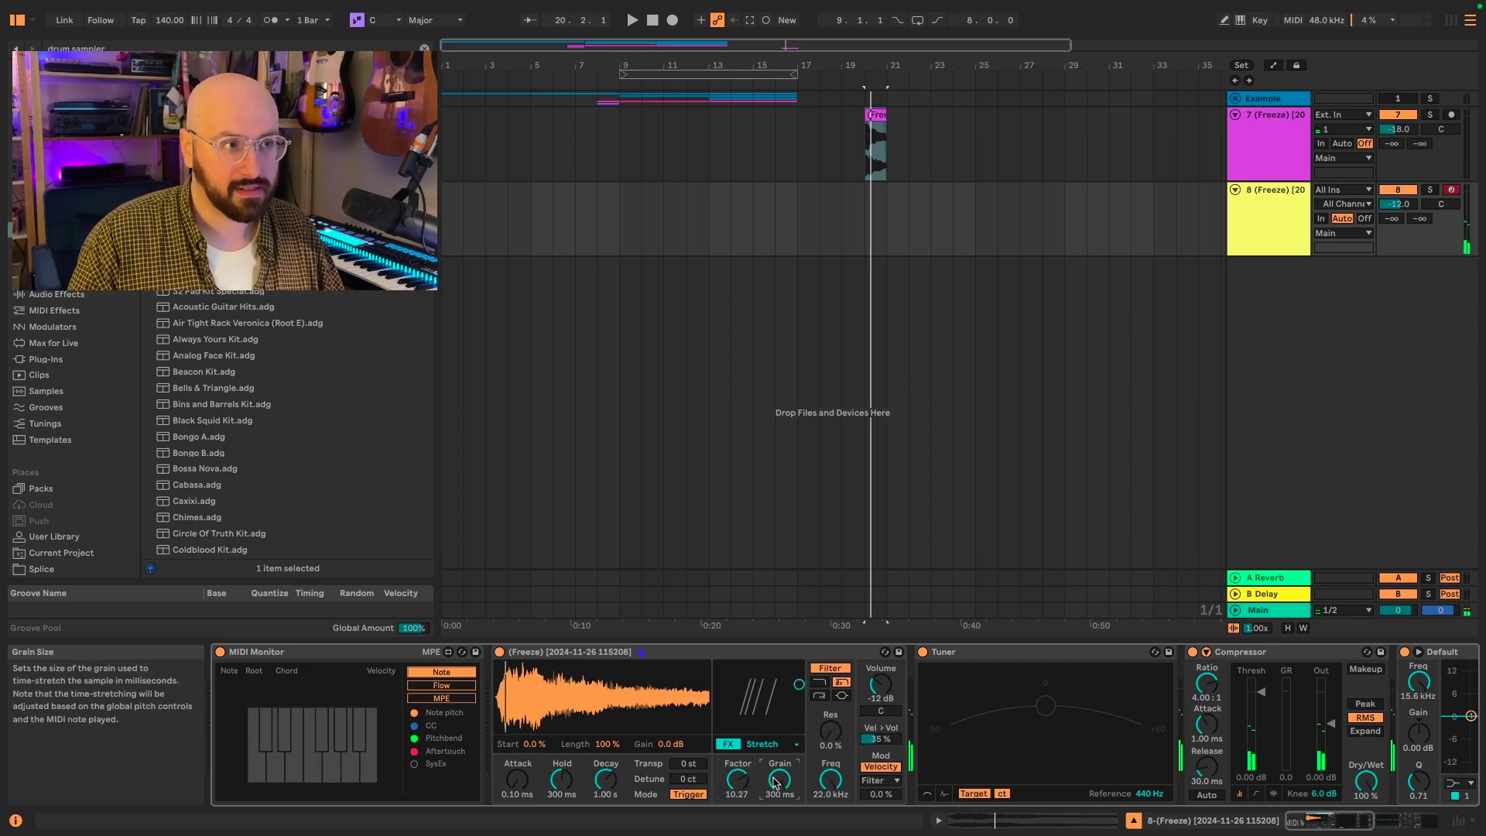
drag(561, 780, 561, 735)
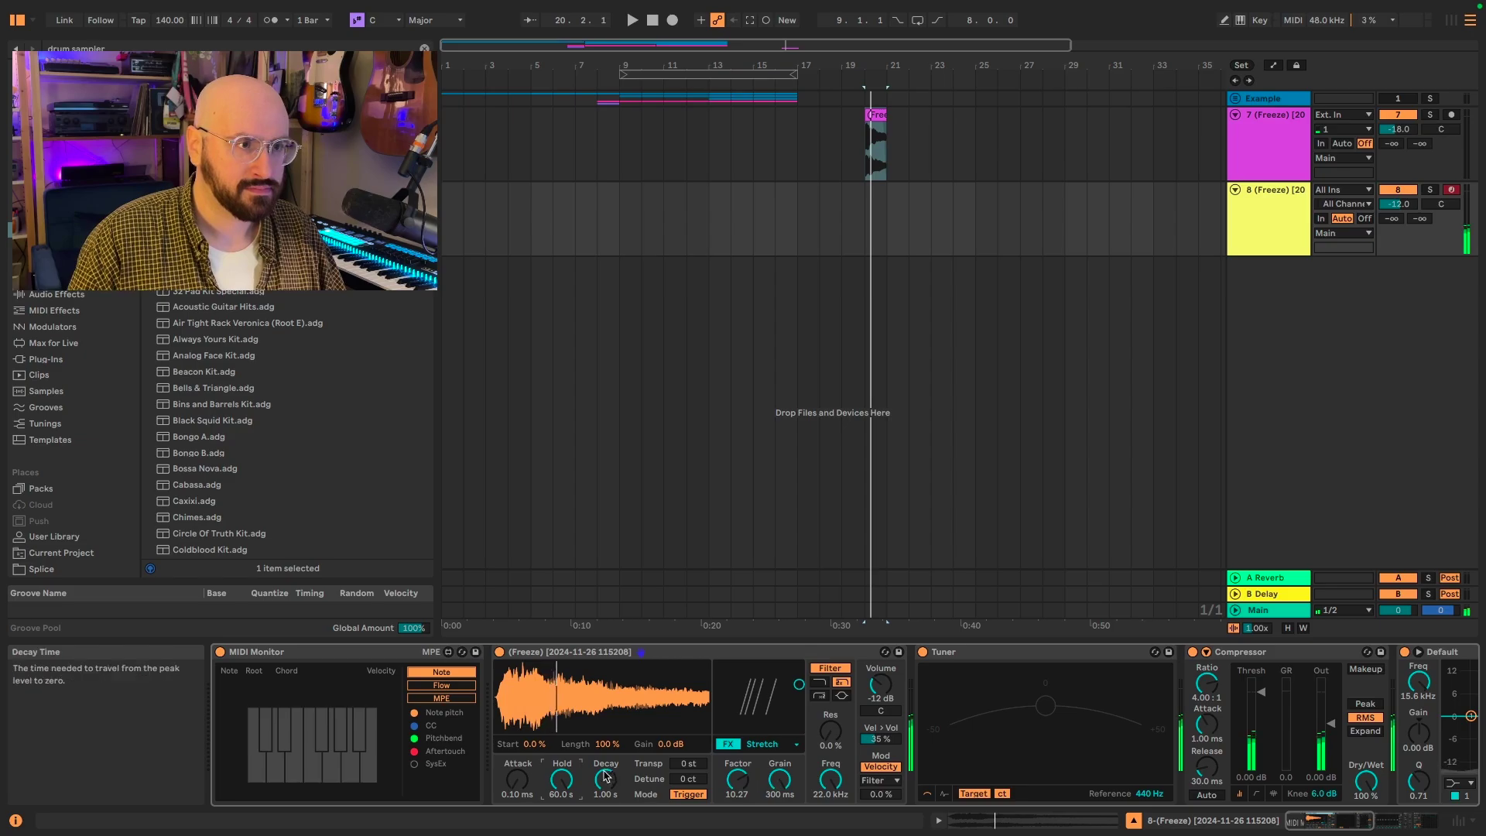
Lower the Grain size to 5.00 ms and set the sampler's Hold time to about 7.38 s.
drag(561, 779, 561, 828)
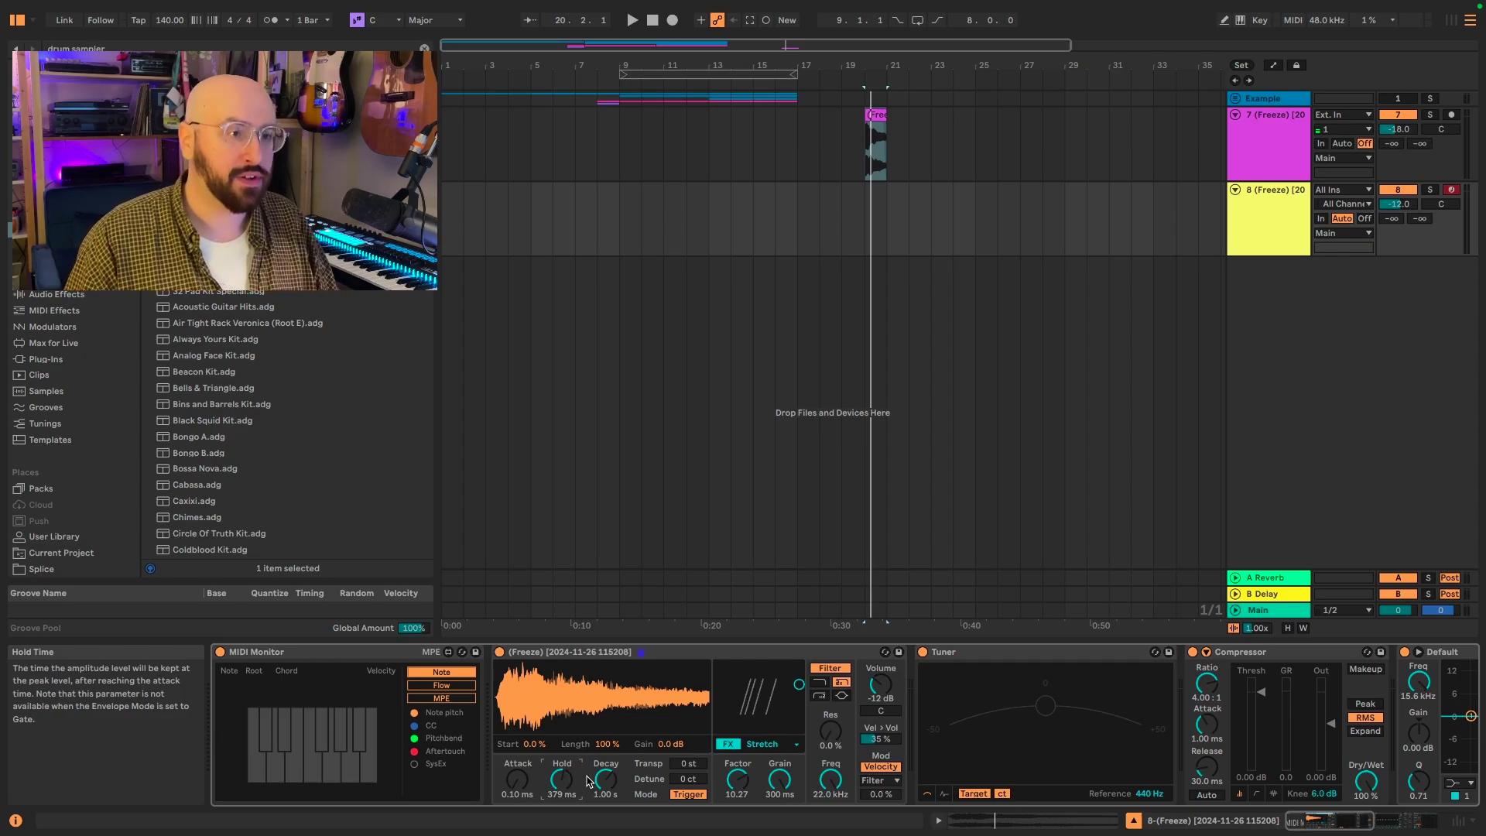
drag(775, 797, 775, 835)
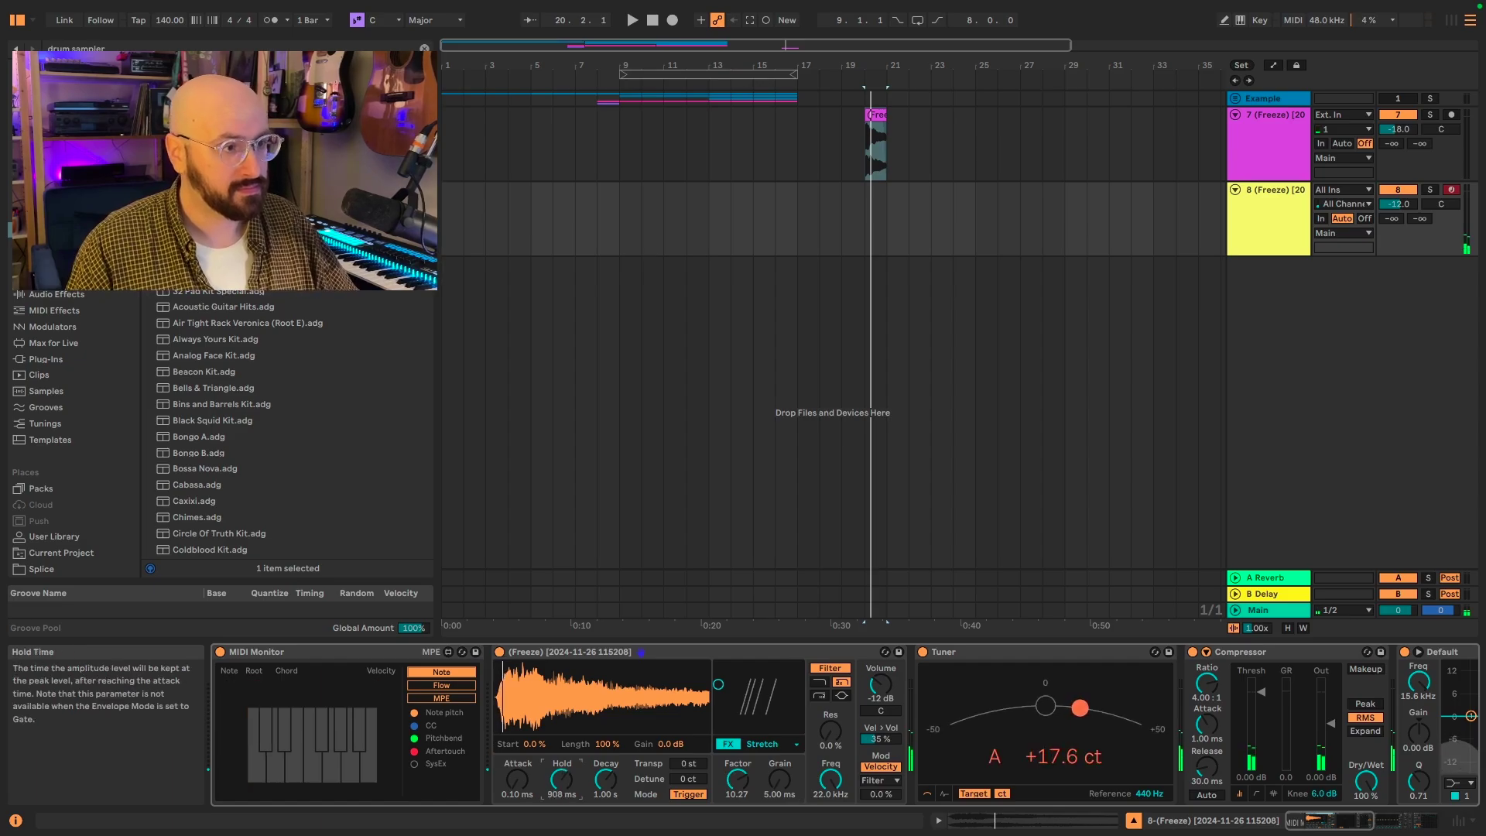
mouse_move(561, 779)
mouse_down()
mouse_move(561, 716)
mouse_move(561, 754)
mouse_up()
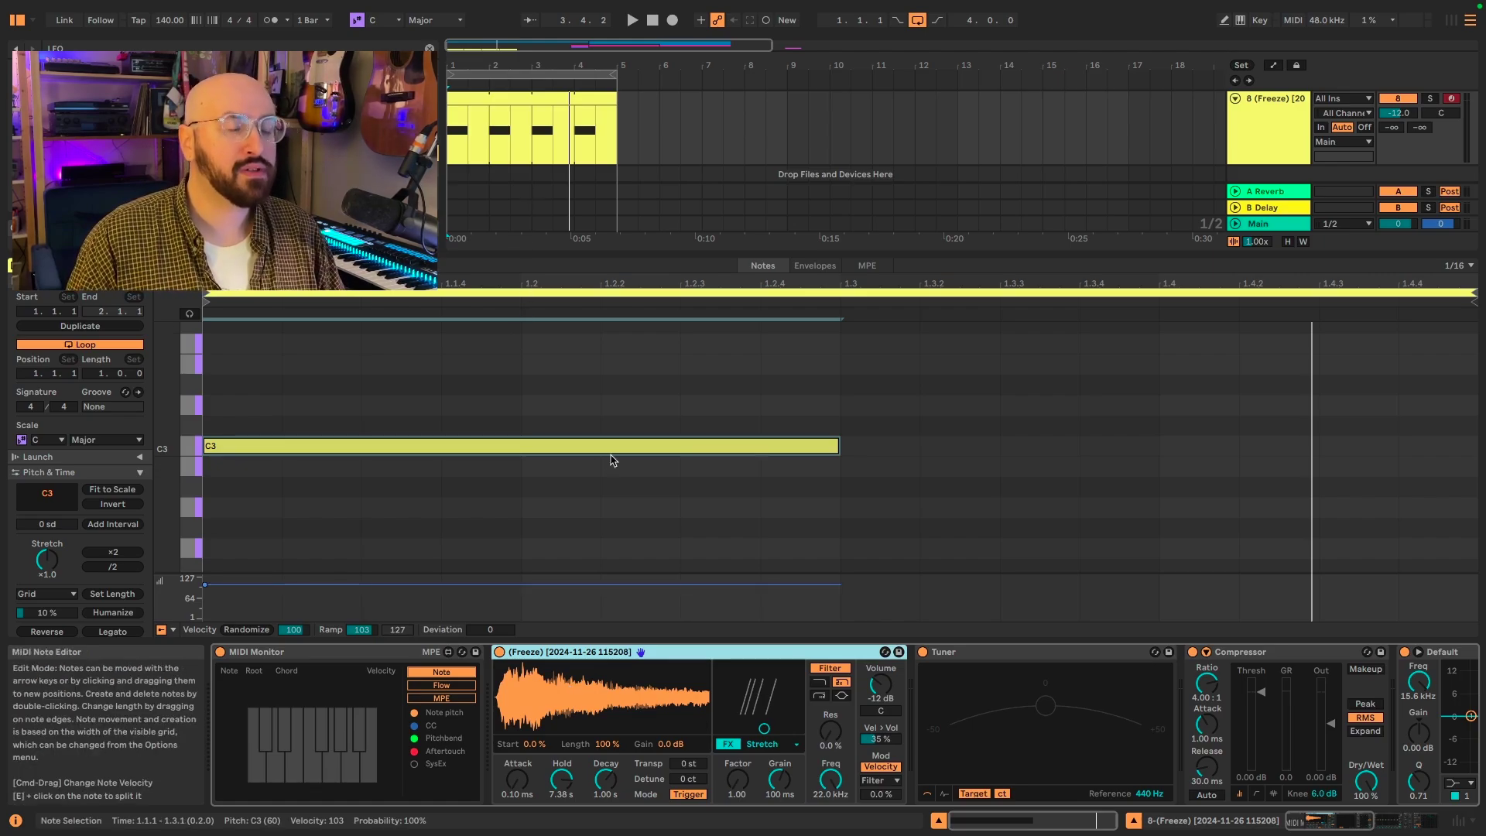
Play the MIDI clip with the C3 note from its start at 1.1.1.
click(206, 481)
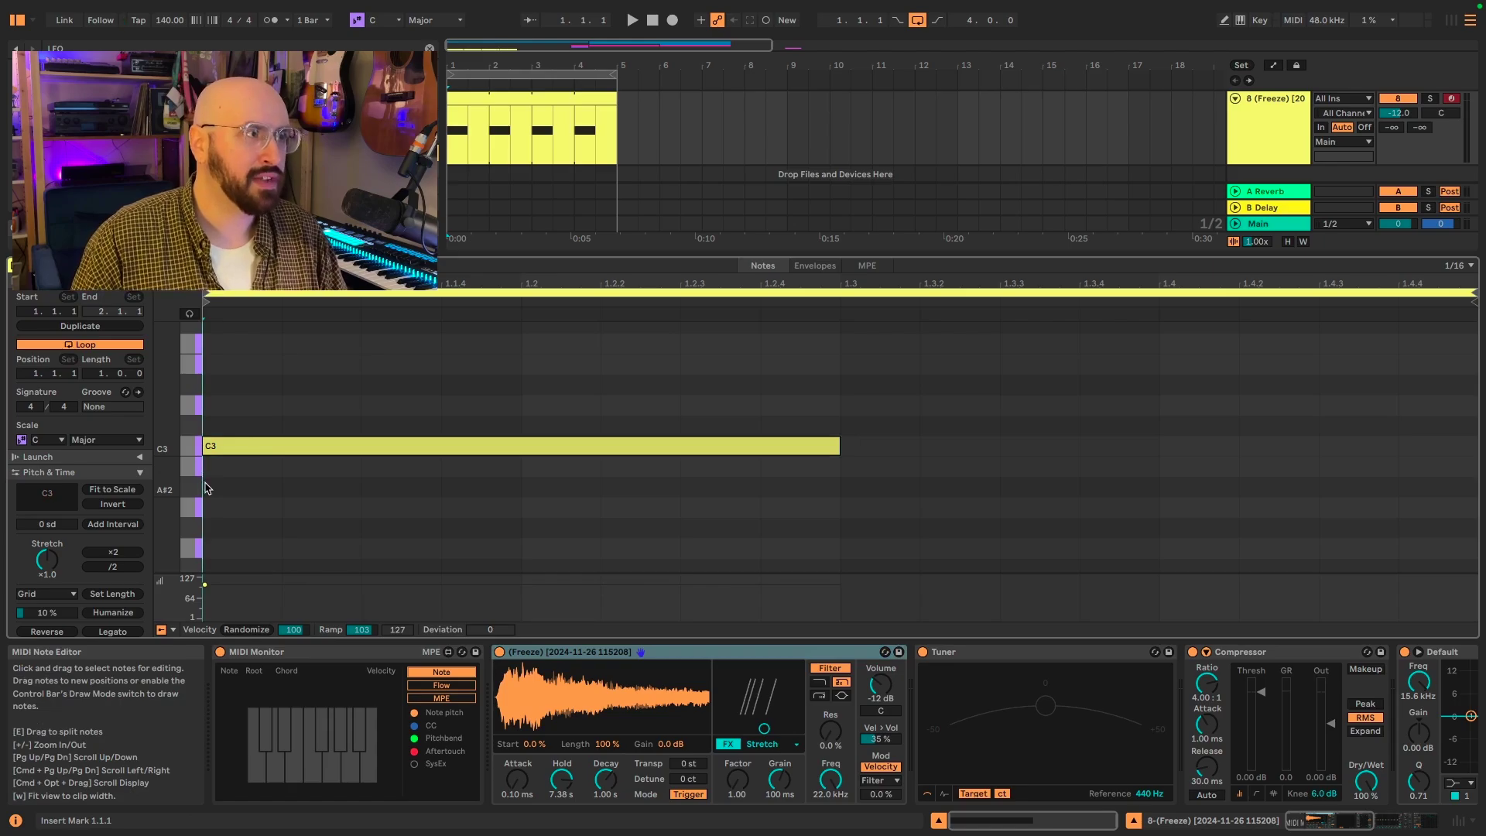
key(space)
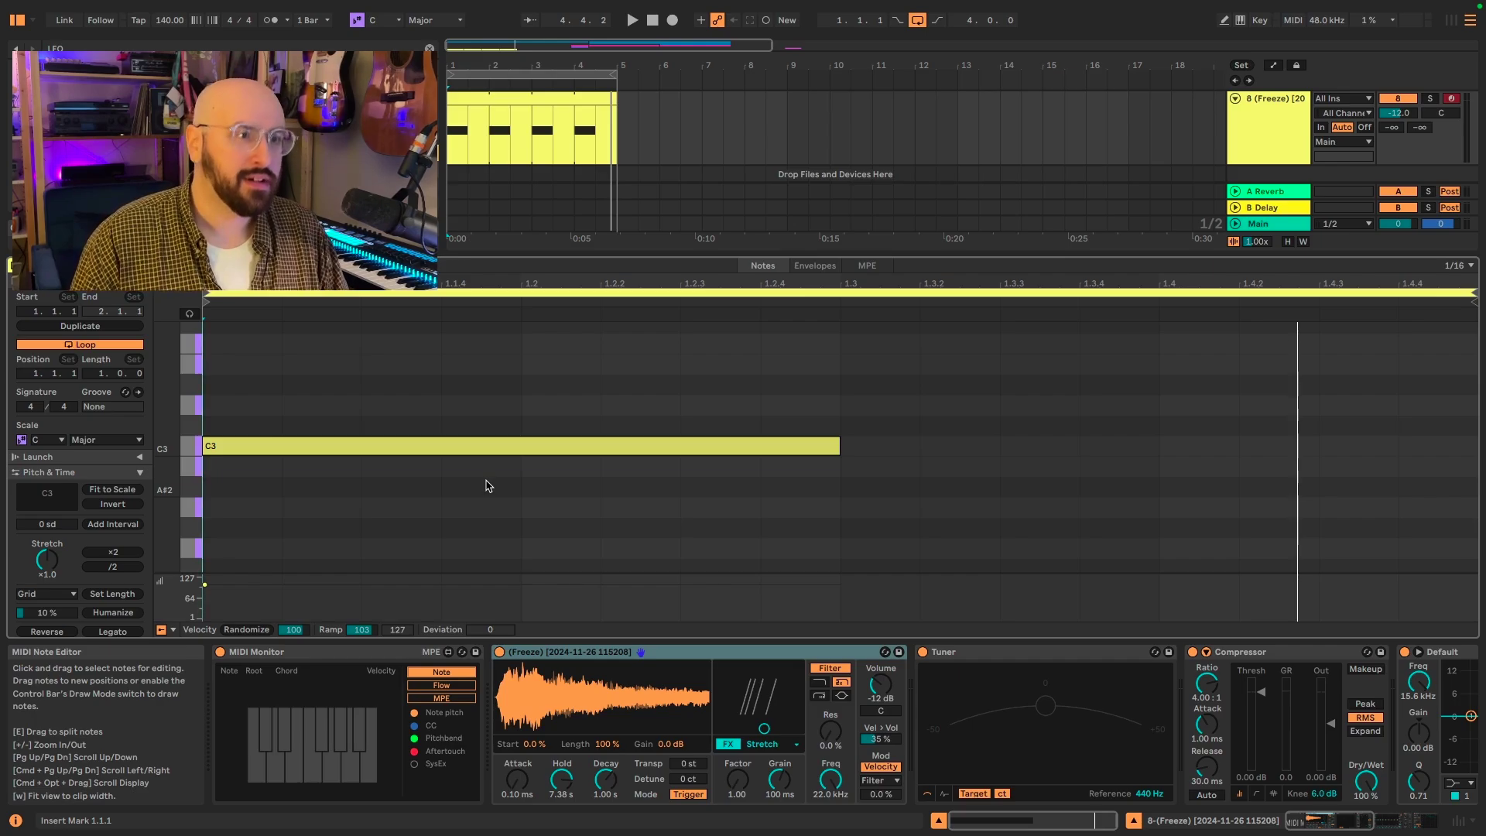
Add an LFO device after the sampler and map it to the Stretch Factor in Remote mode.
click(732, 655)
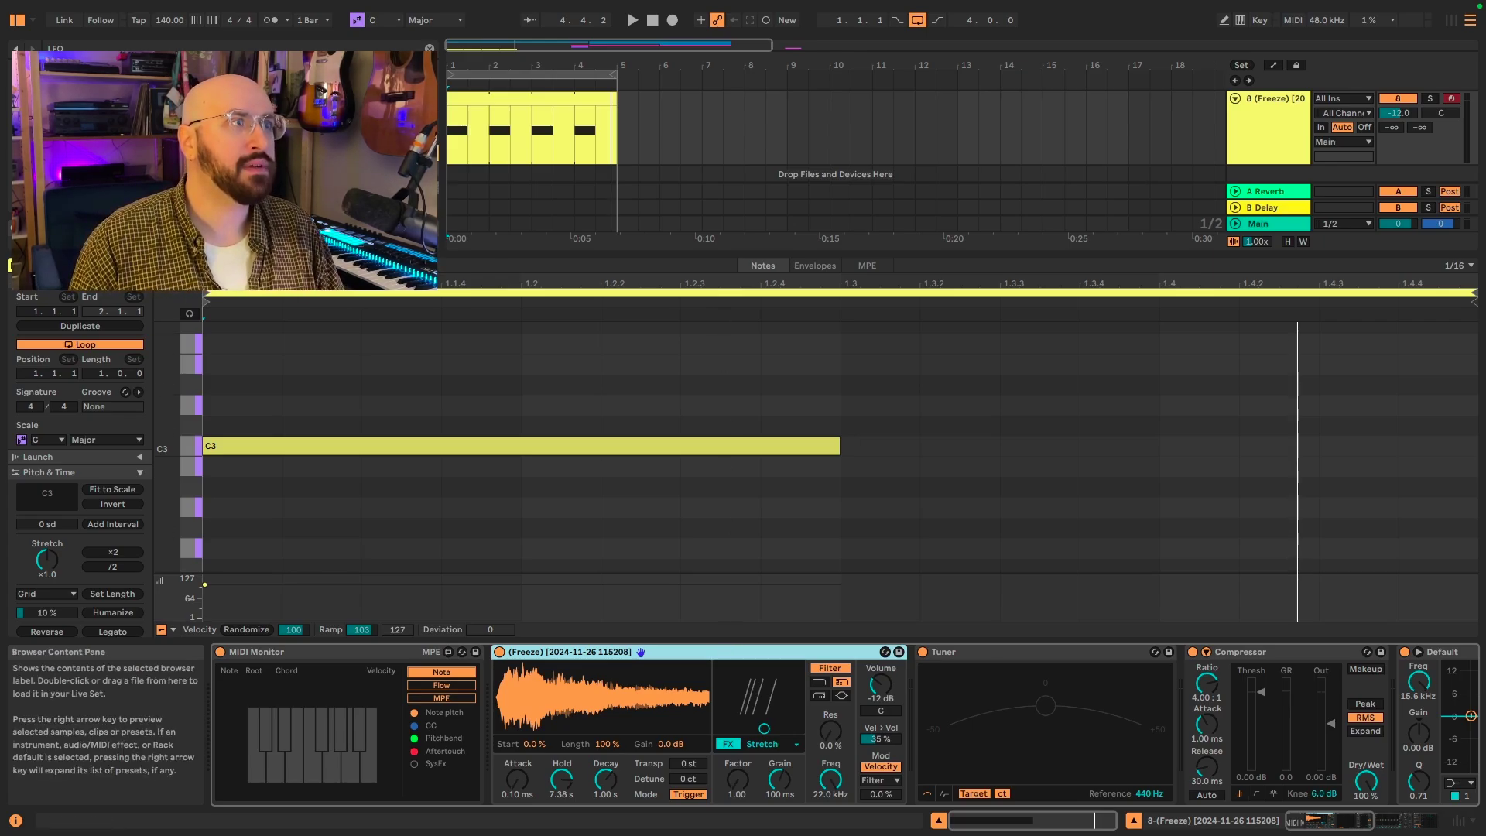
mouse_move(62, 124)
mouse_down()
mouse_move(309, 216)
mouse_move(962, 646)
mouse_move(938, 713)
mouse_up()
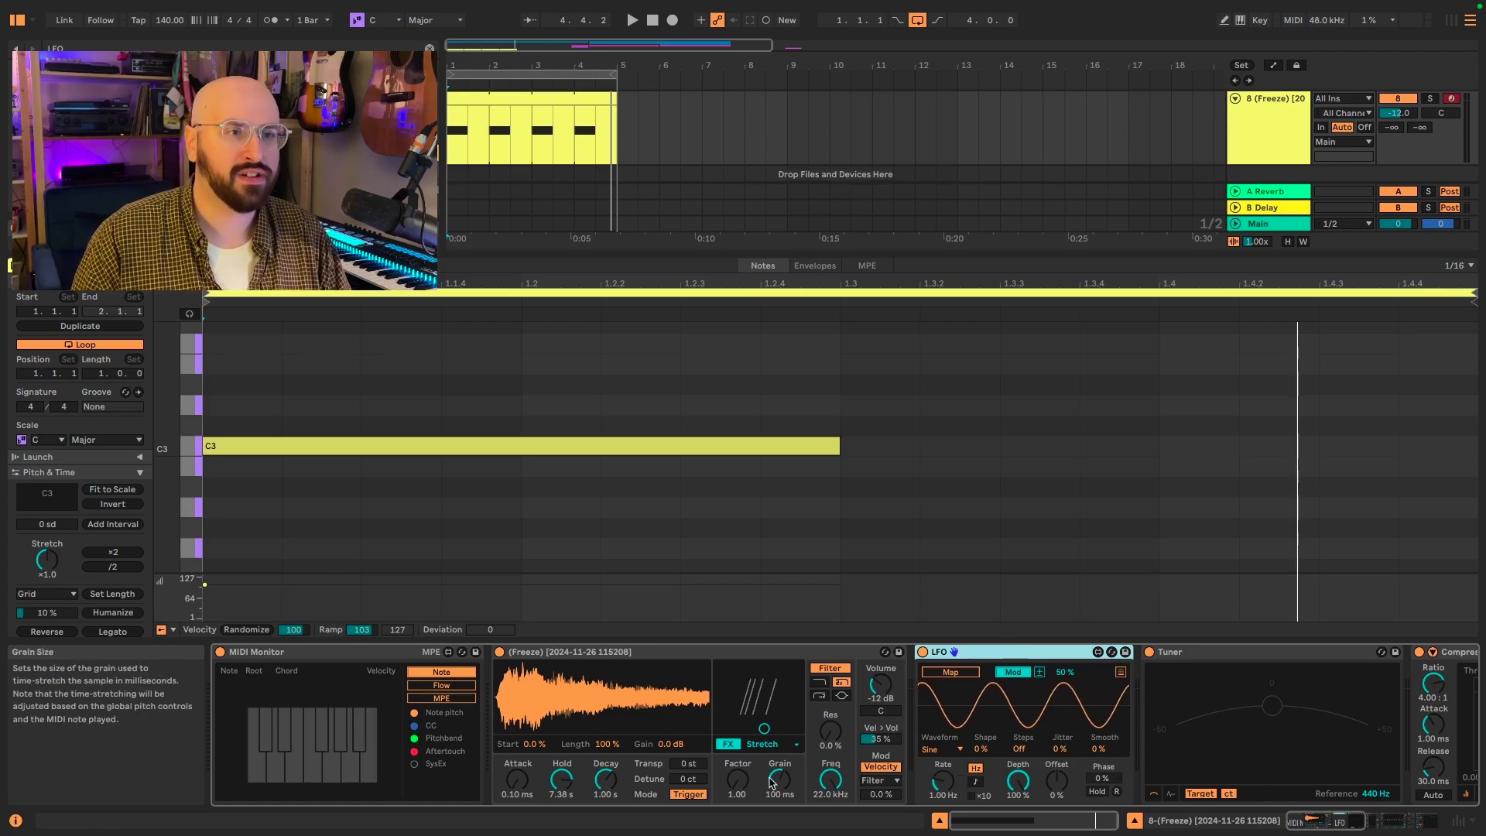
click(952, 672)
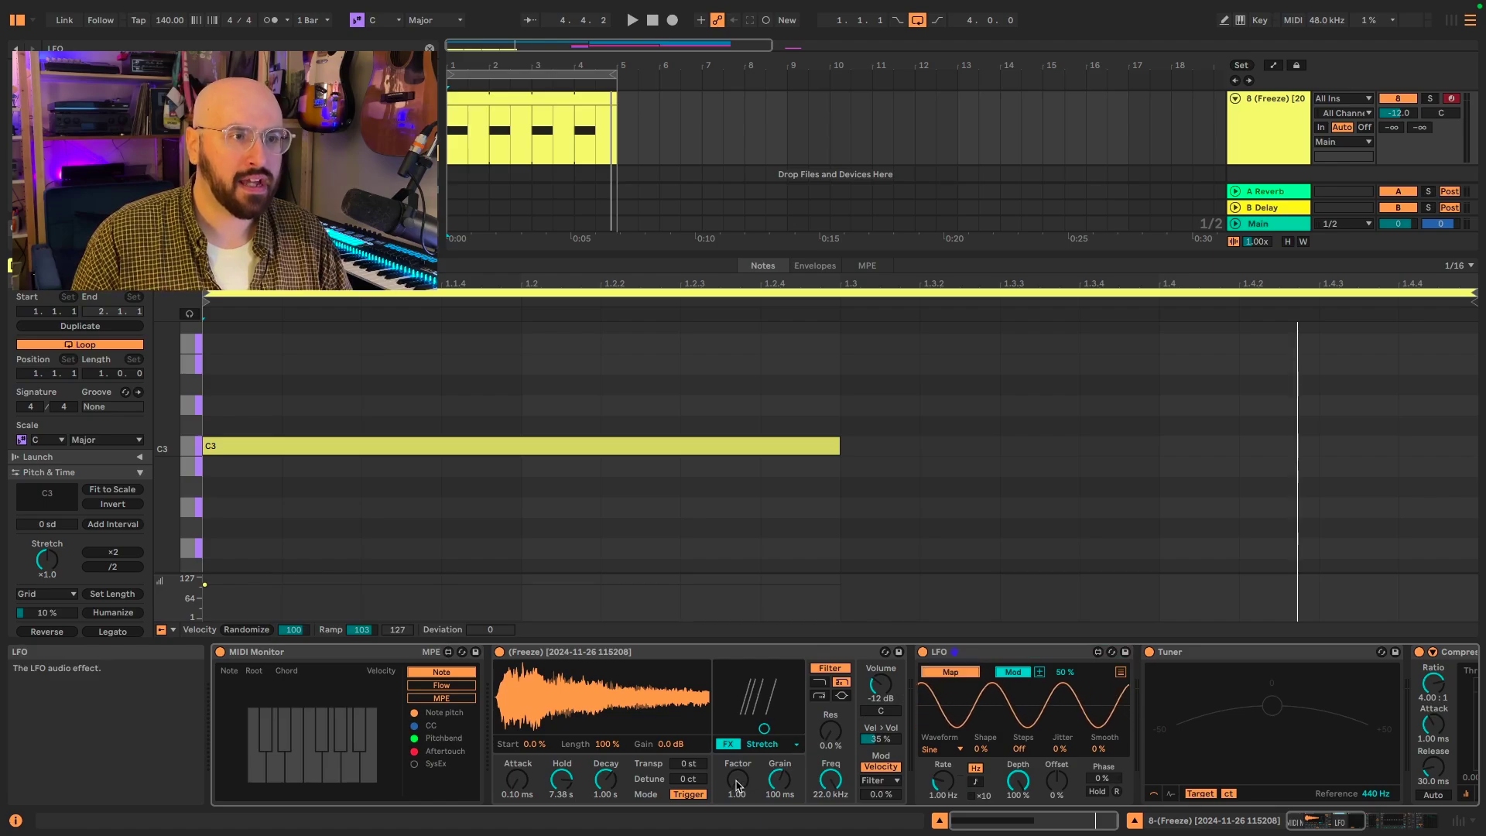
click(737, 783)
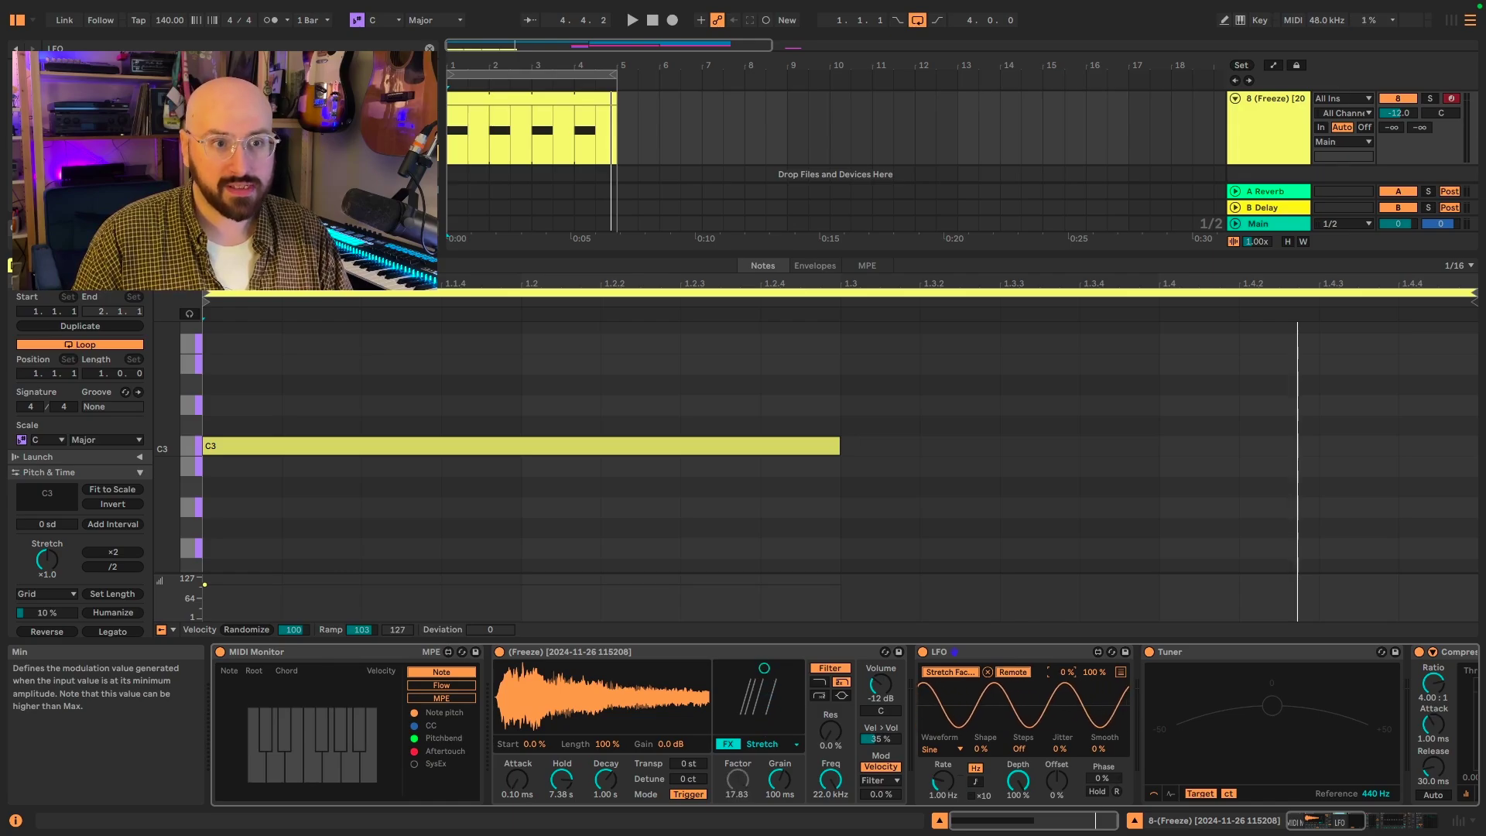
Set the LFO Depth to 85% with the Stretch Factor range maximum at 100%, and play the clip.
drag(1094, 672, 1094, 658)
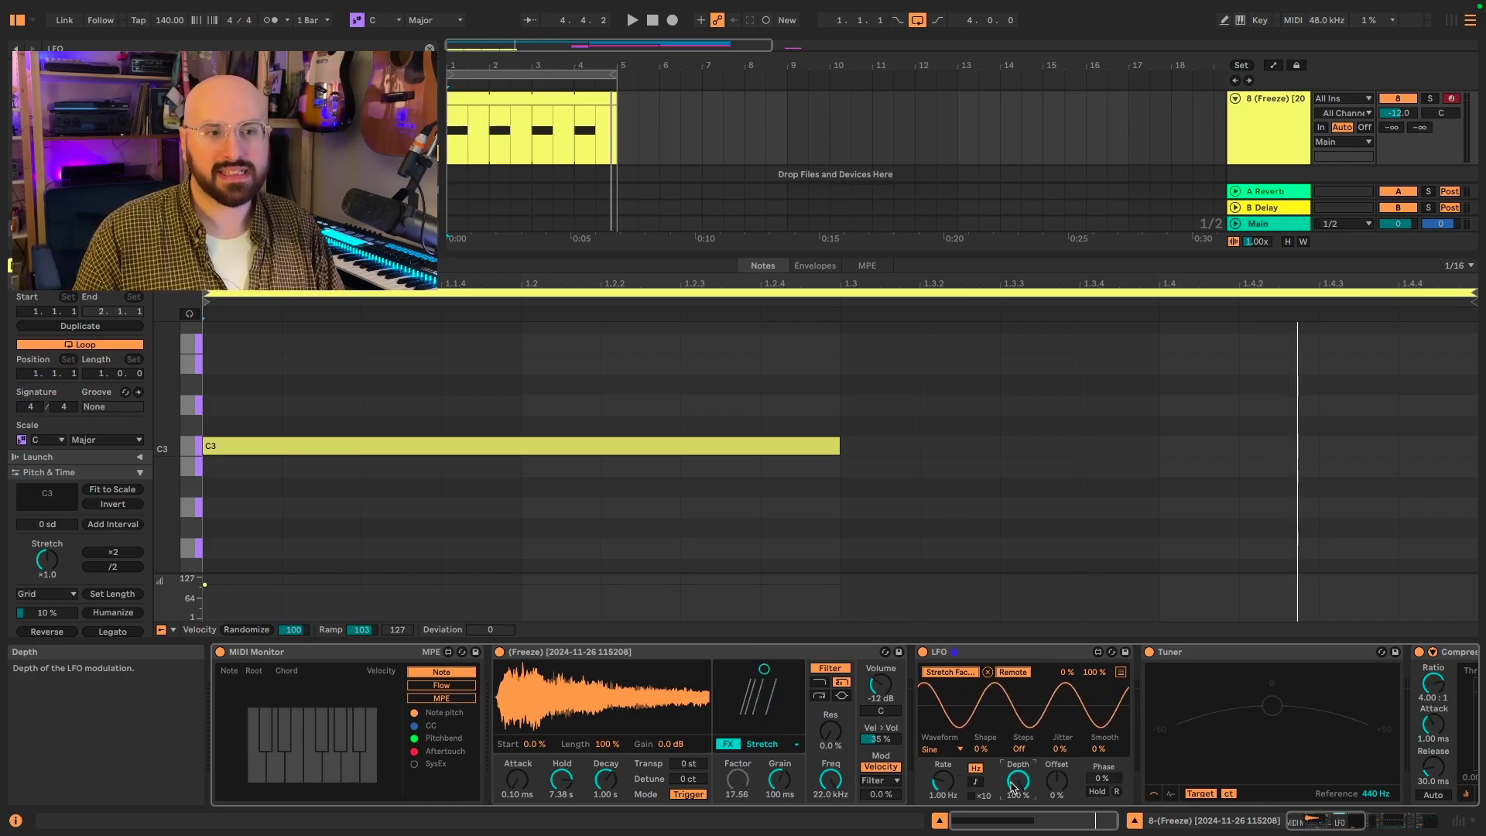
text(8)
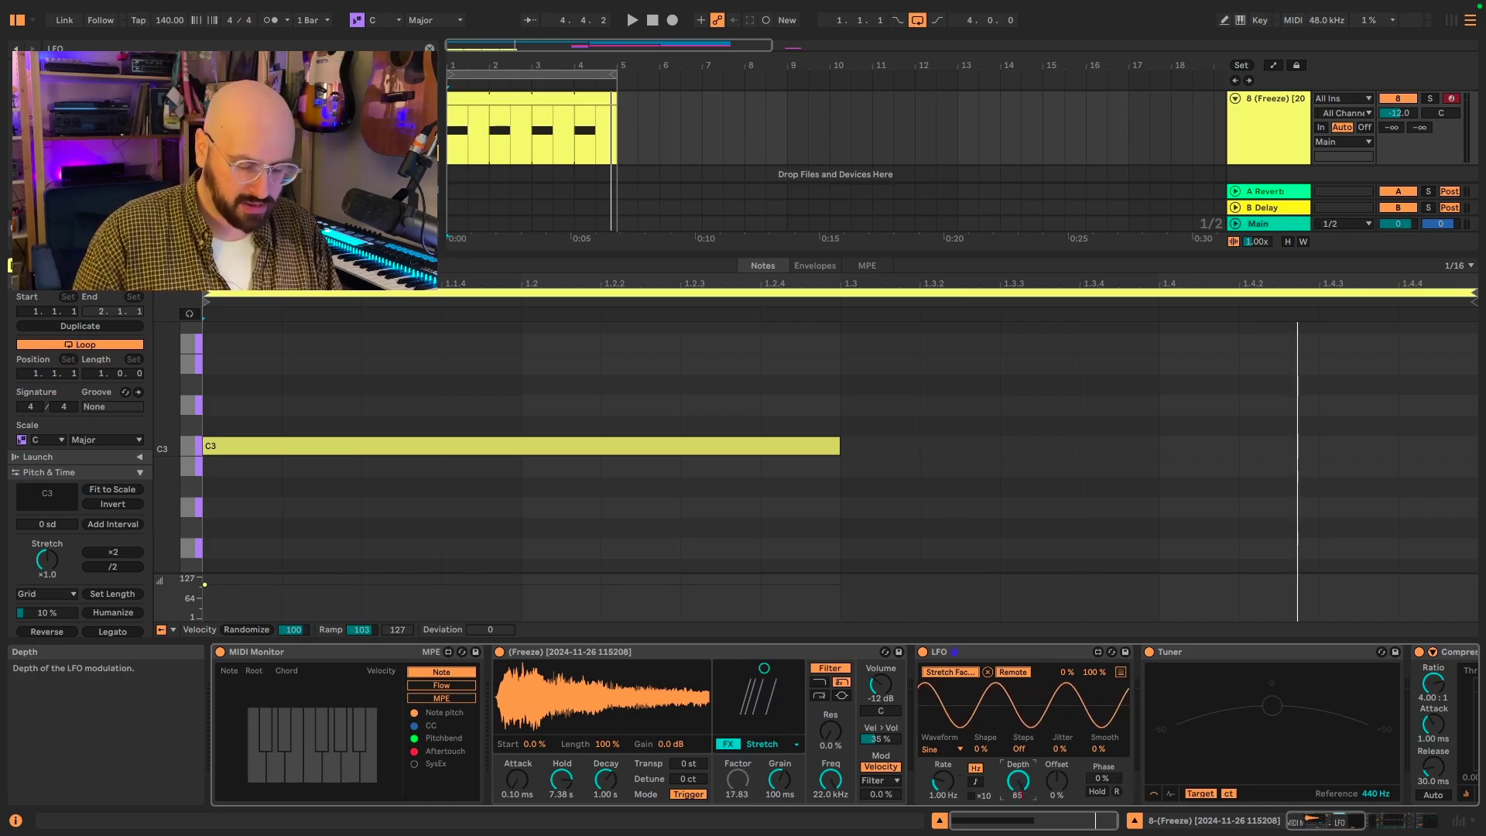
text(5)
key(Return)
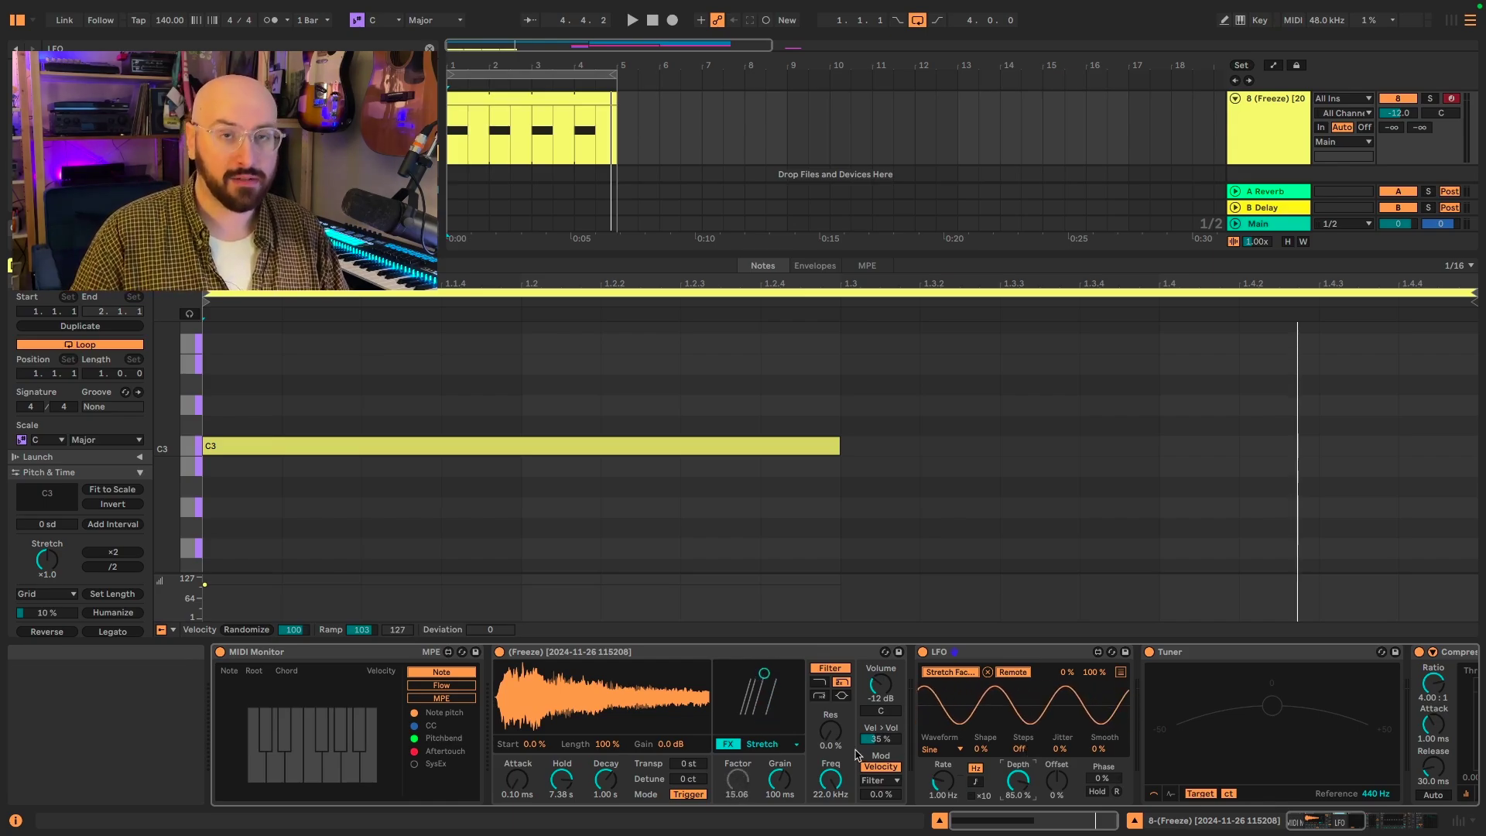
key(space)
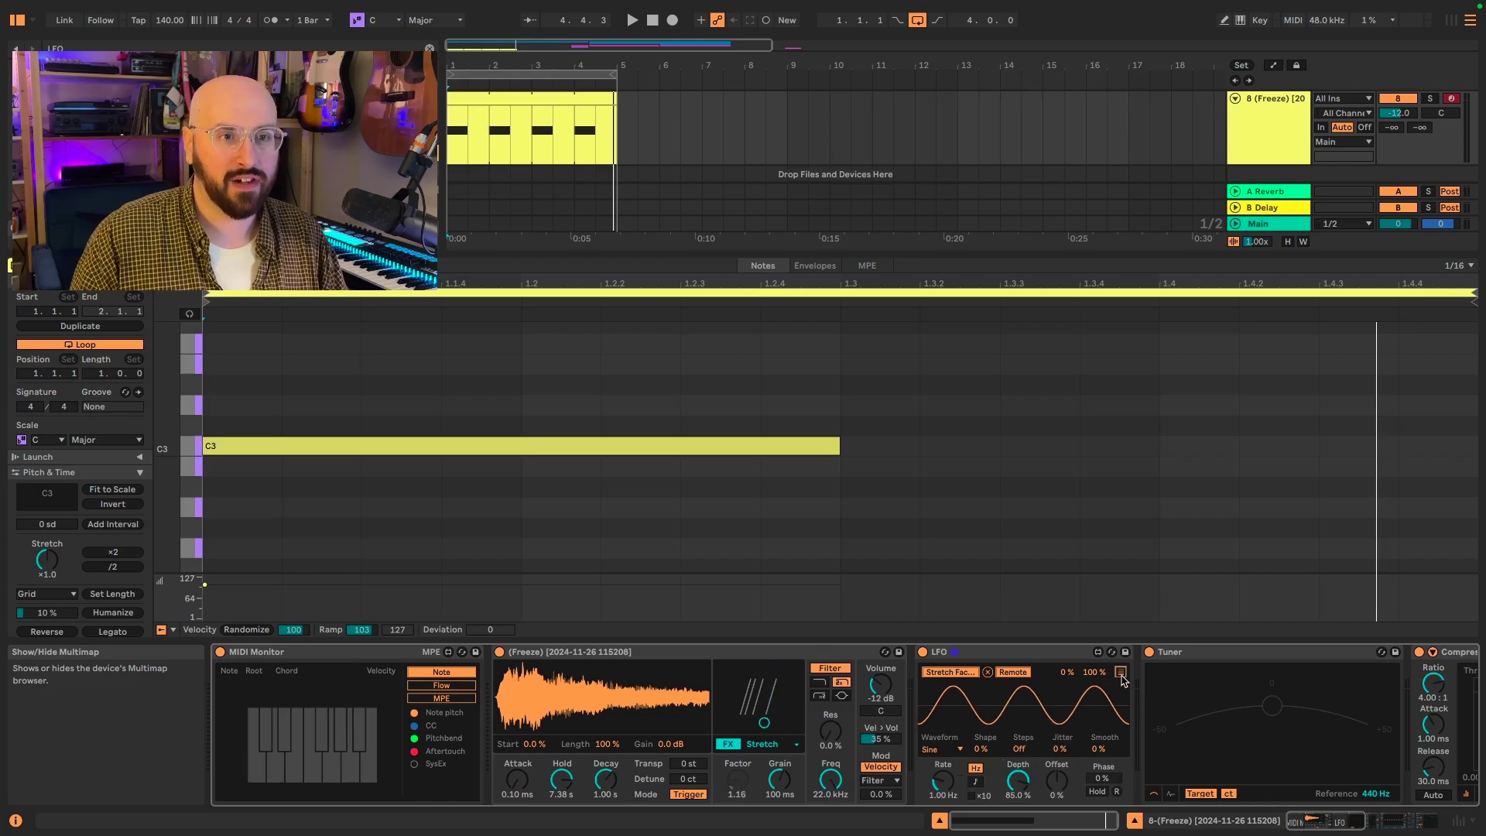
Show the LFO's multiple mappings and map the second slot to the sampler's Grain Size in Remote mode.
click(1120, 673)
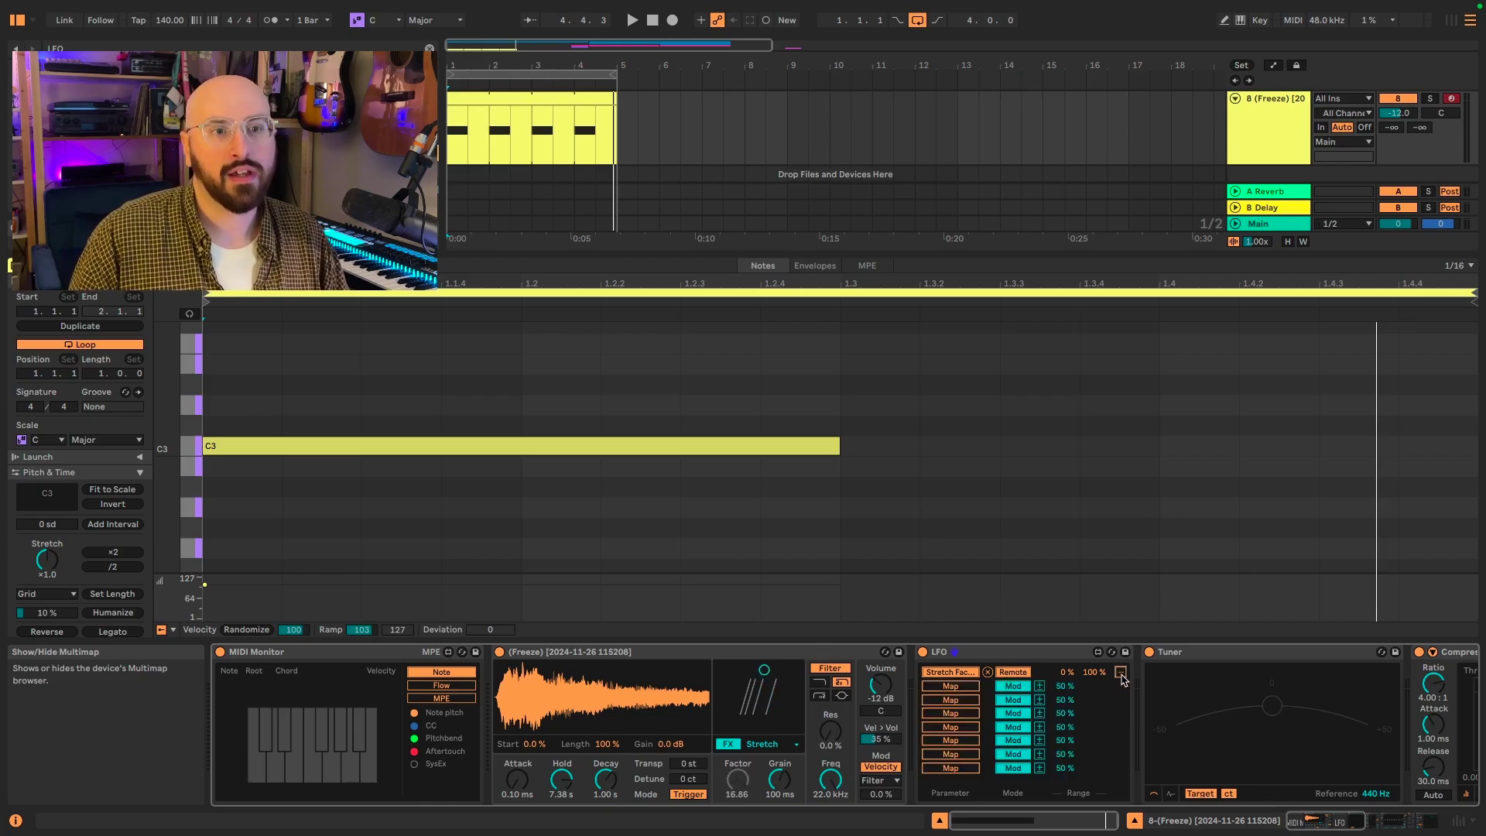
click(950, 686)
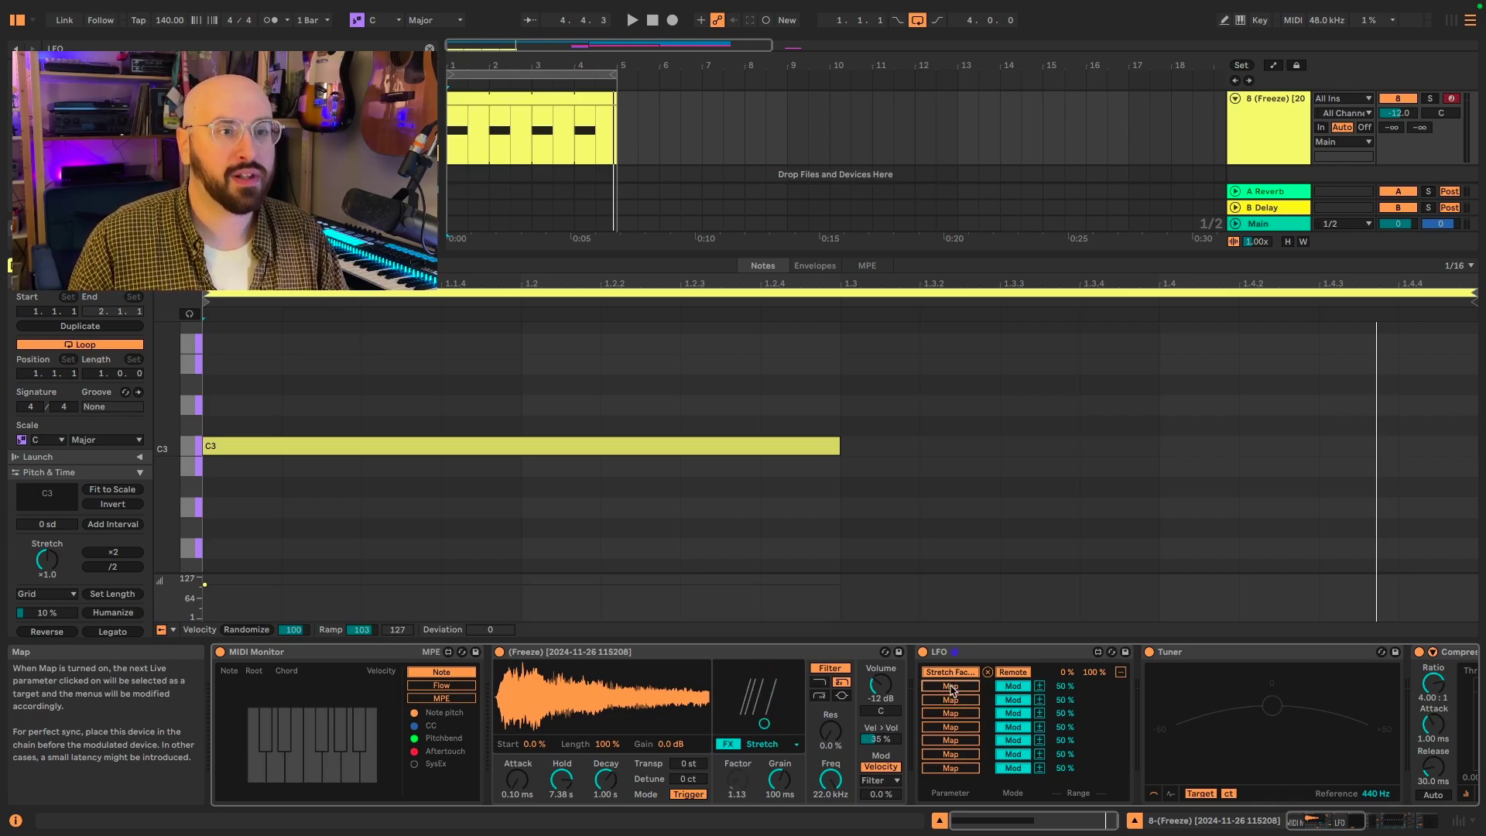
click(780, 780)
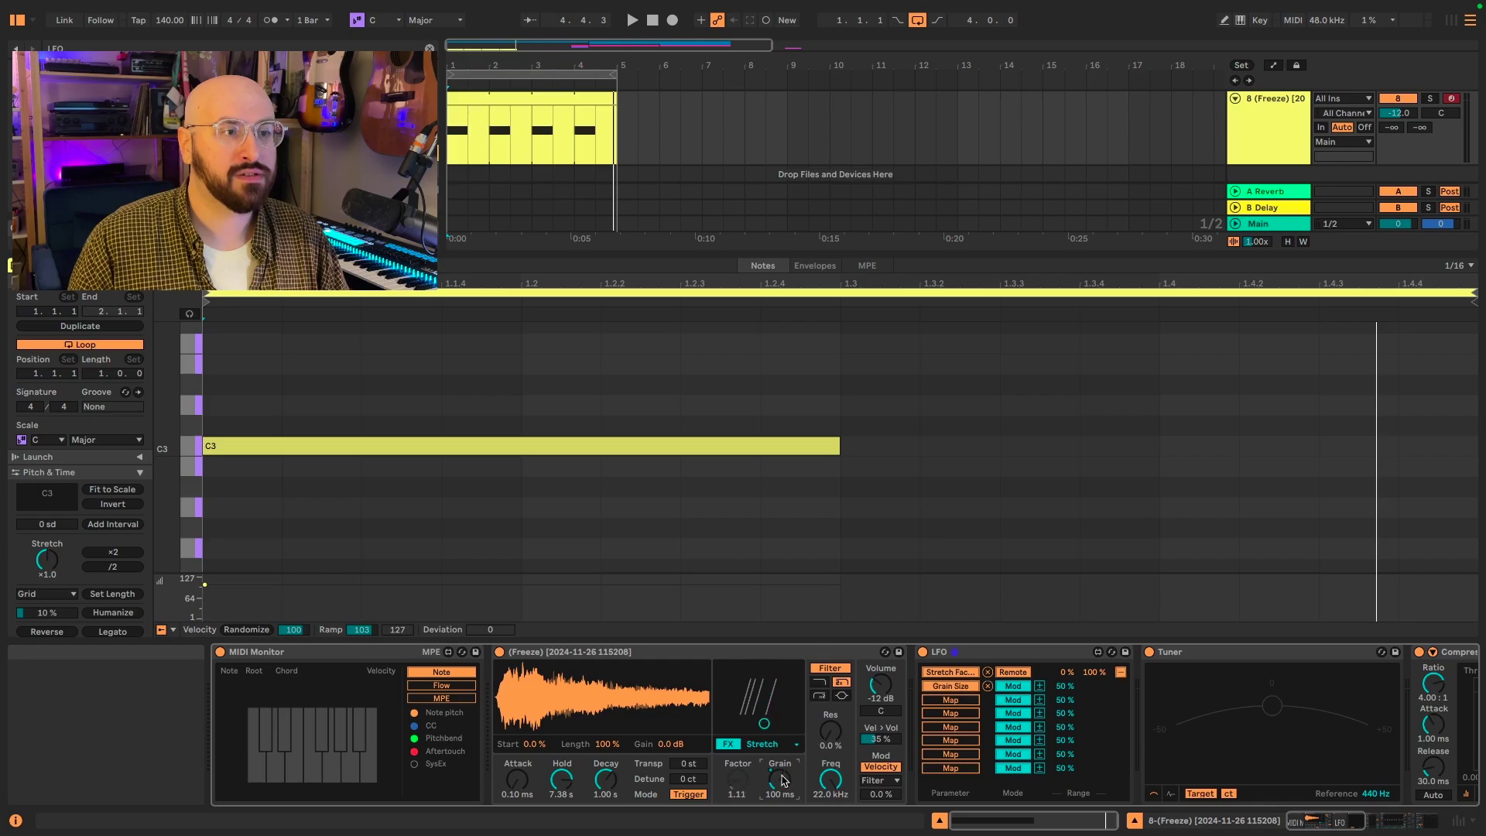
click(1018, 687)
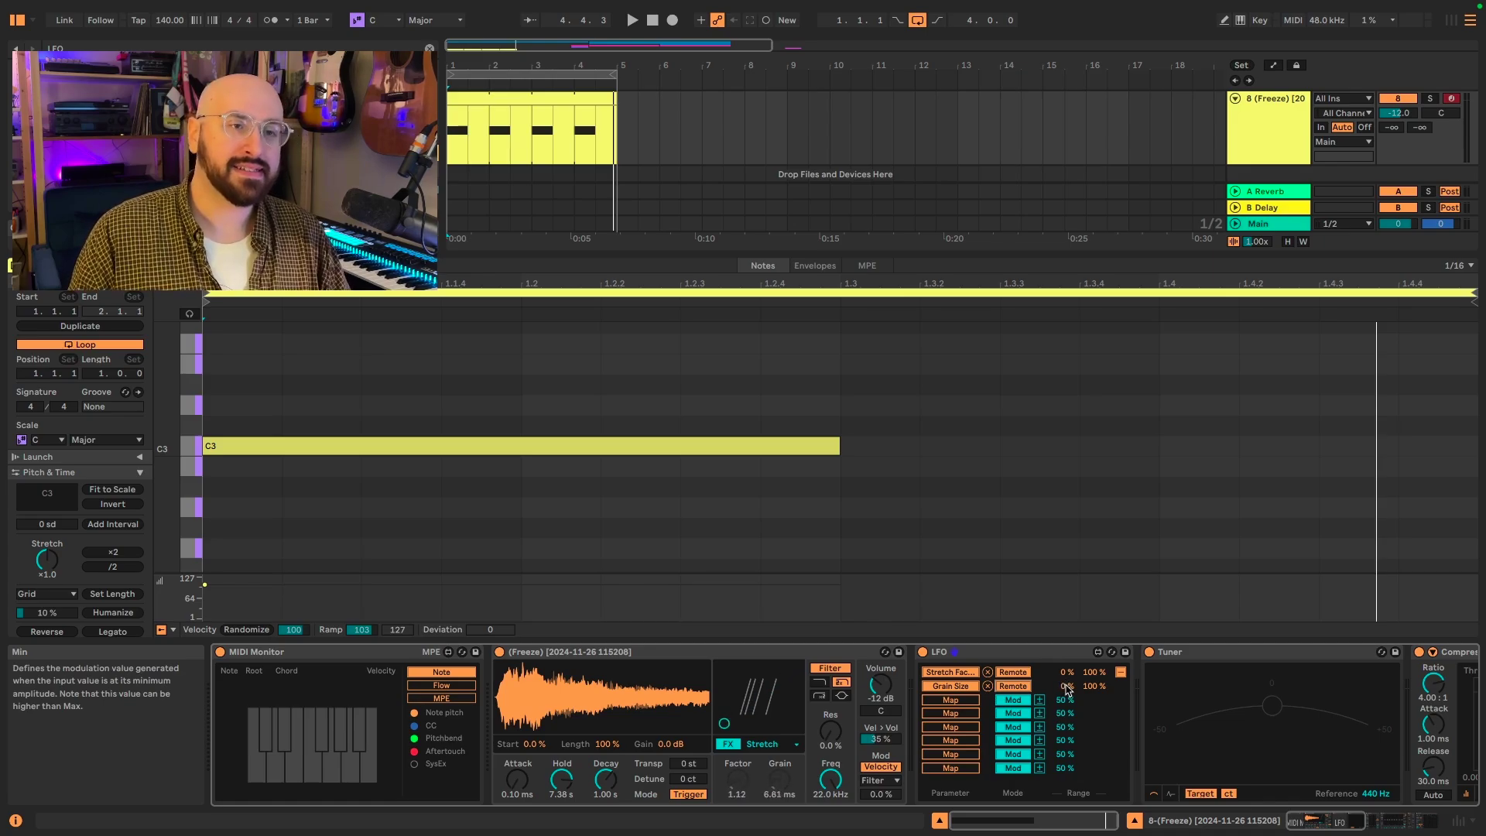
Invert the LFO's Grain Size range by setting its minimum to 100% and its maximum to 0%.
drag(1067, 688, 1067, 681)
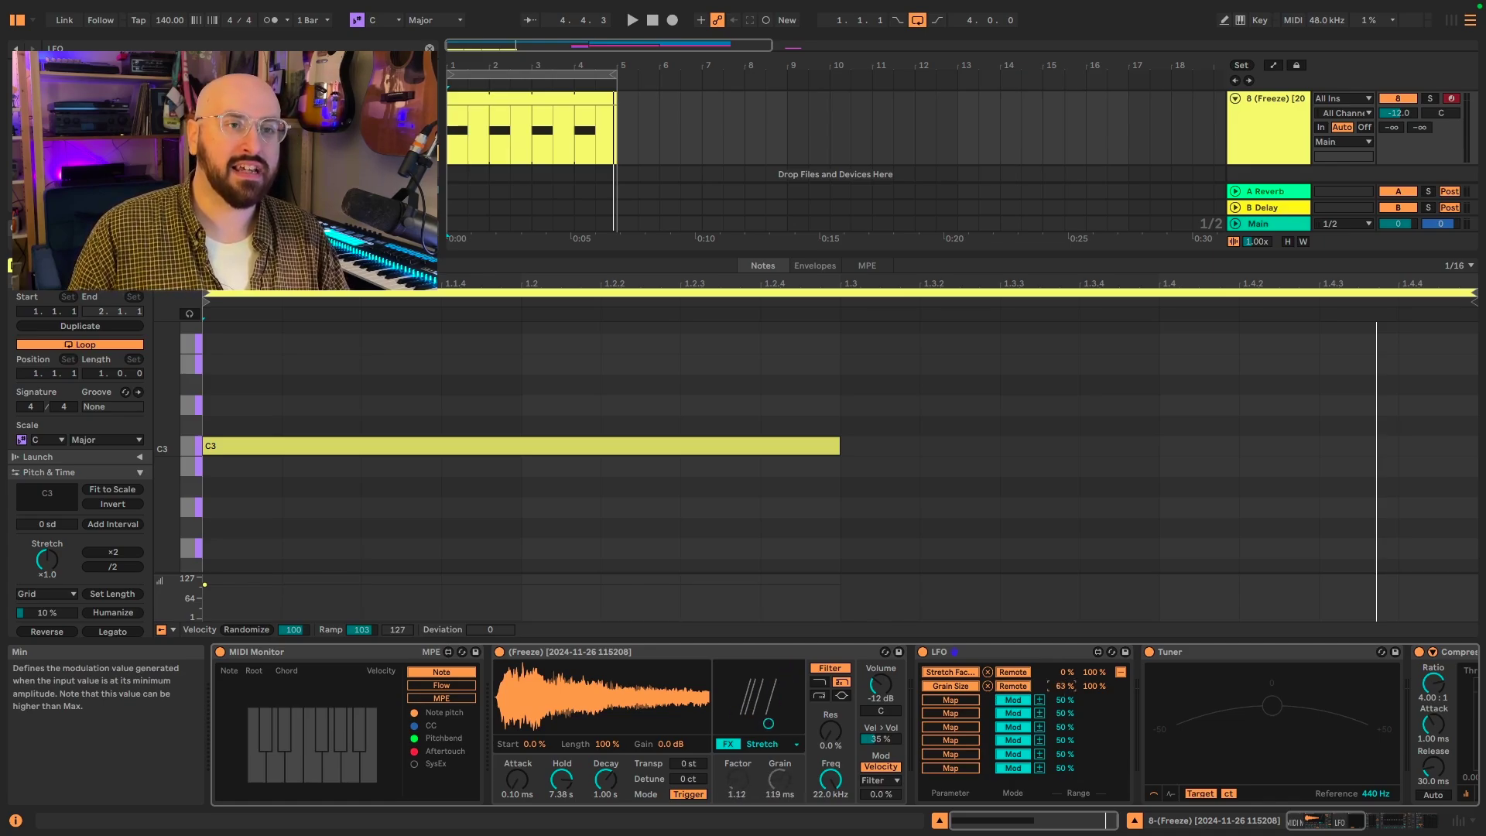
drag(1094, 685, 1094, 710)
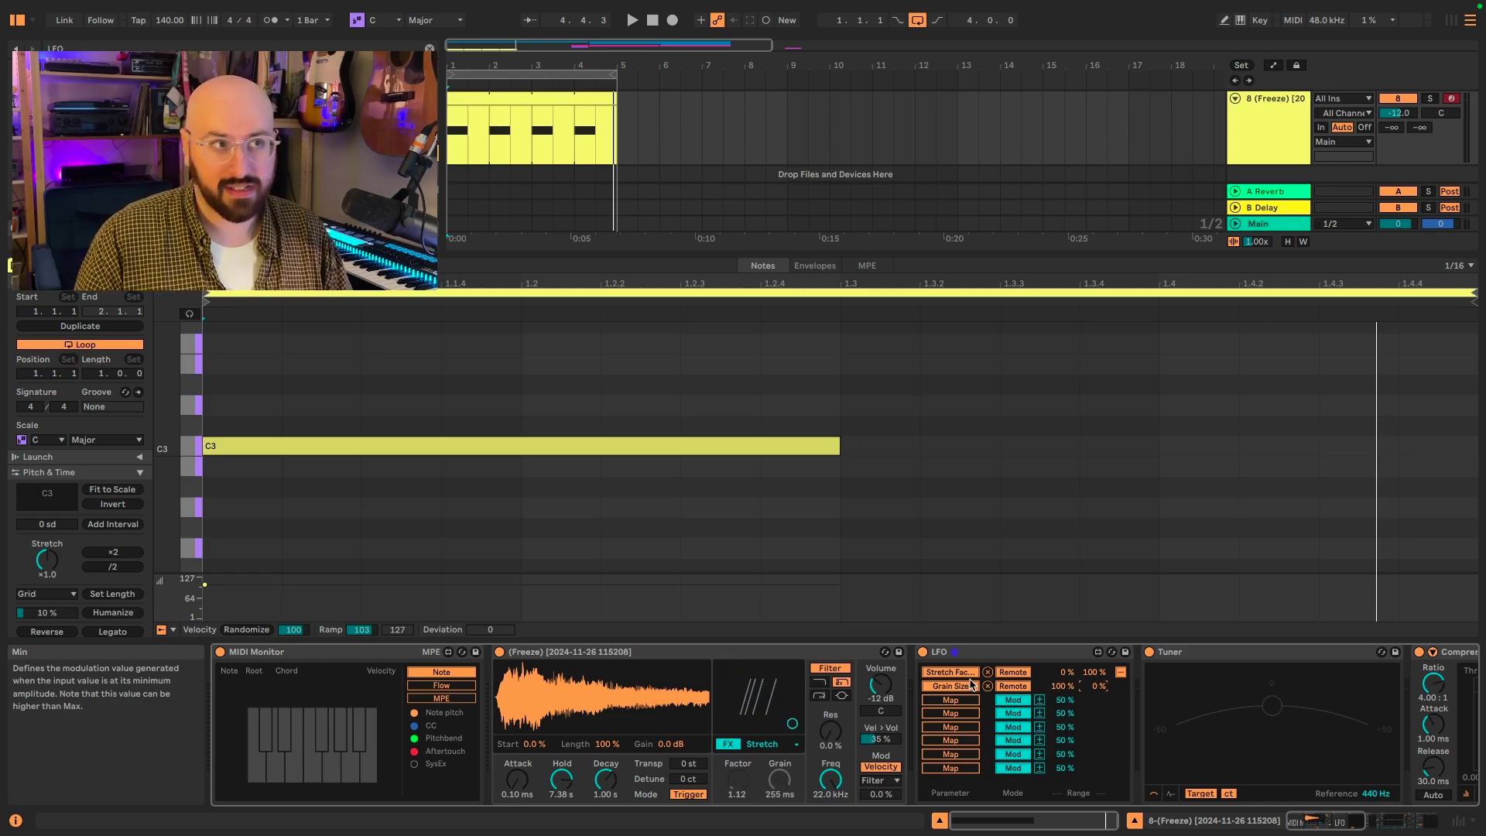
Play the clip, close the LFO's mapping list, and switch its waveform to Random for another playback.
key(space)
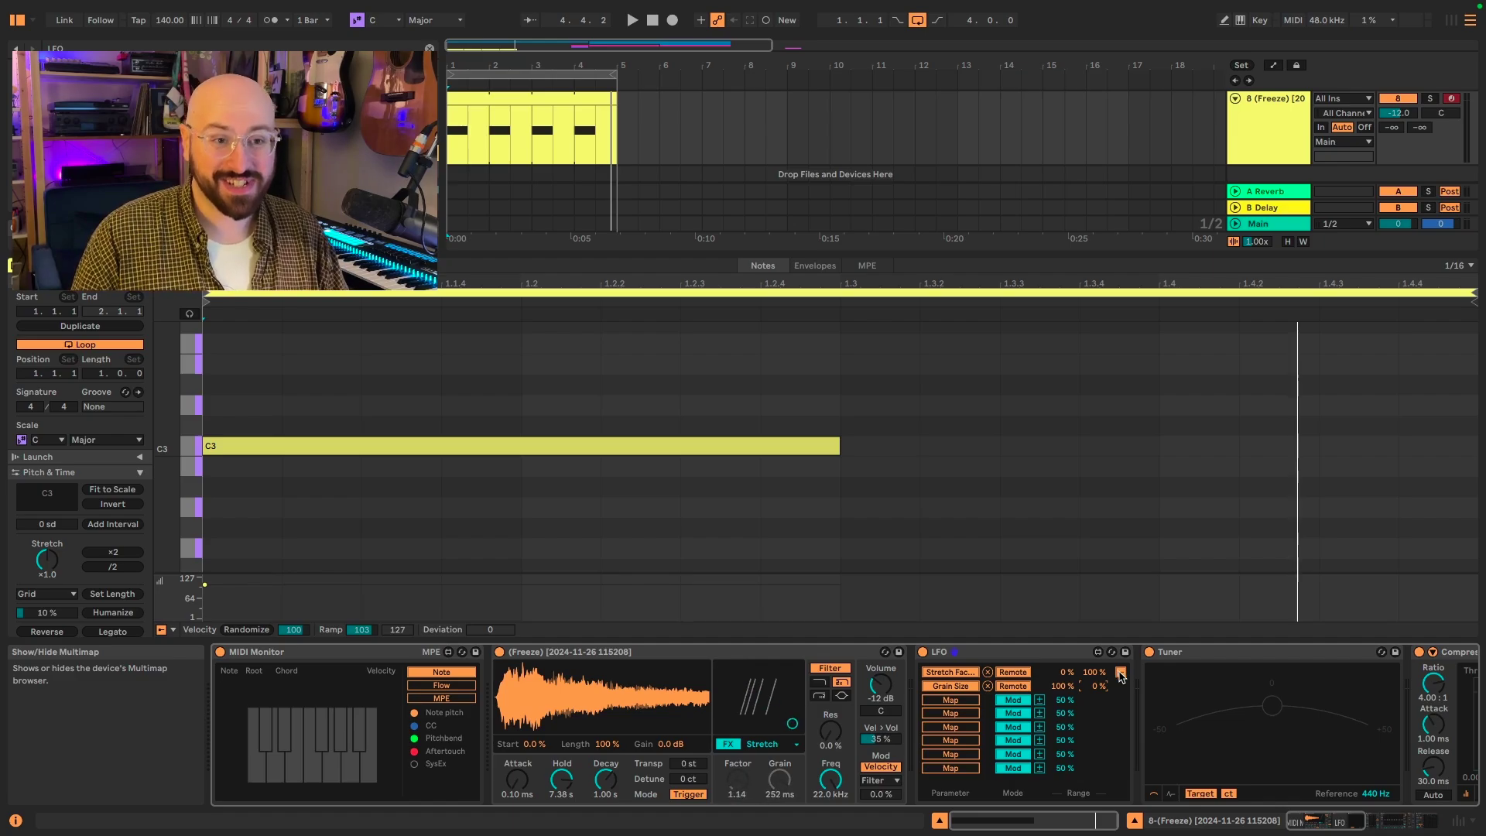
click(1119, 673)
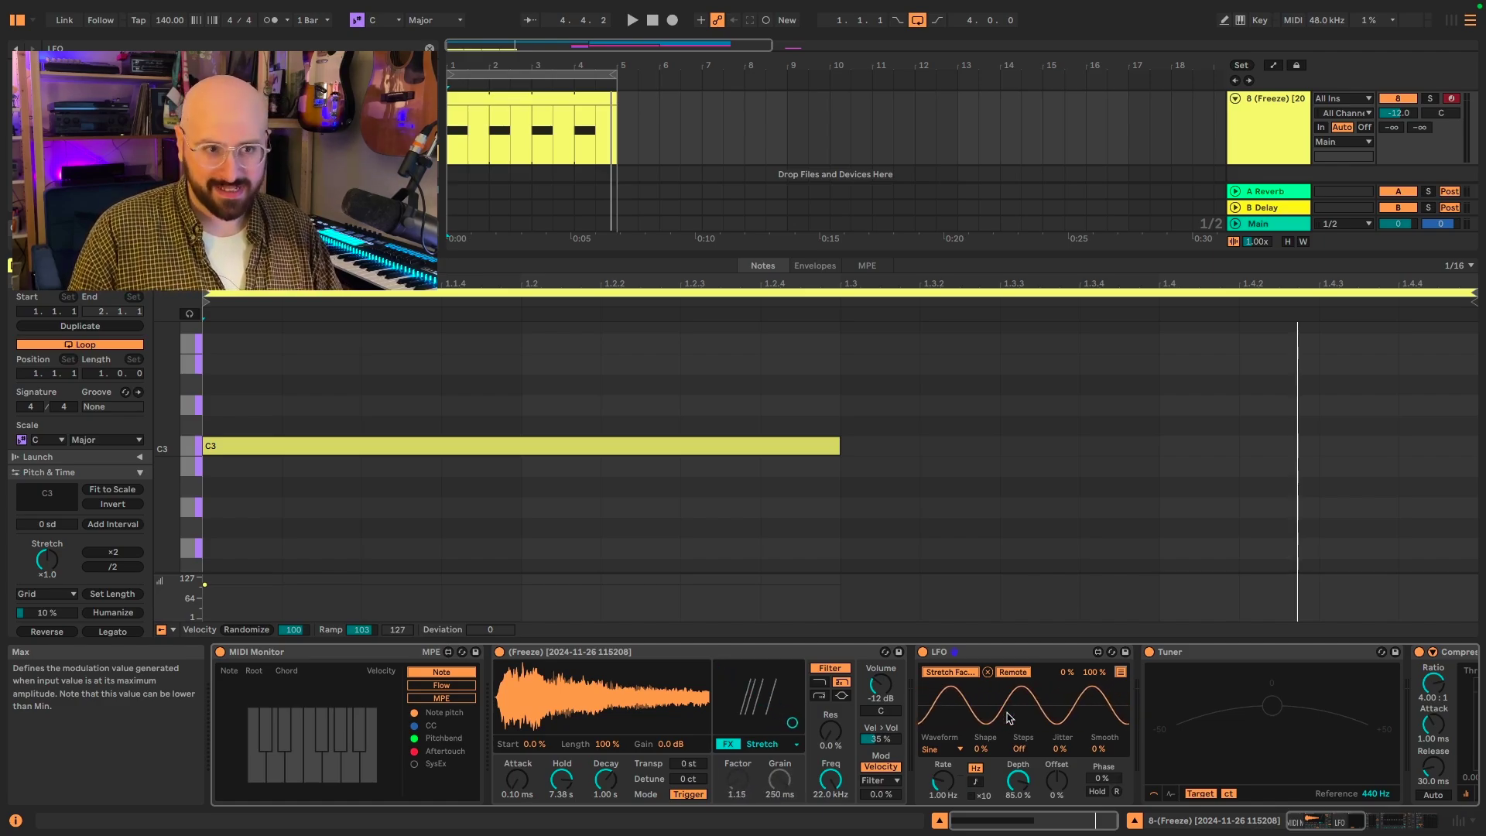
click(958, 749)
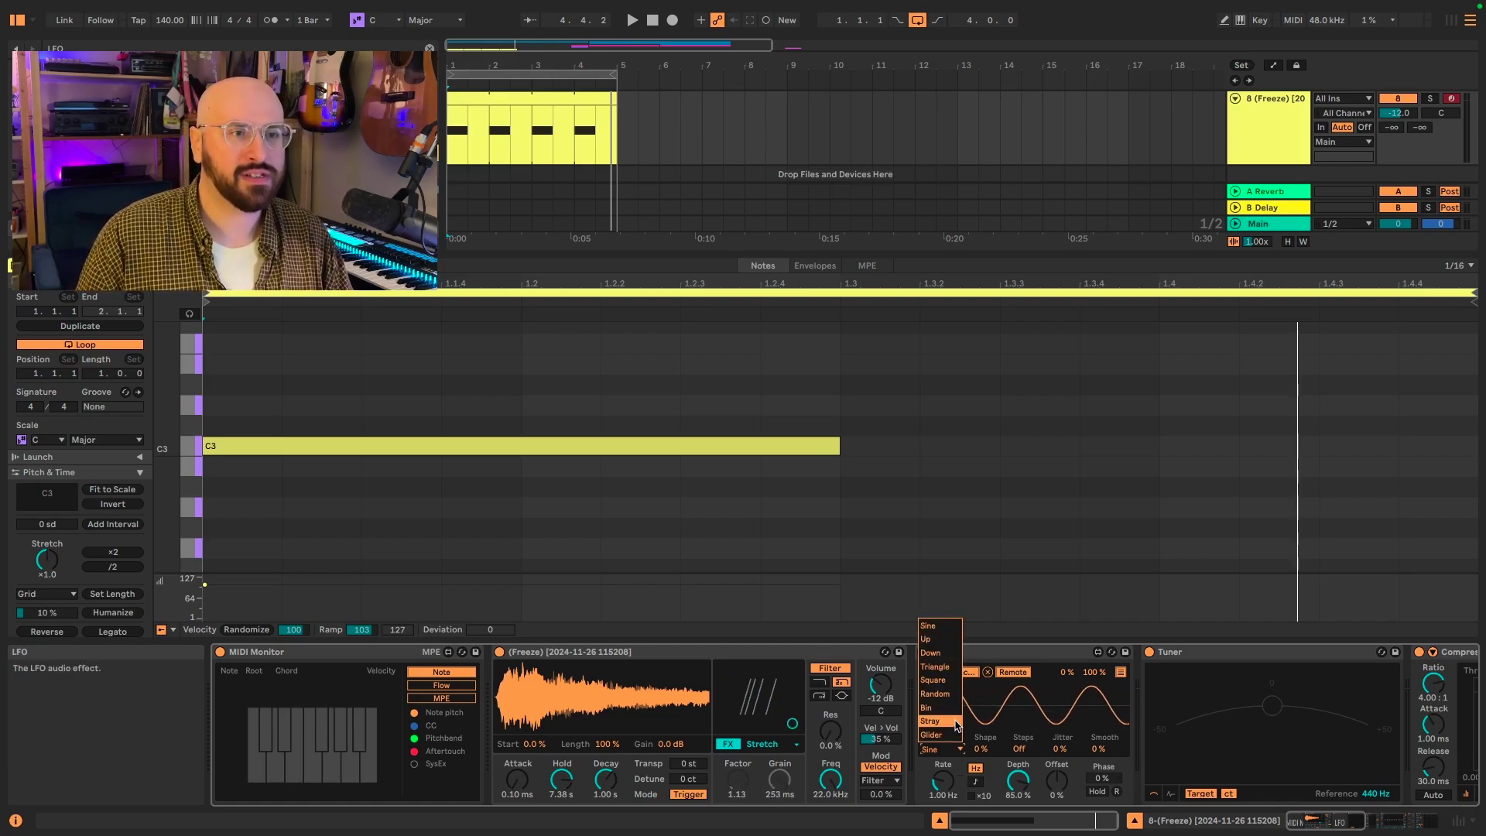
click(953, 696)
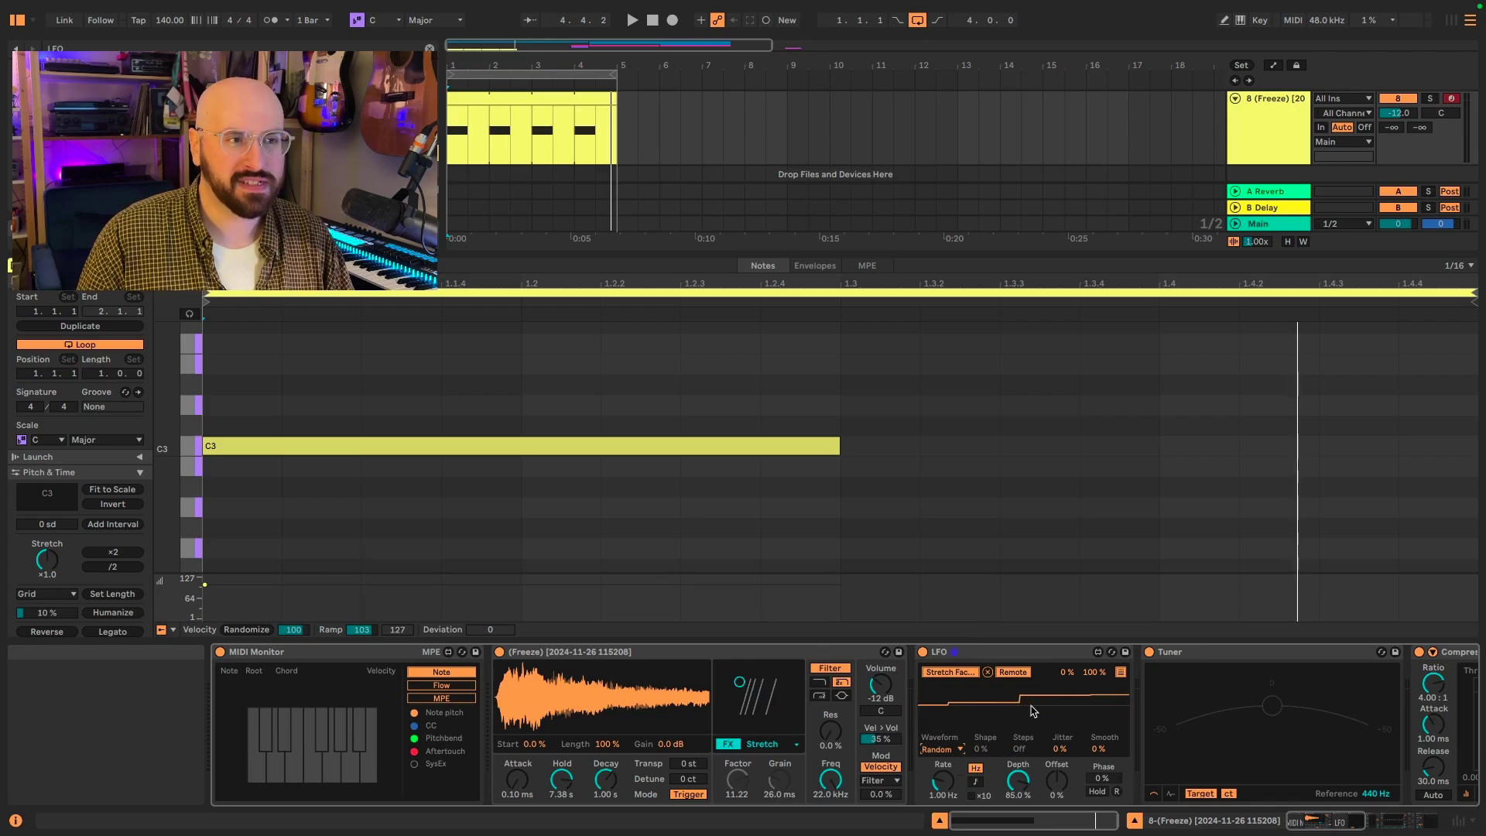
key(space)
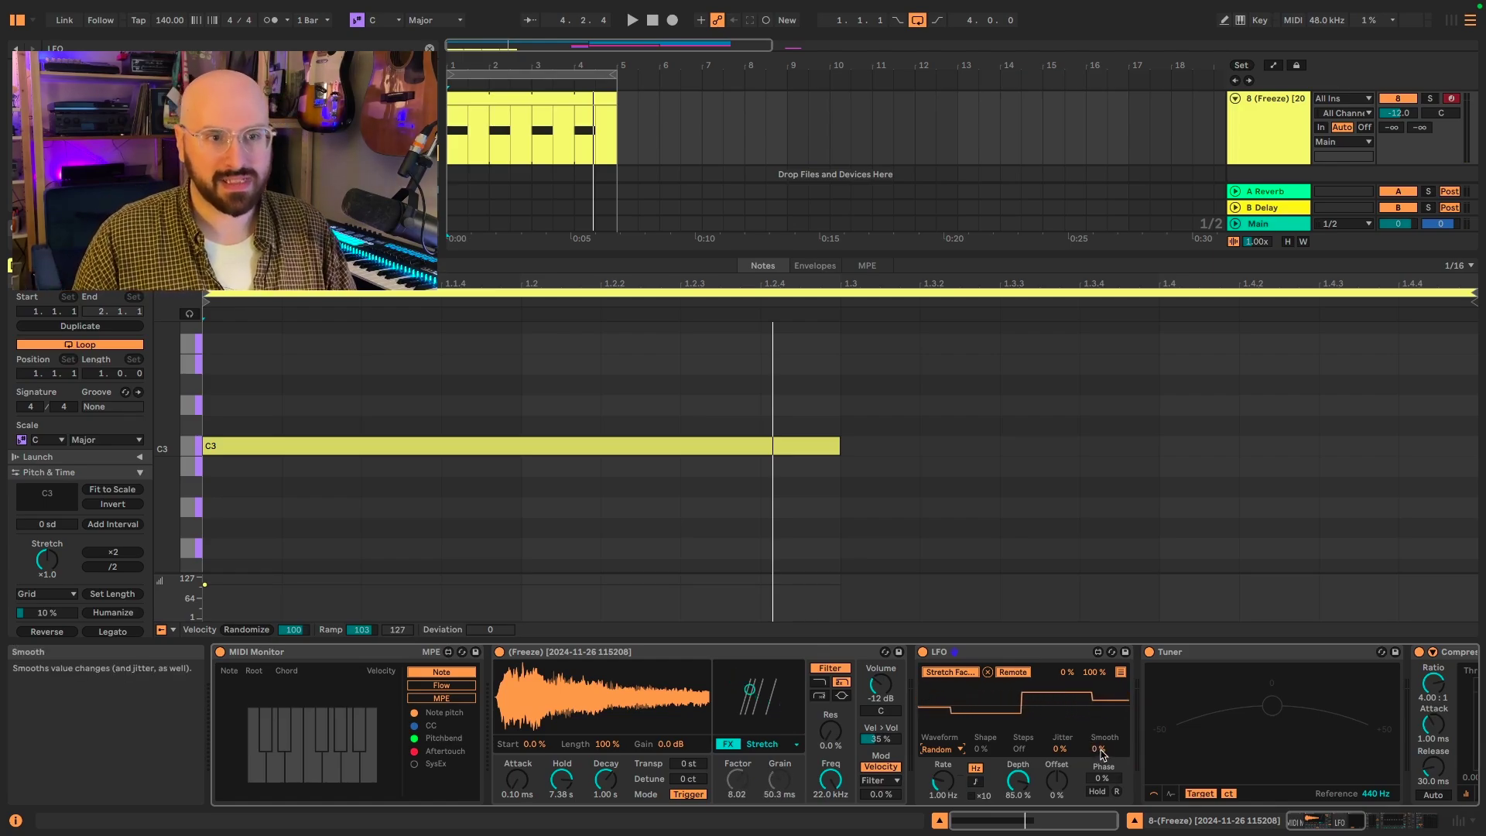
Set the LFO's Smooth to 45% and its rate to a tempo-synced 1/8, and play the clip.
text(45)
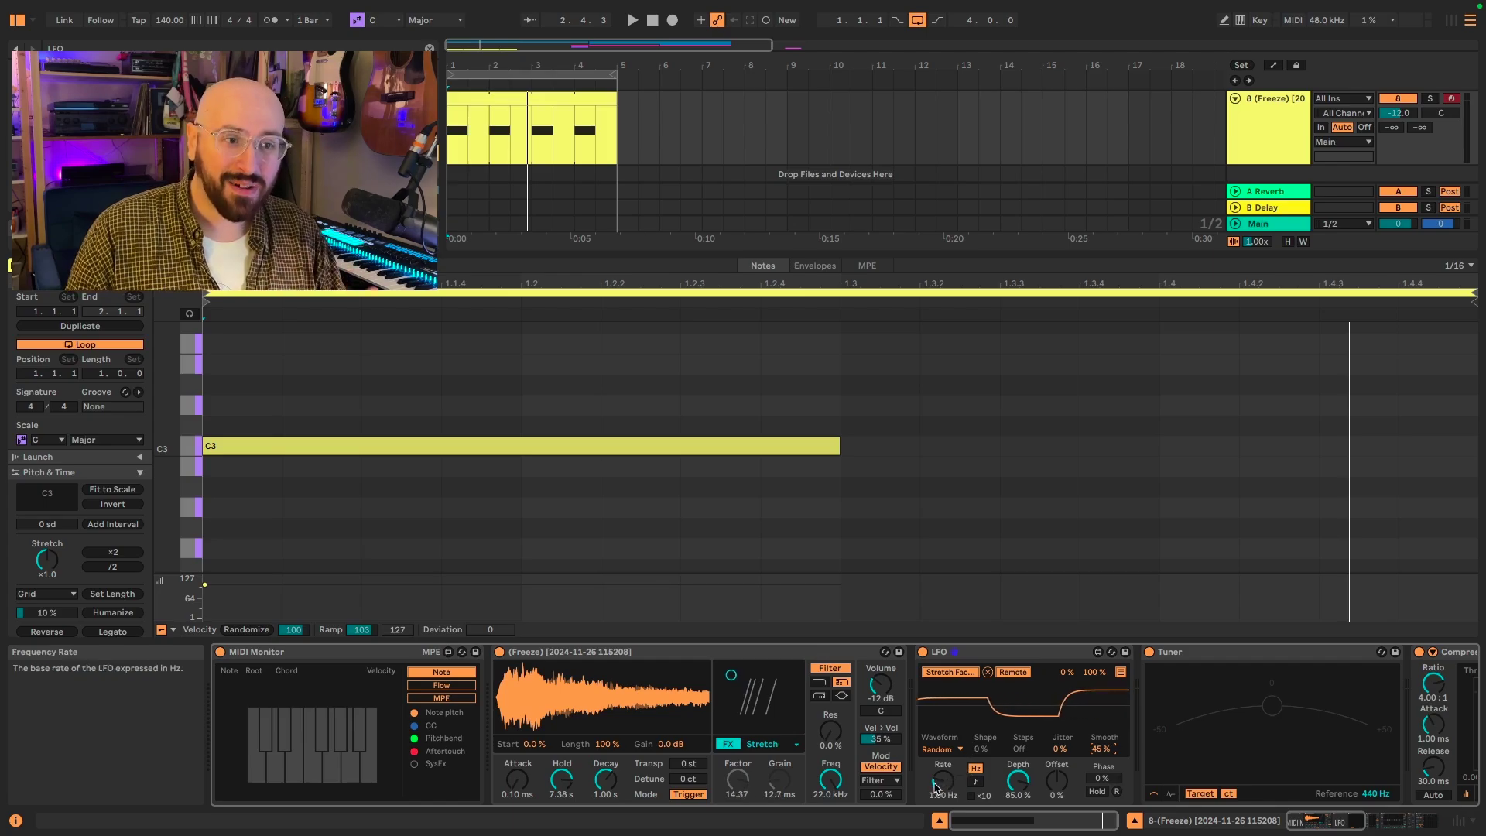
click(975, 783)
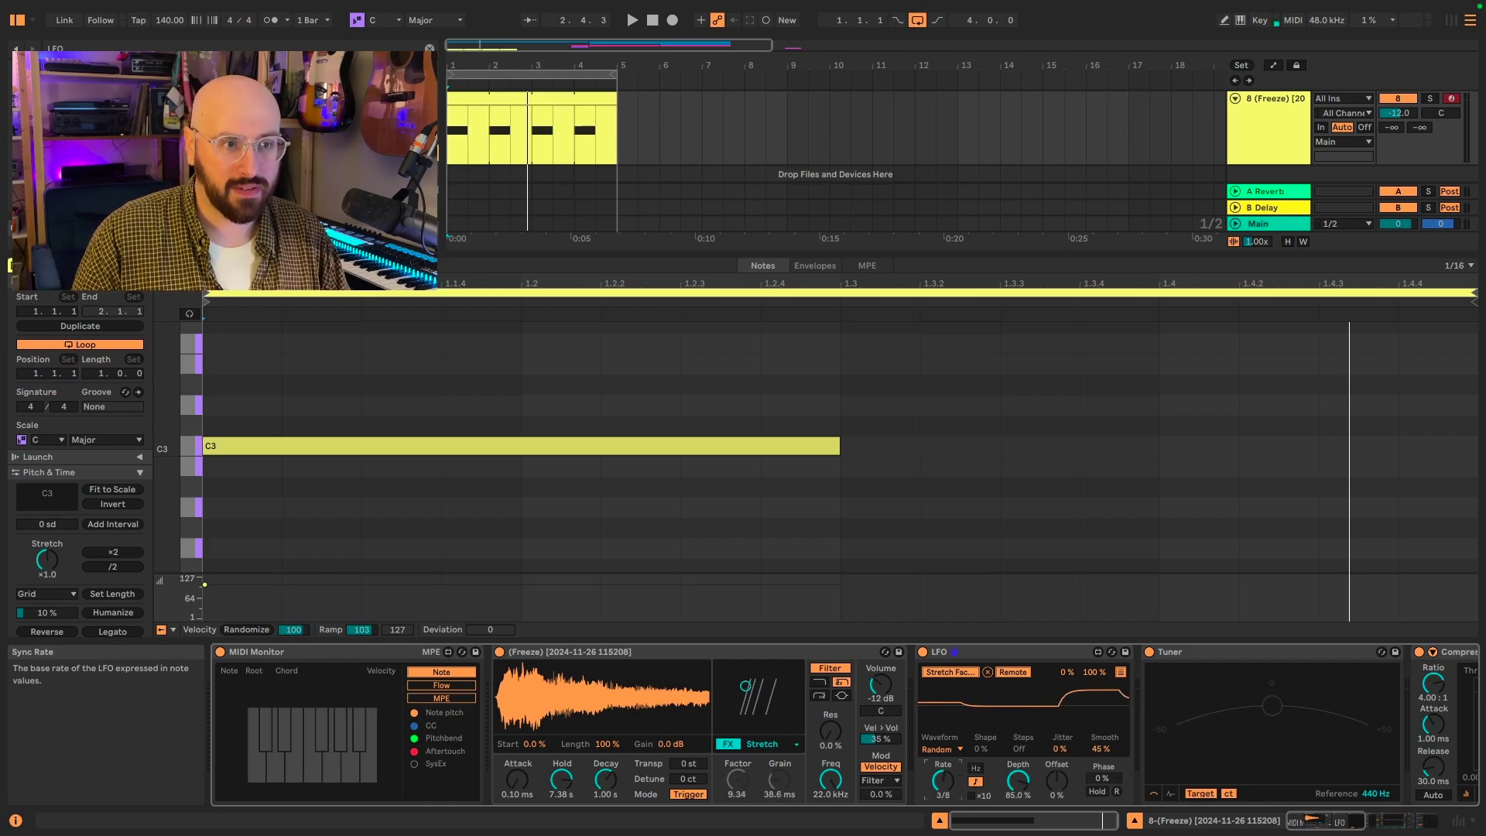
drag(943, 781, 943, 791)
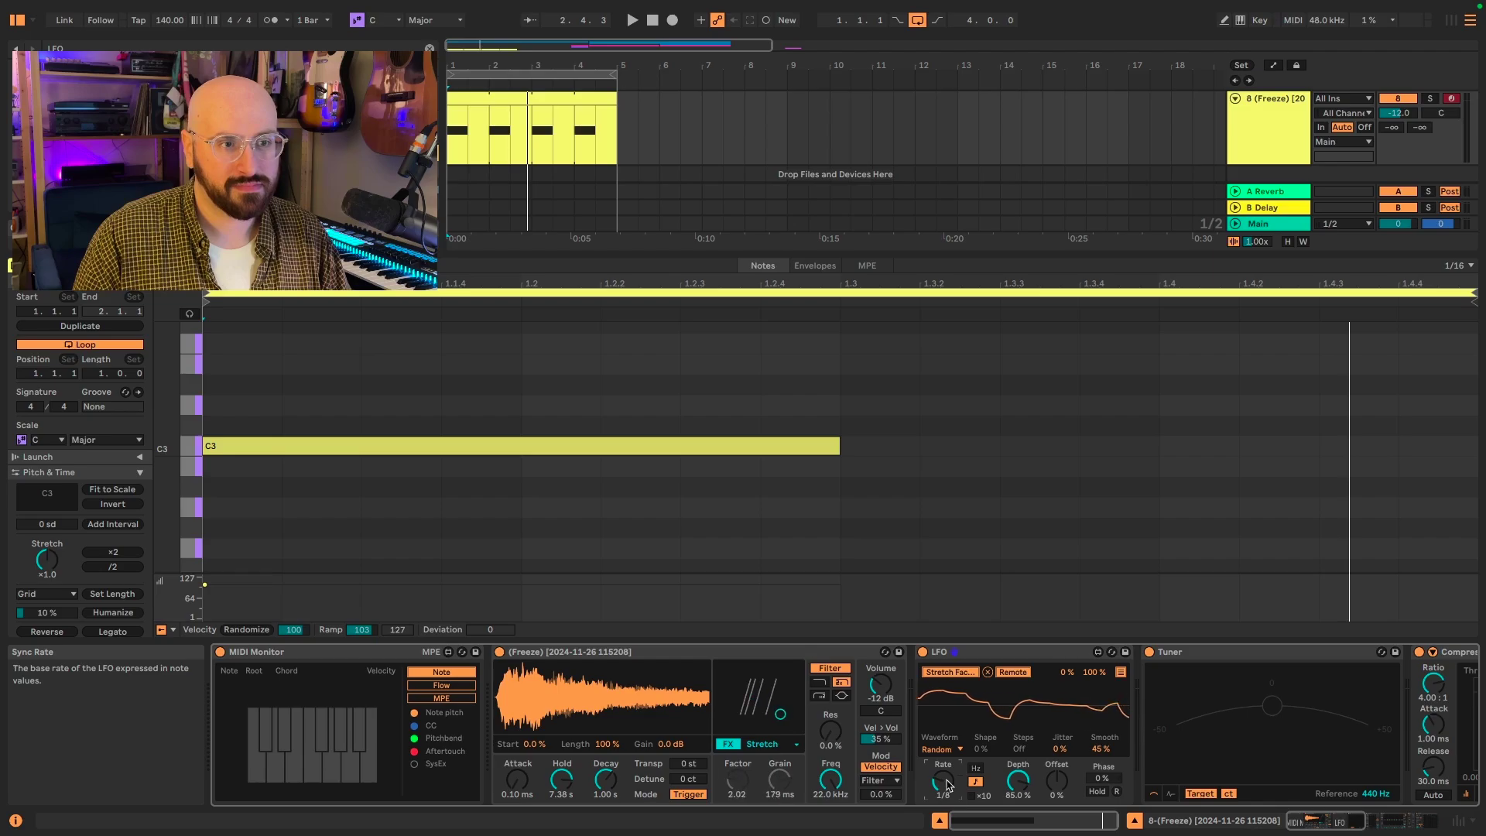
key(space)
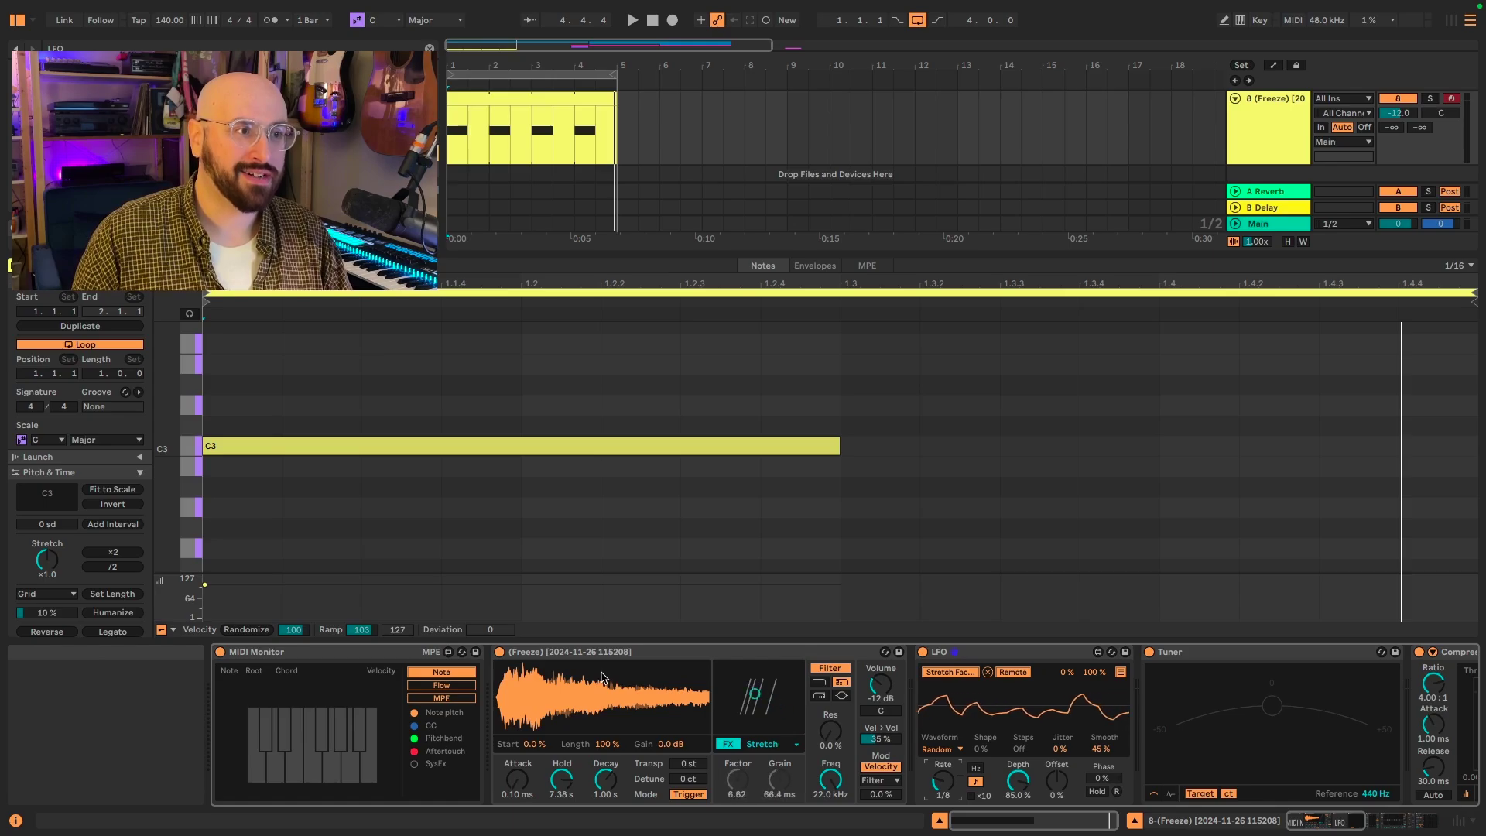
Map the LFO's third and fourth slots to the sampler's Start and Length.
click(1121, 672)
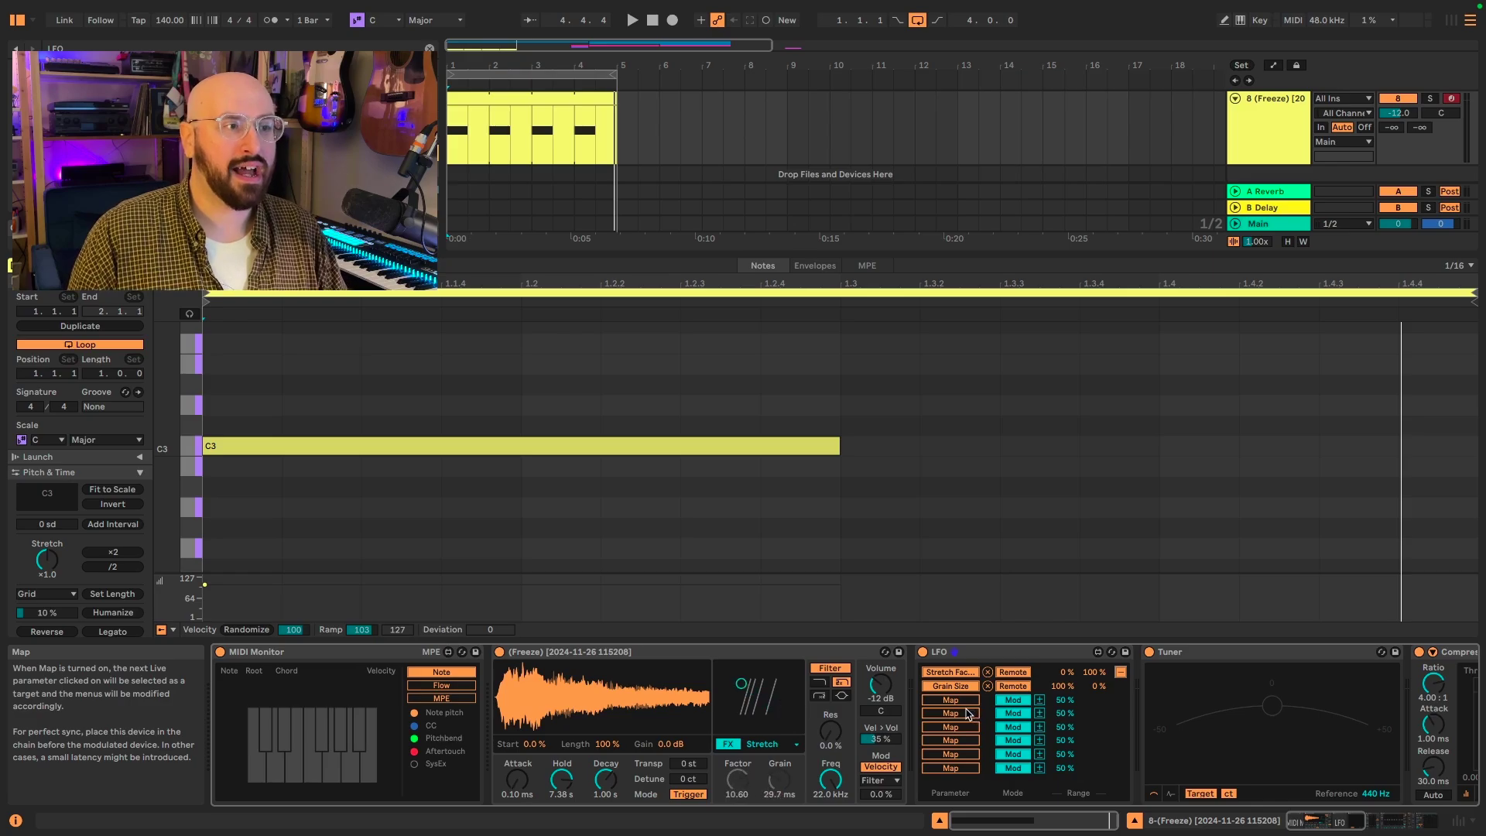
click(962, 701)
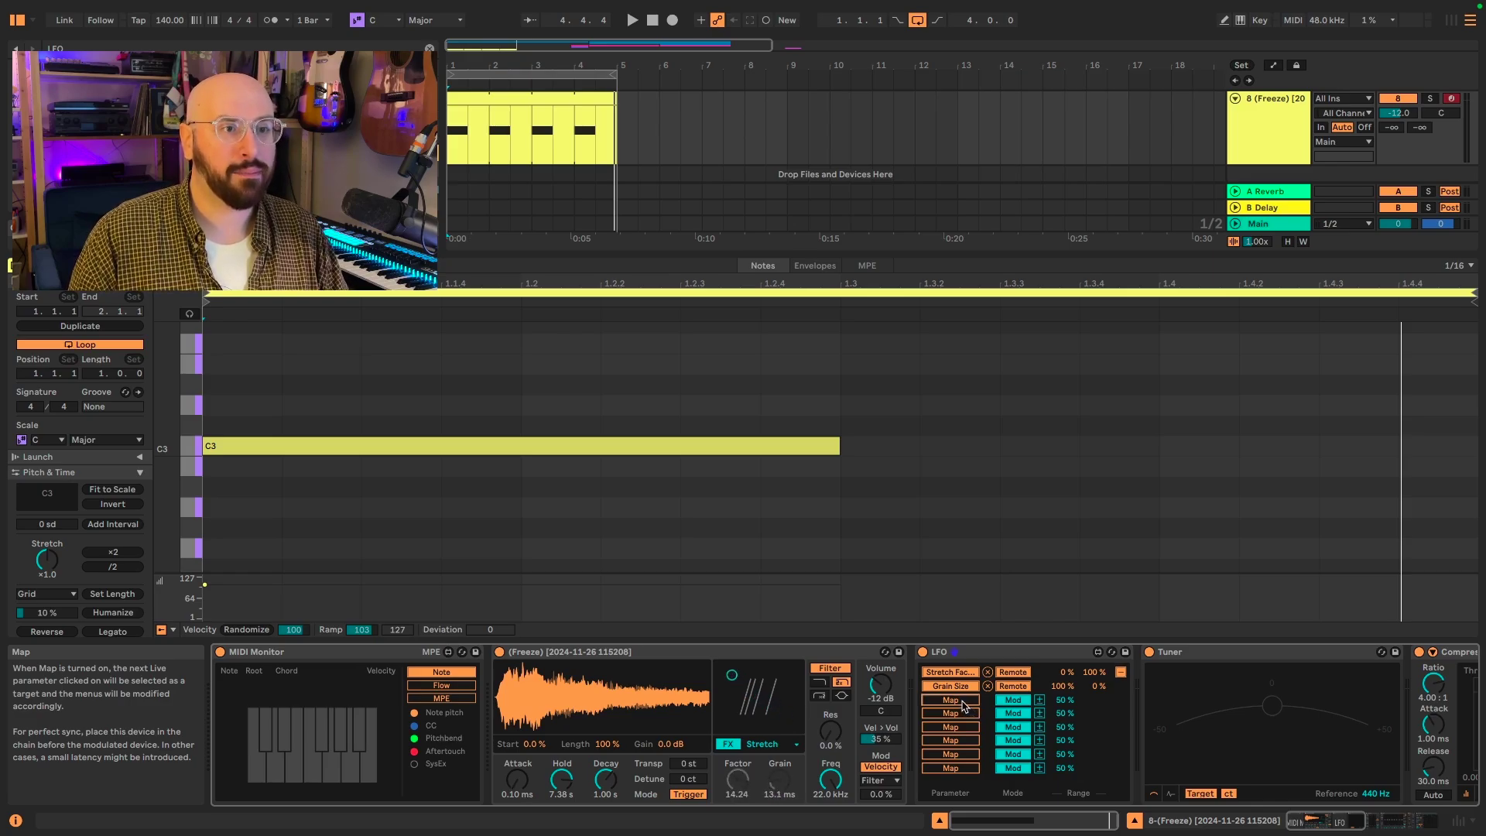
click(531, 744)
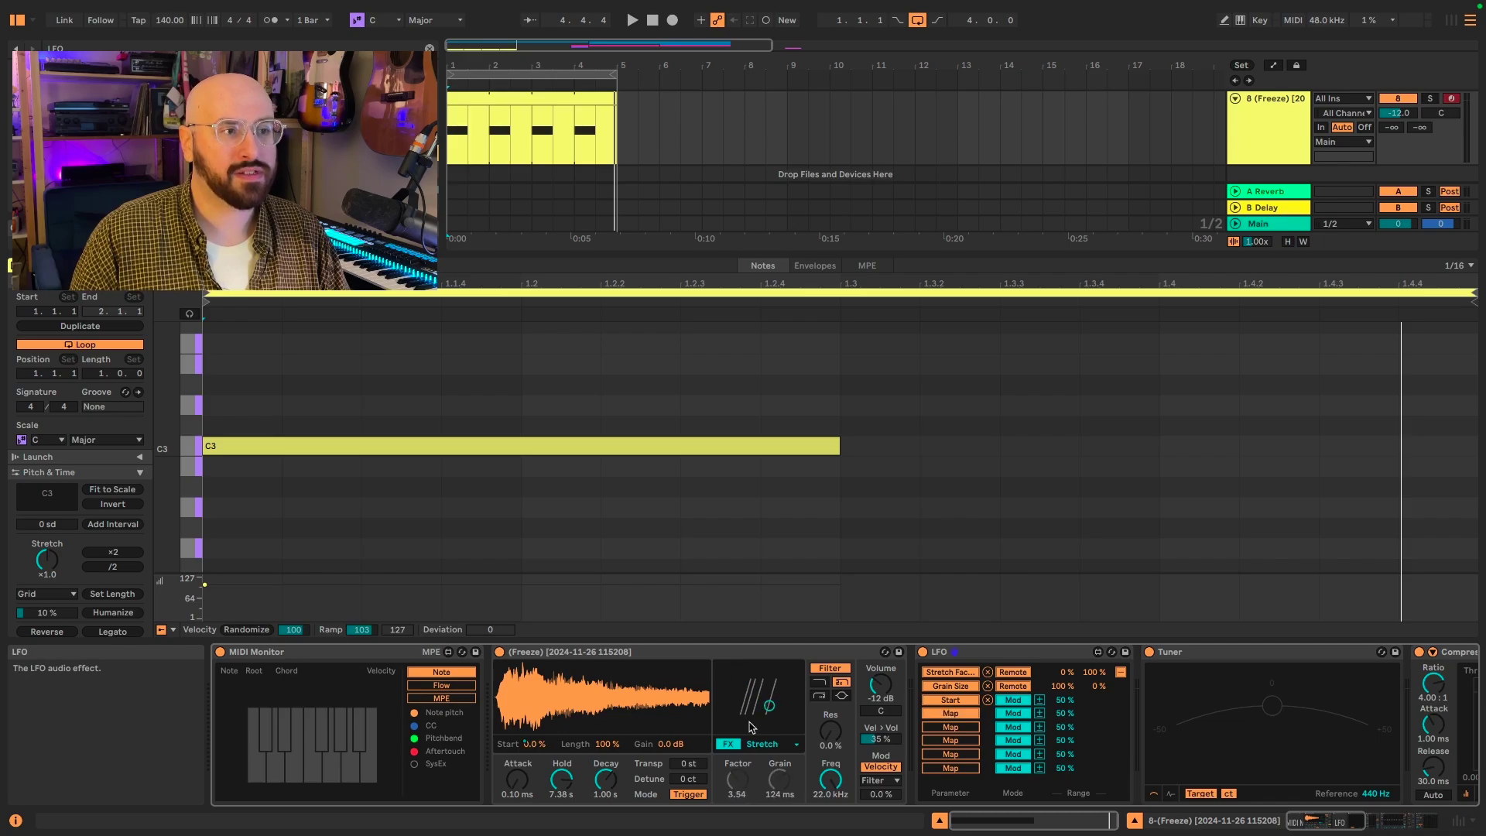
click(611, 745)
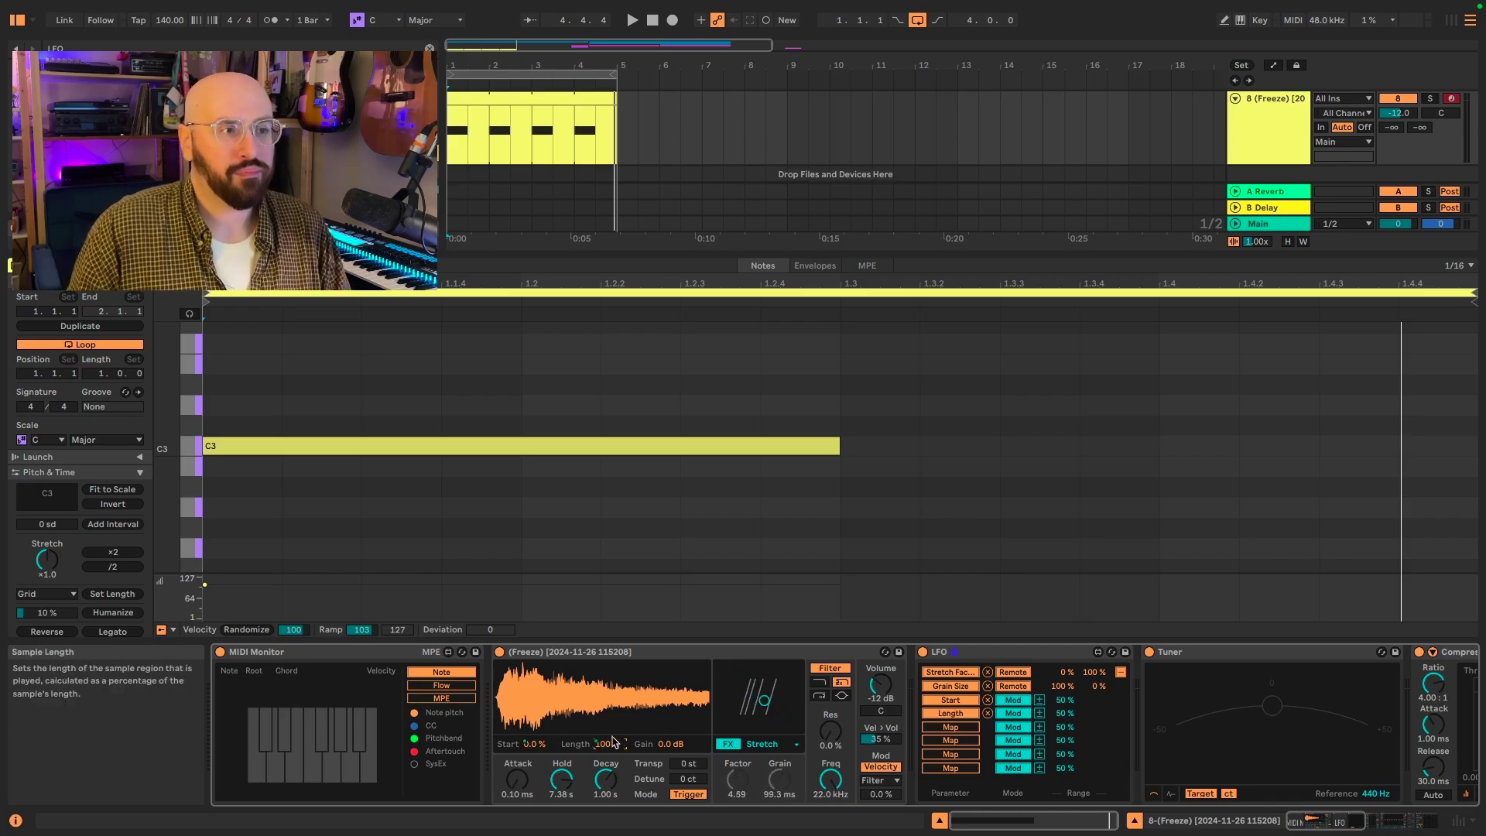
mouse_move(534, 744)
mouse_down()
mouse_move(533, 716)
mouse_move(534, 751)
mouse_up()
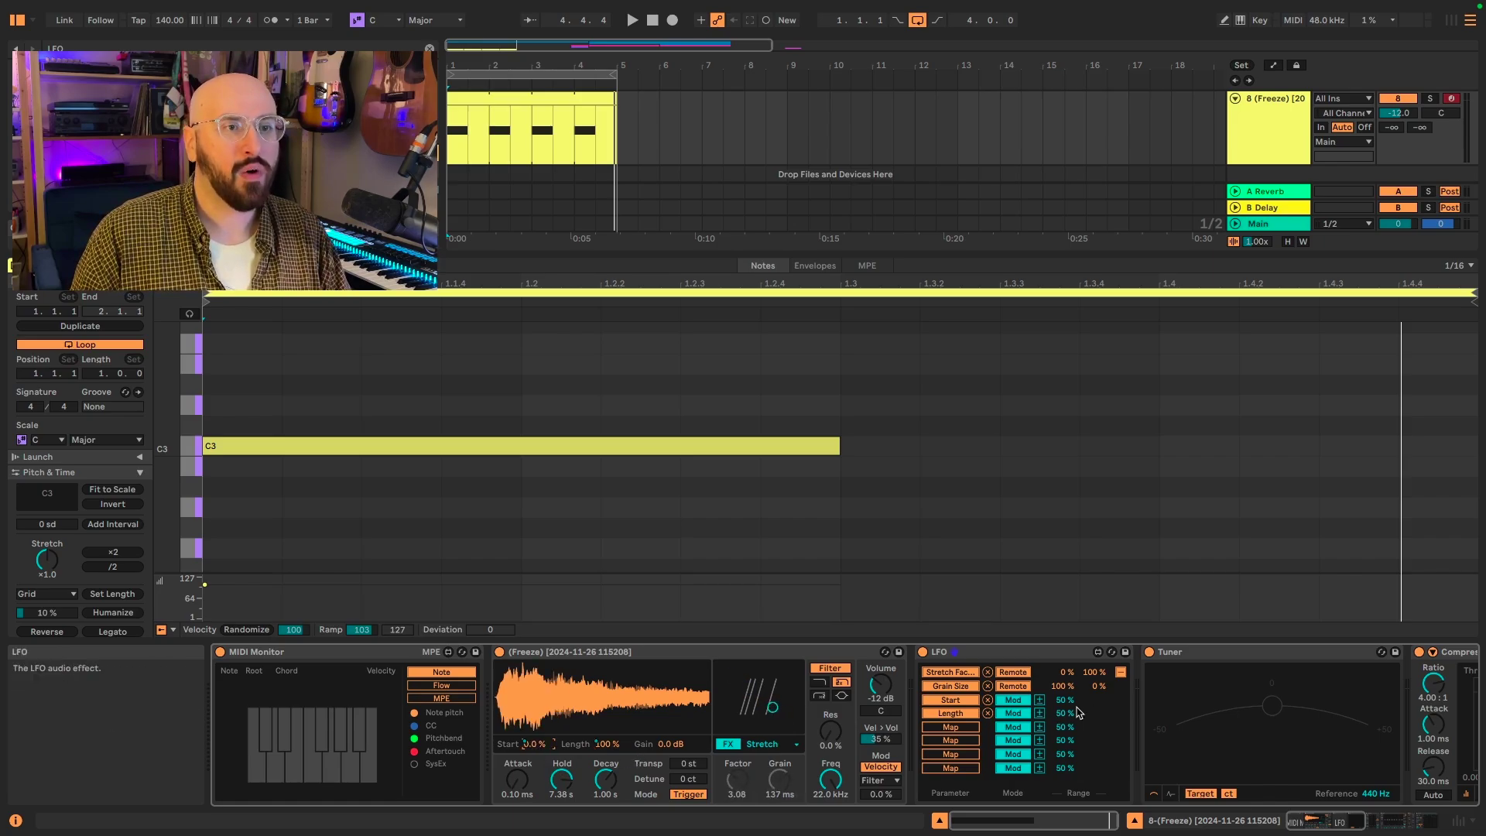
Try Remote mode on the LFO's Start and Length mappings during playback, and return both to Mod.
click(1018, 701)
click(1014, 713)
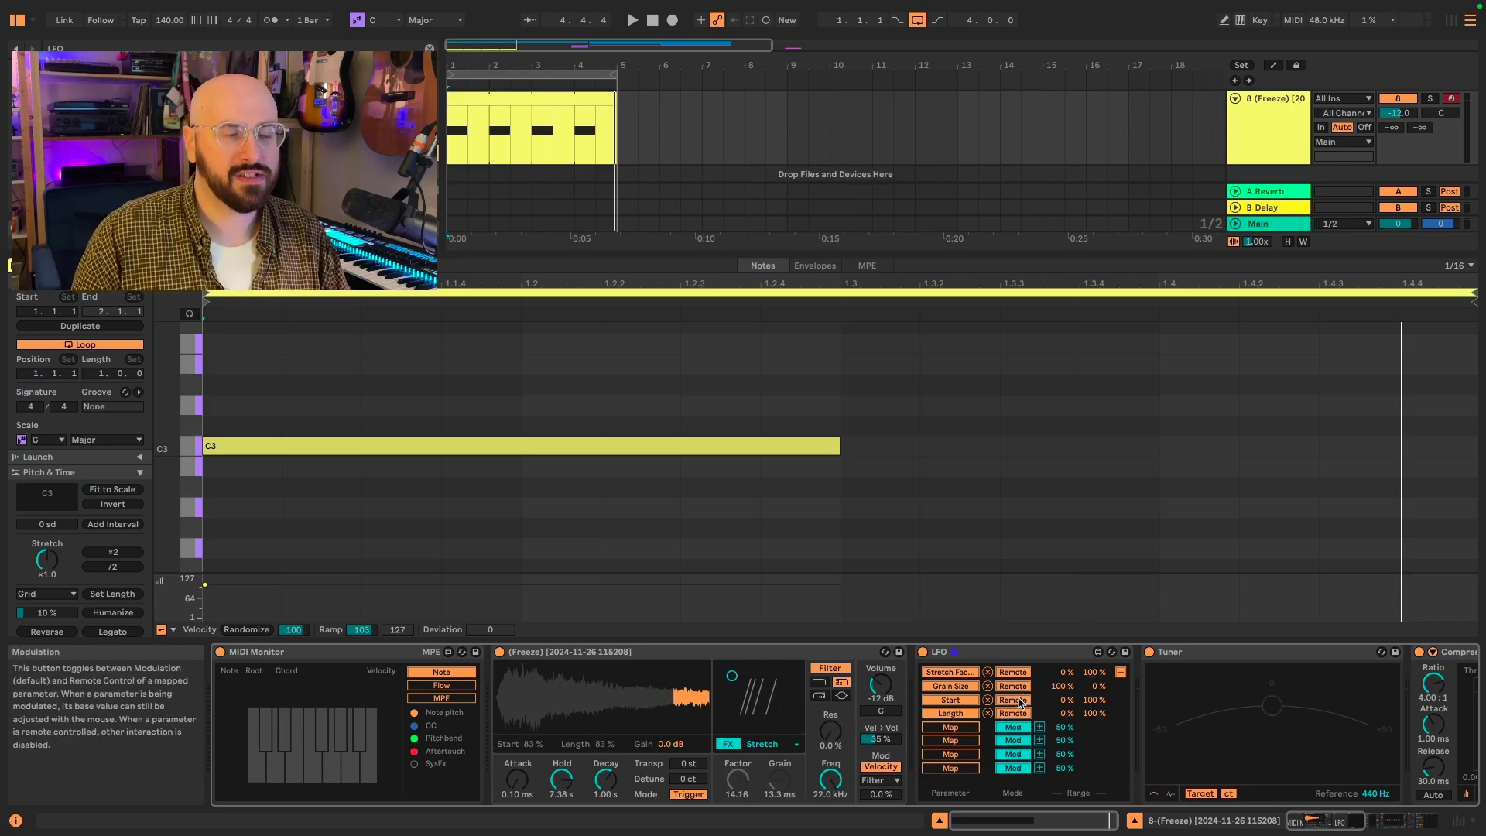
key(space)
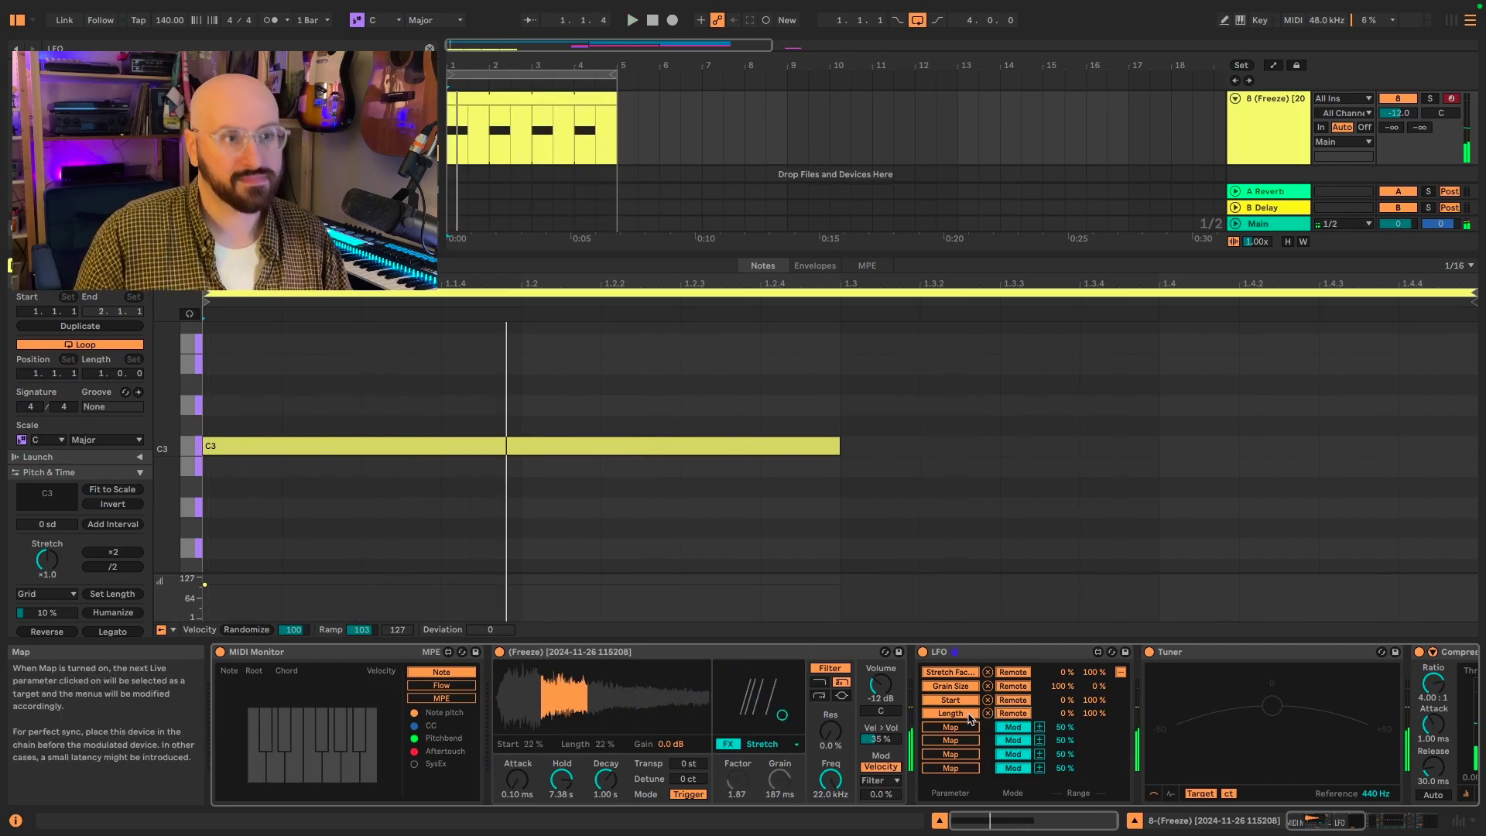
click(1013, 713)
click(1012, 699)
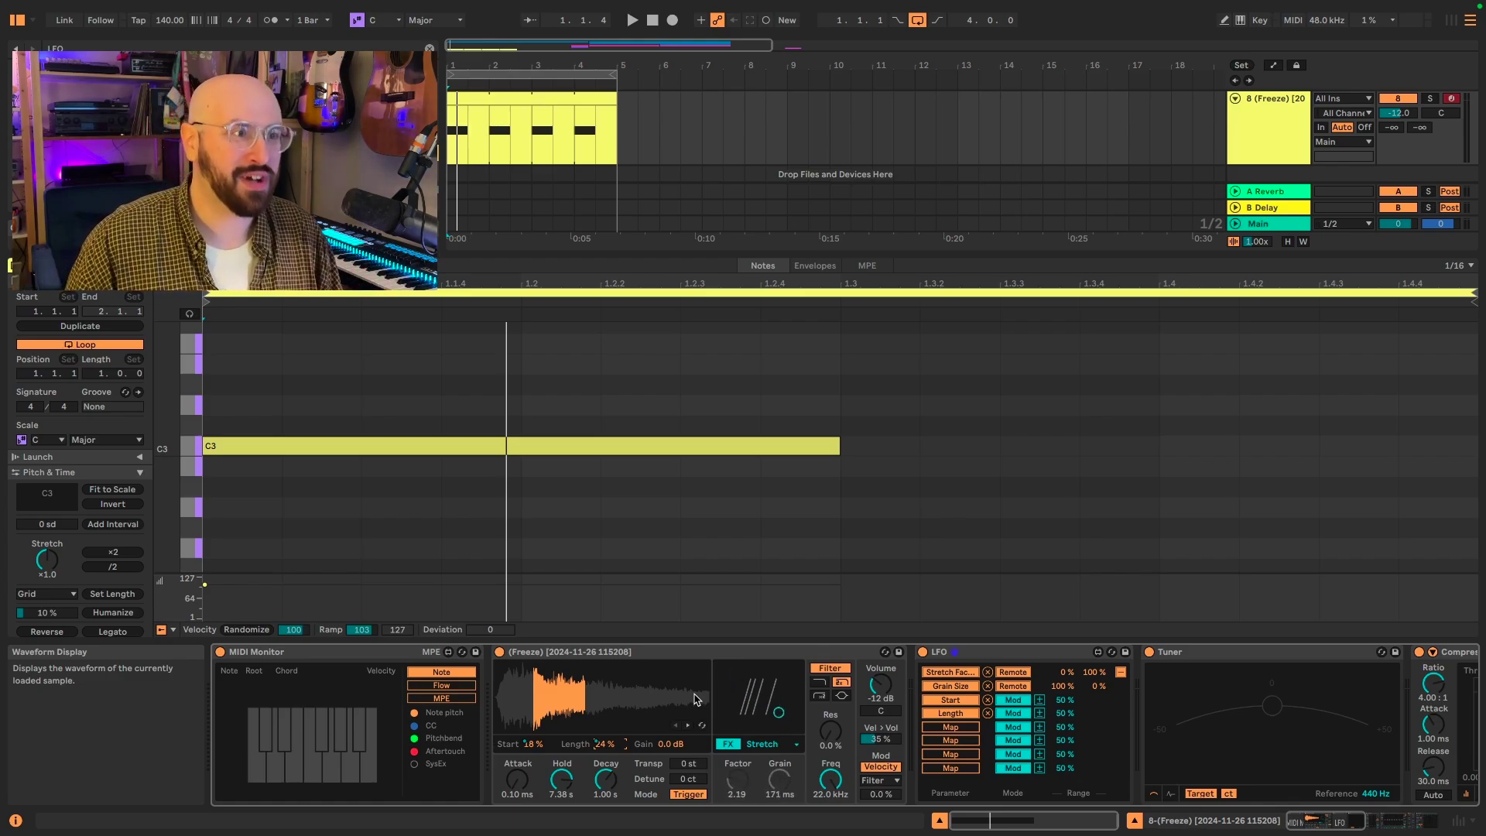
Set the LFO's Start and Length modulation amounts to 25% and the sampler's Attack to 0.29 ms, playing the clip.
key(space)
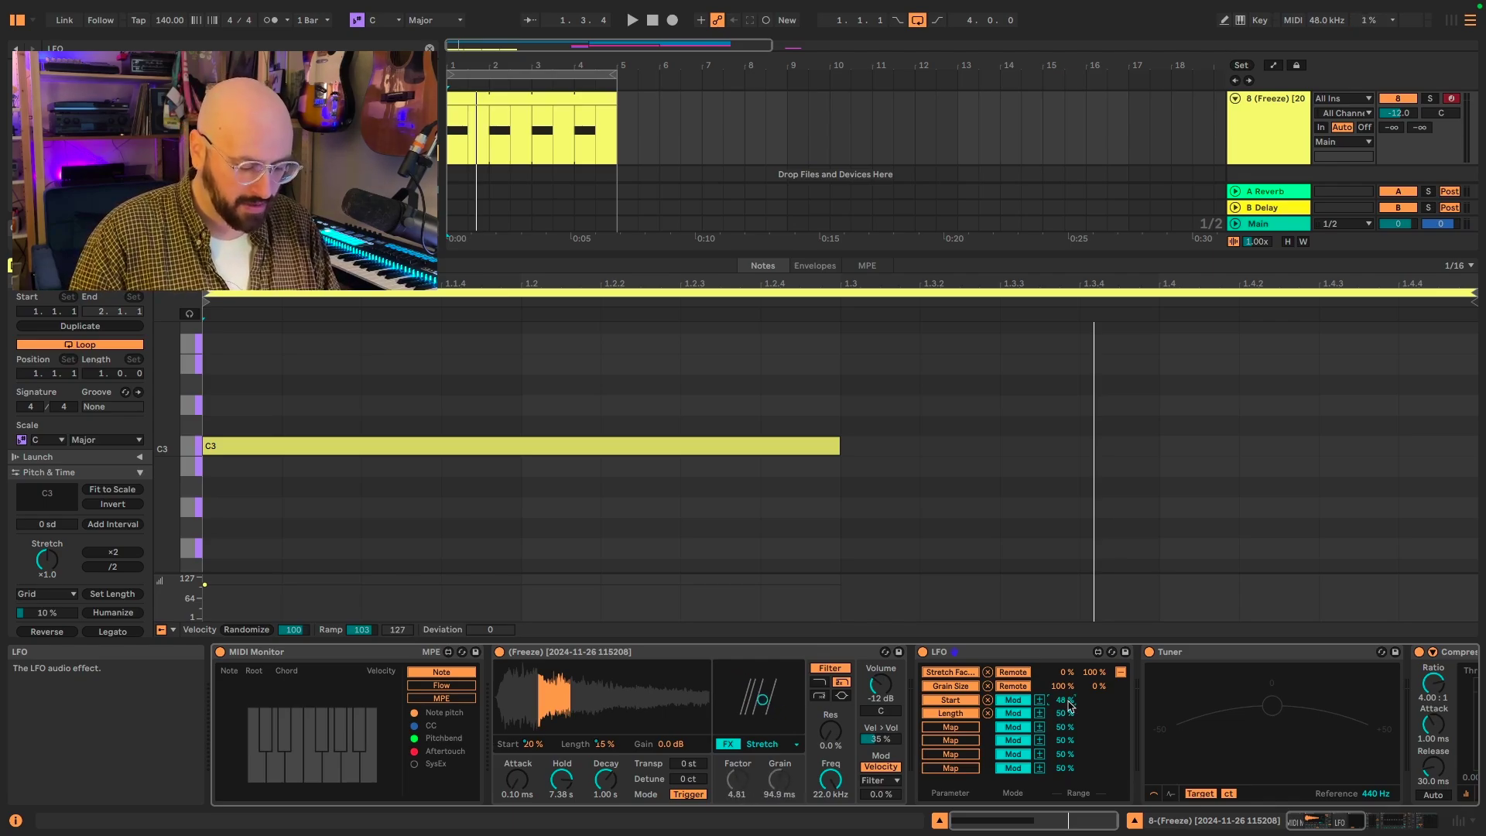
drag(1068, 704, 1066, 734)
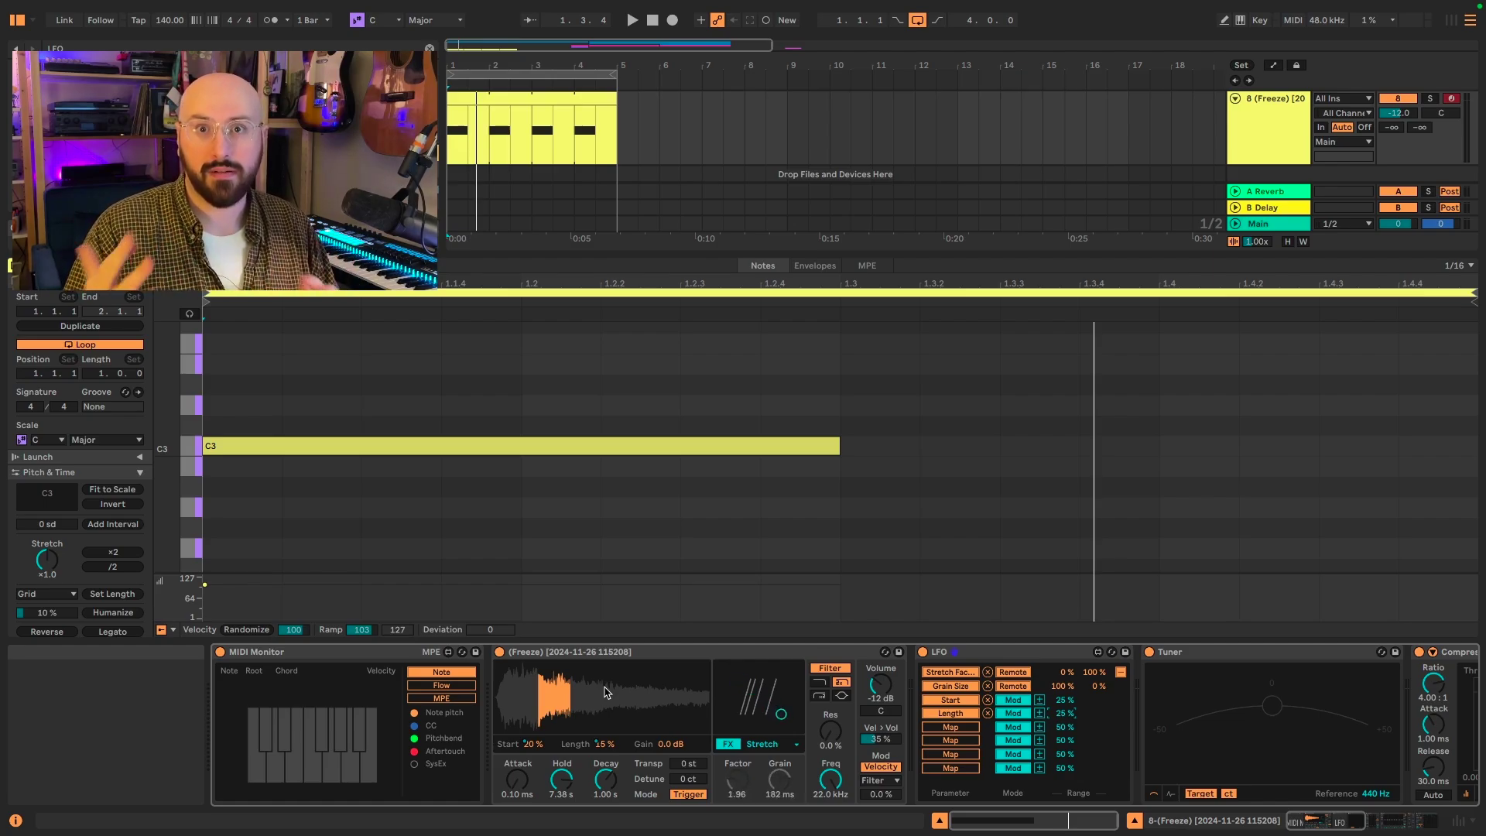
key(space)
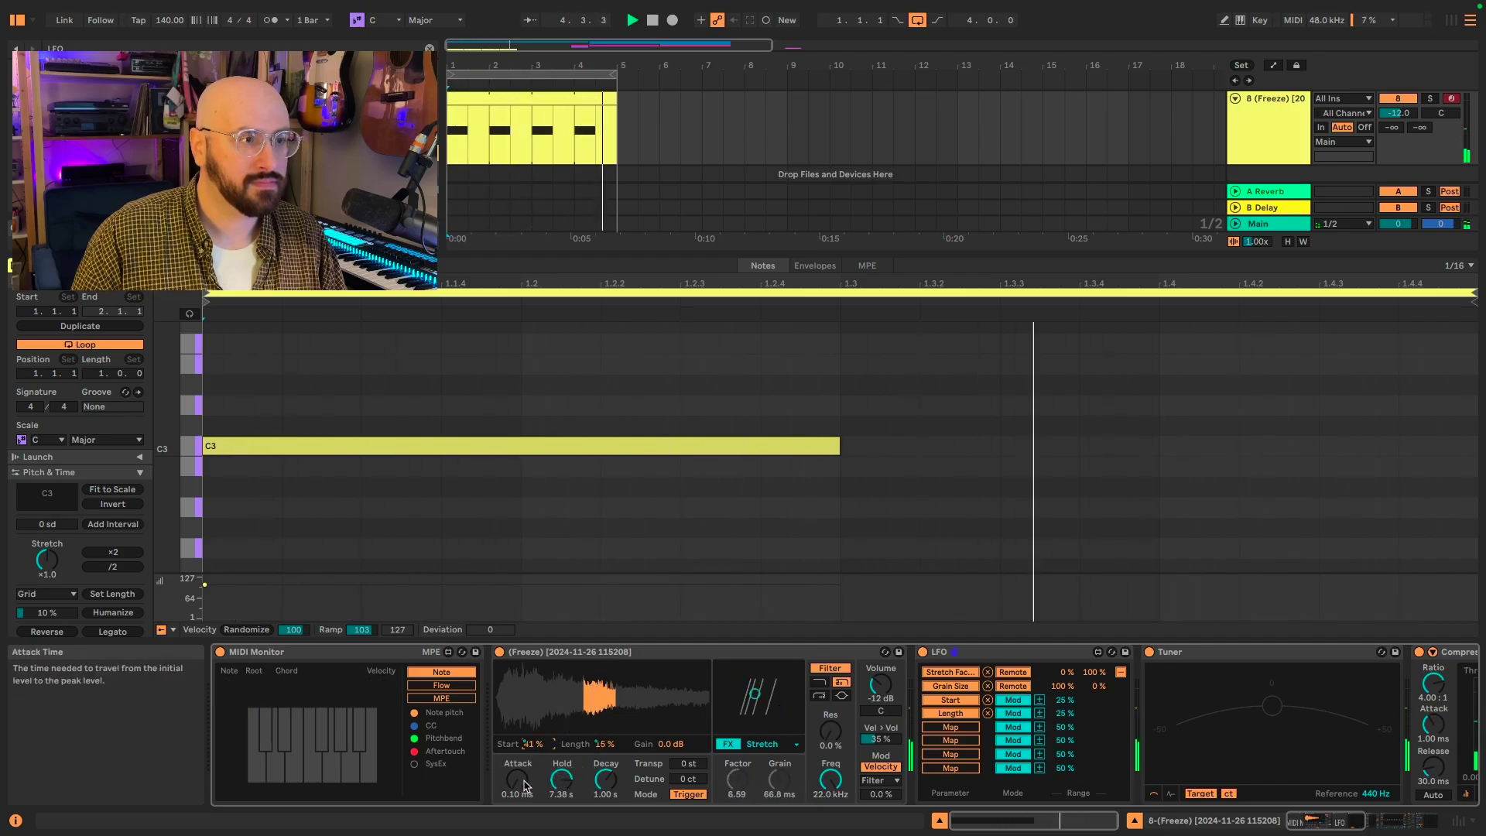
drag(517, 778, 517, 776)
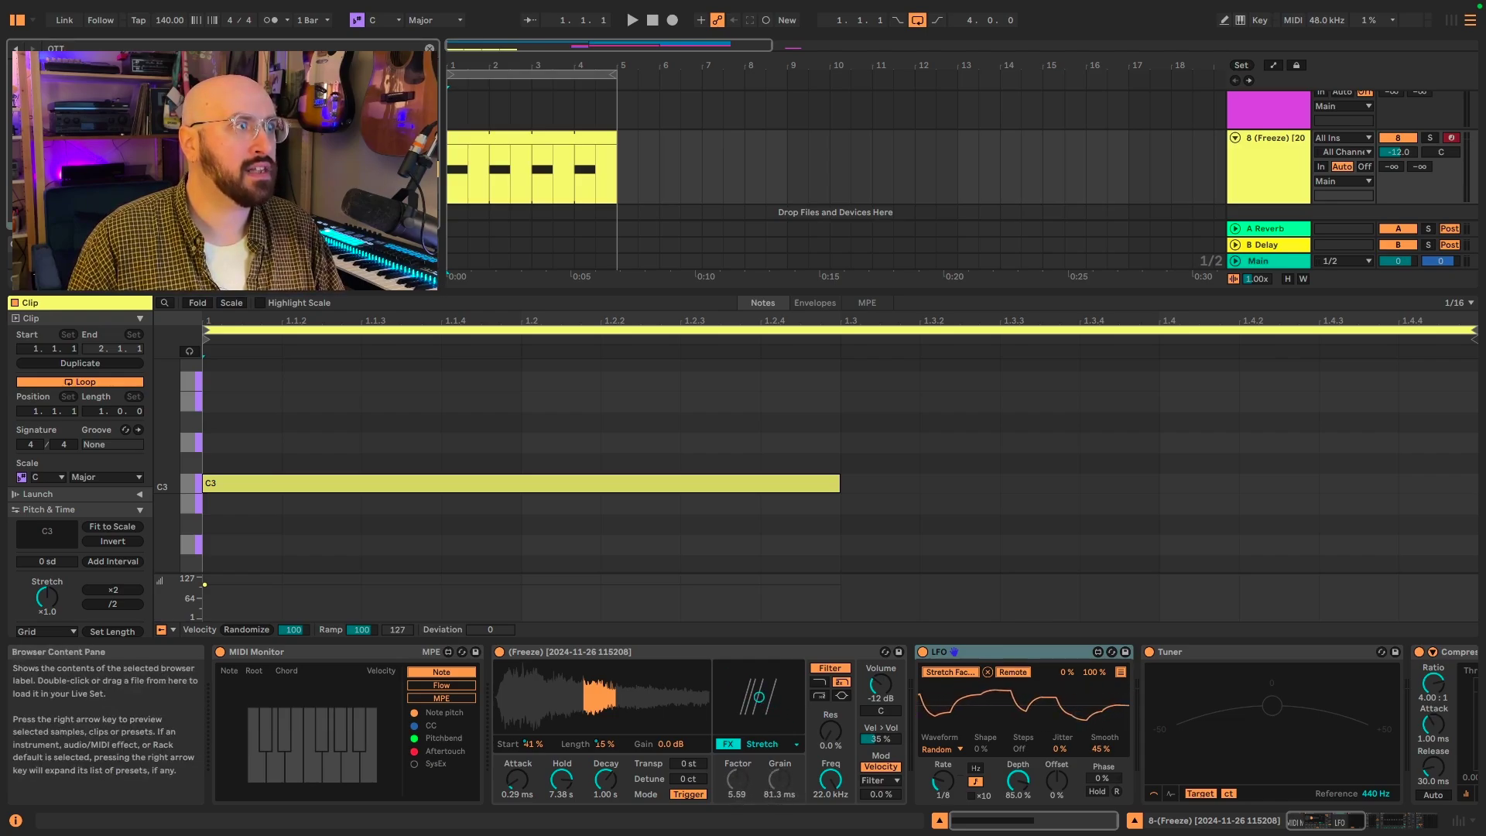
Add the OTT device after the LFO and lower its Amount to 49%.
drag(439, 253, 927, 680)
drag(1084, 727, 1163, 706)
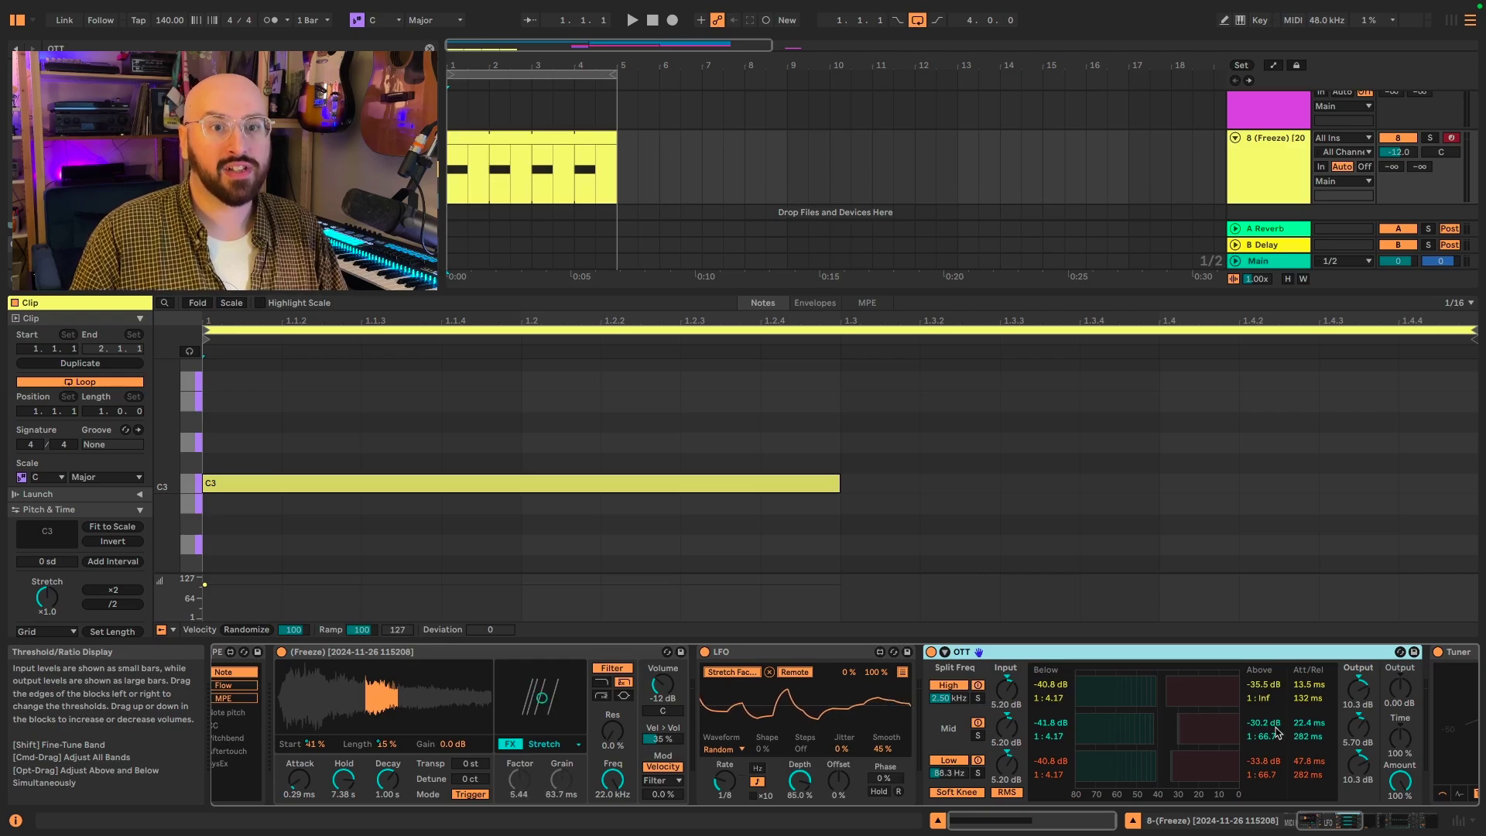
drag(1400, 781, 1400, 794)
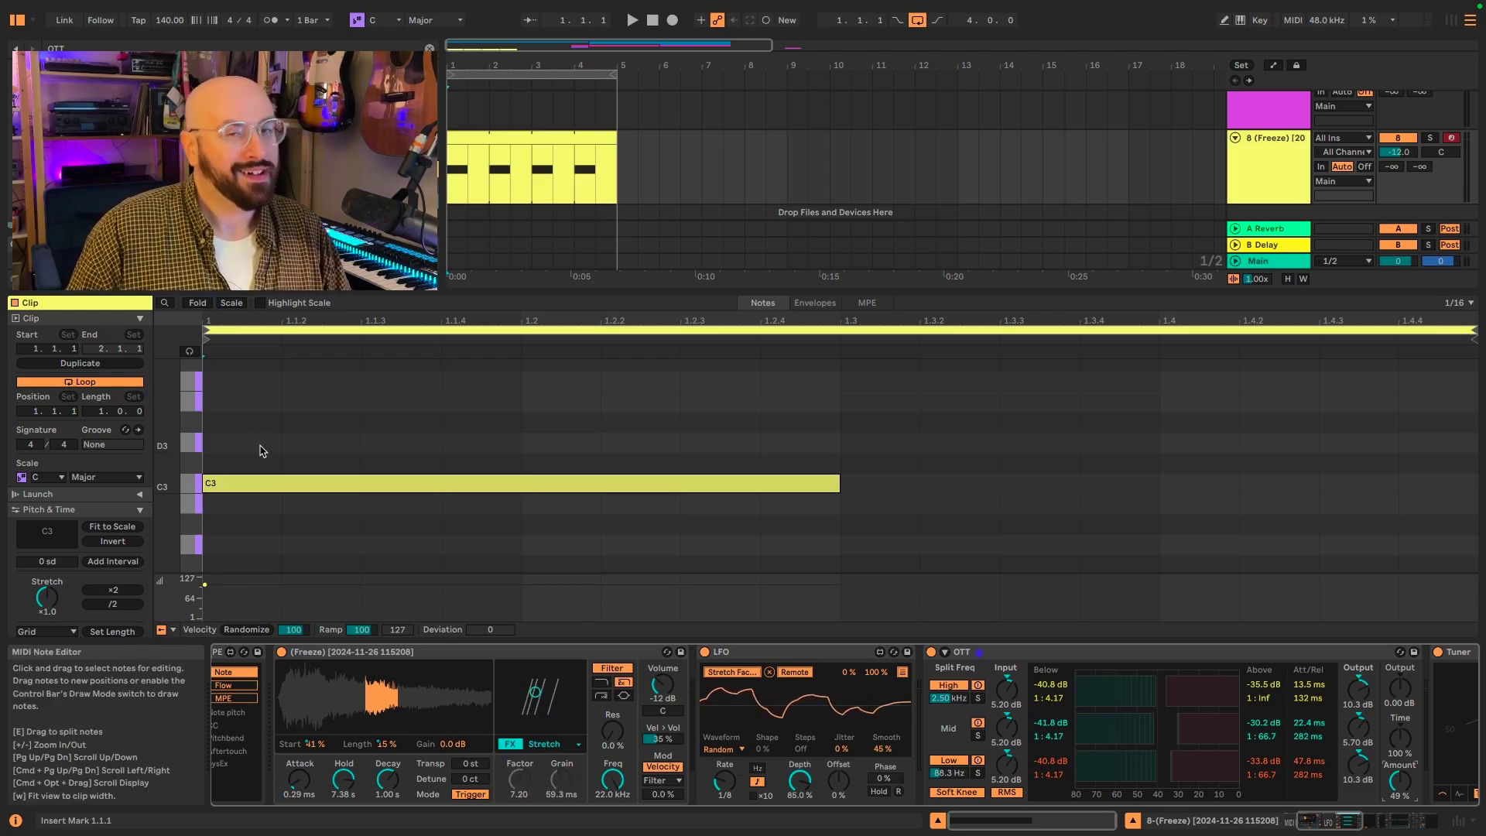
Reduce the LFO Depth to 51.9% and sweep OTT's Amount from 0% up to 94% during playback.
drag(1400, 782, 1399, 788)
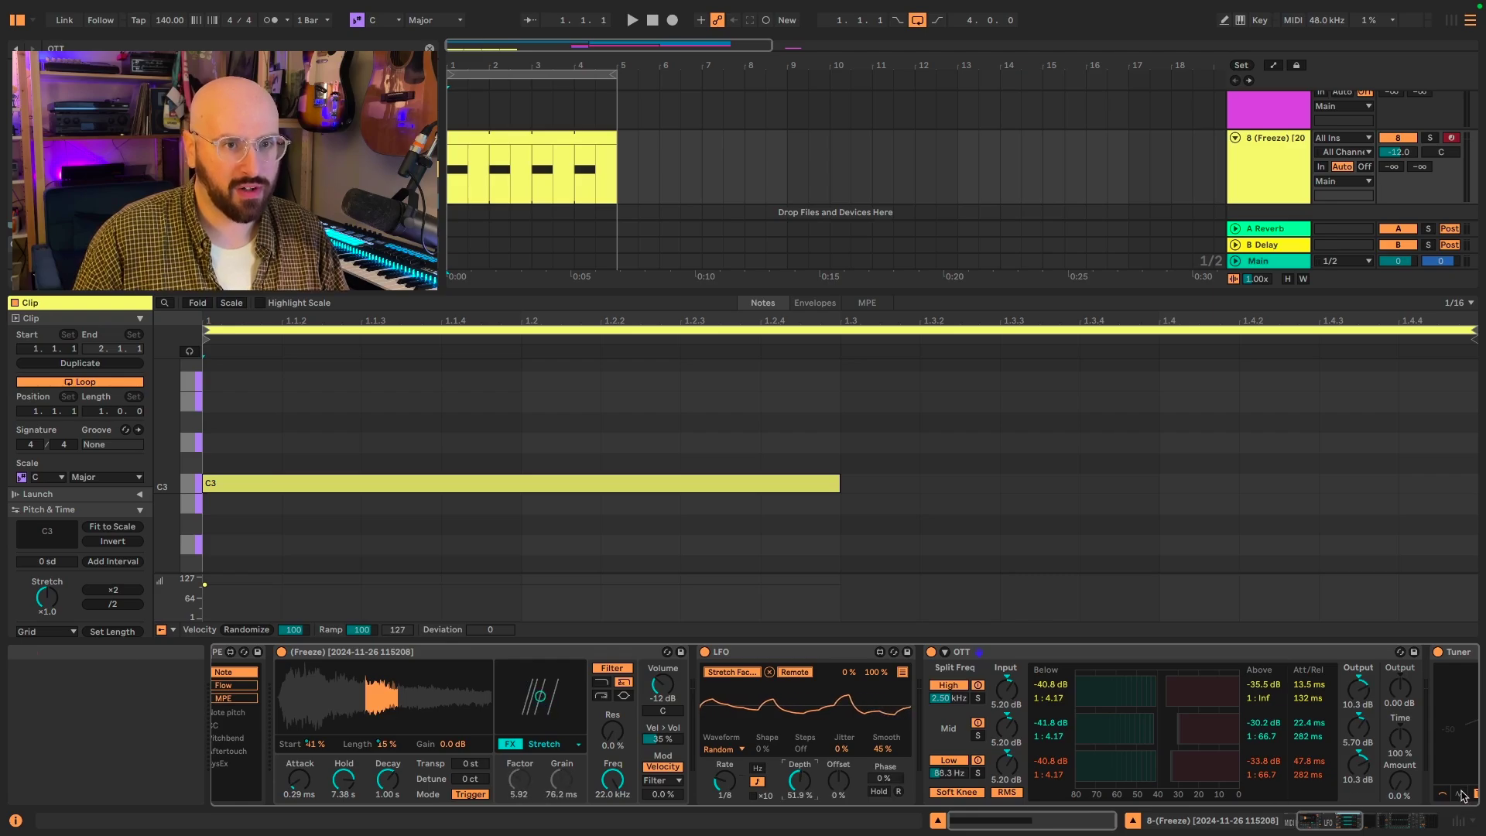
key(space)
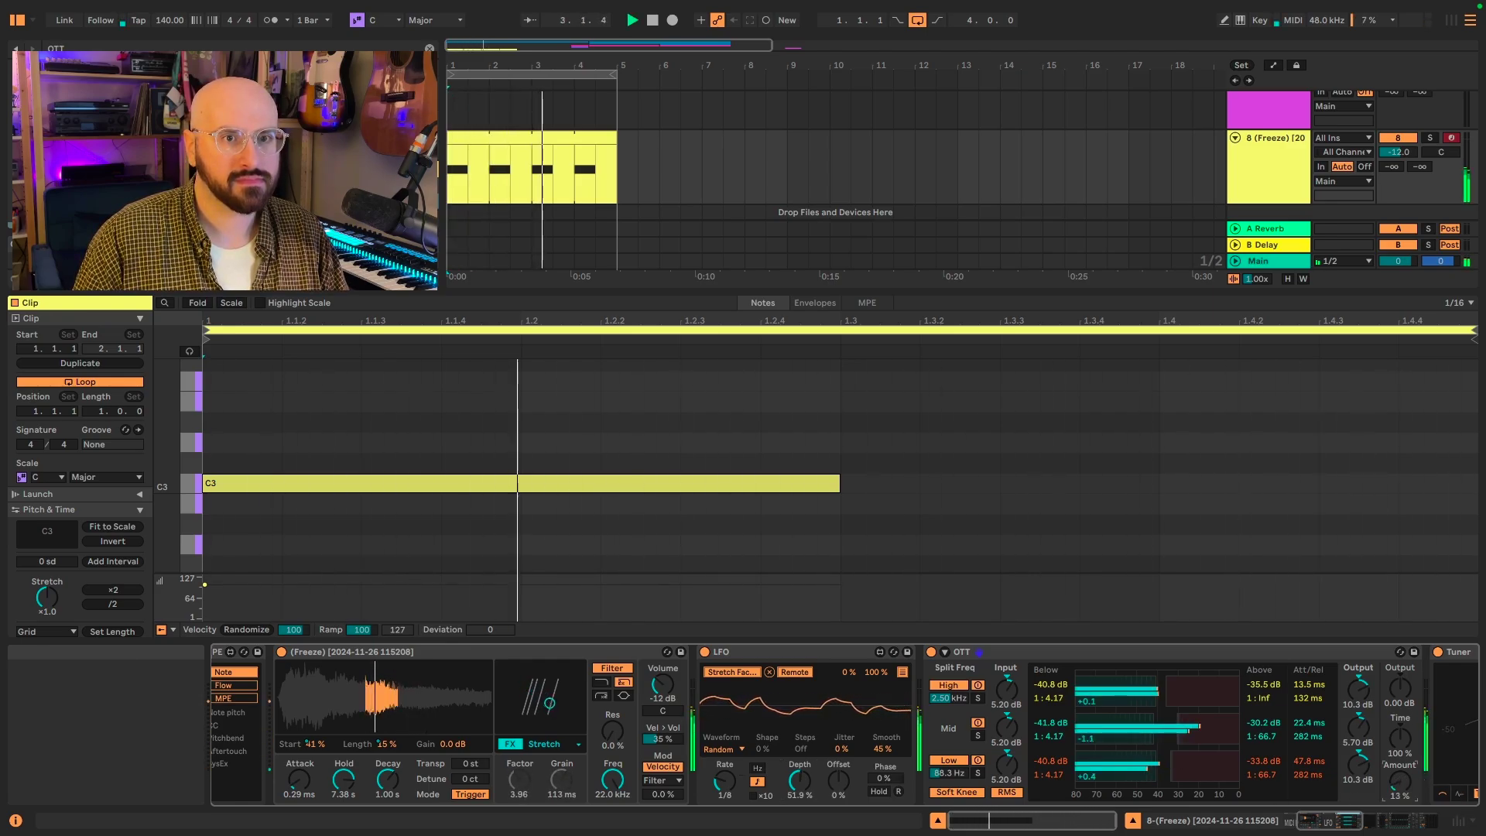
drag(1410, 788, 1410, 744)
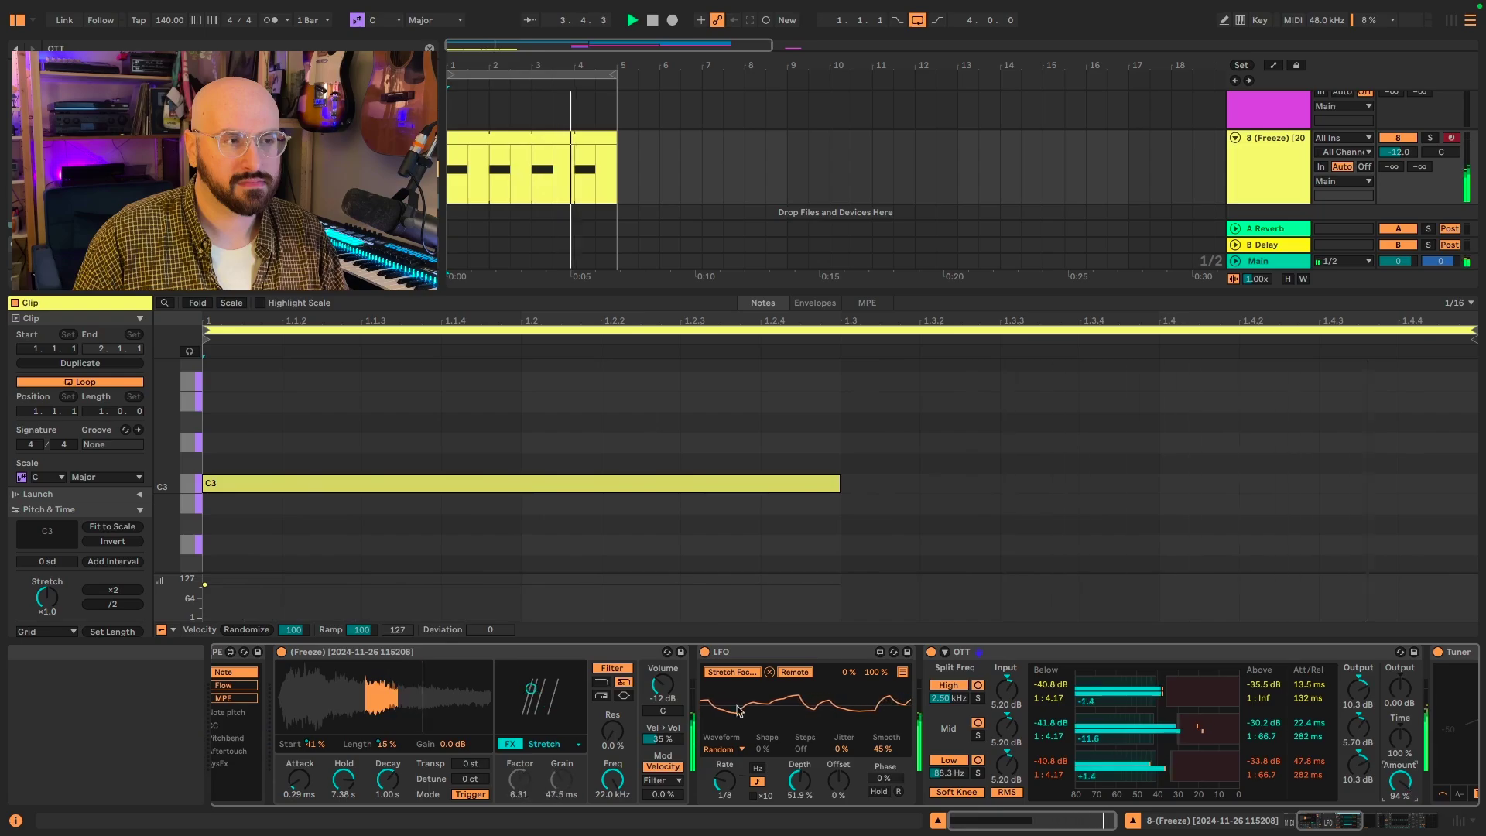
Set the sampler's Decay to 4.77 s, the sample Length to 28% and the Start to 16%.
drag(387, 780, 388, 766)
click(300, 783)
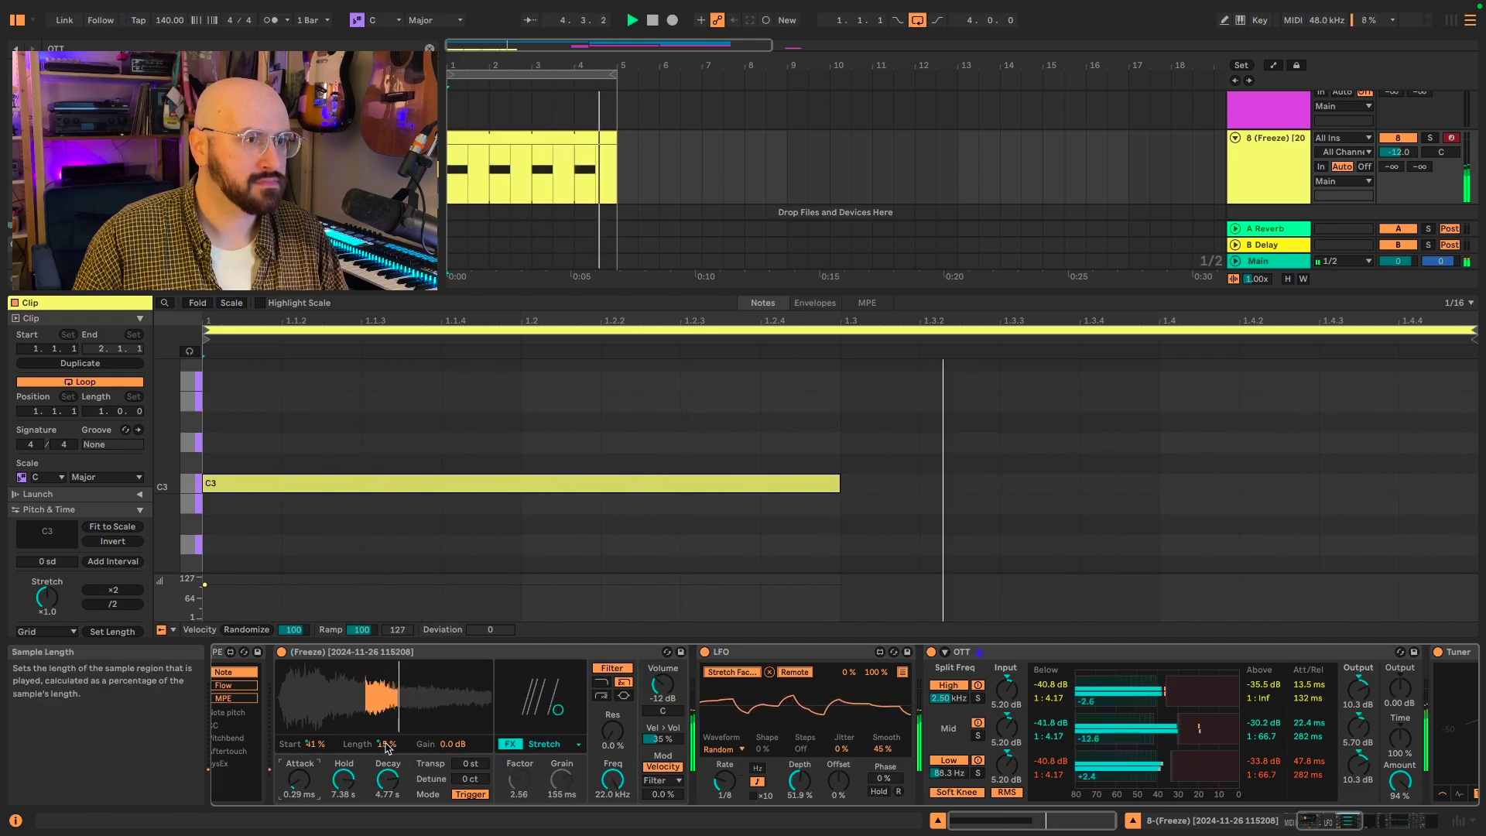
mouse_move(389, 747)
mouse_down()
mouse_move(313, 749)
mouse_move(313, 761)
mouse_up()
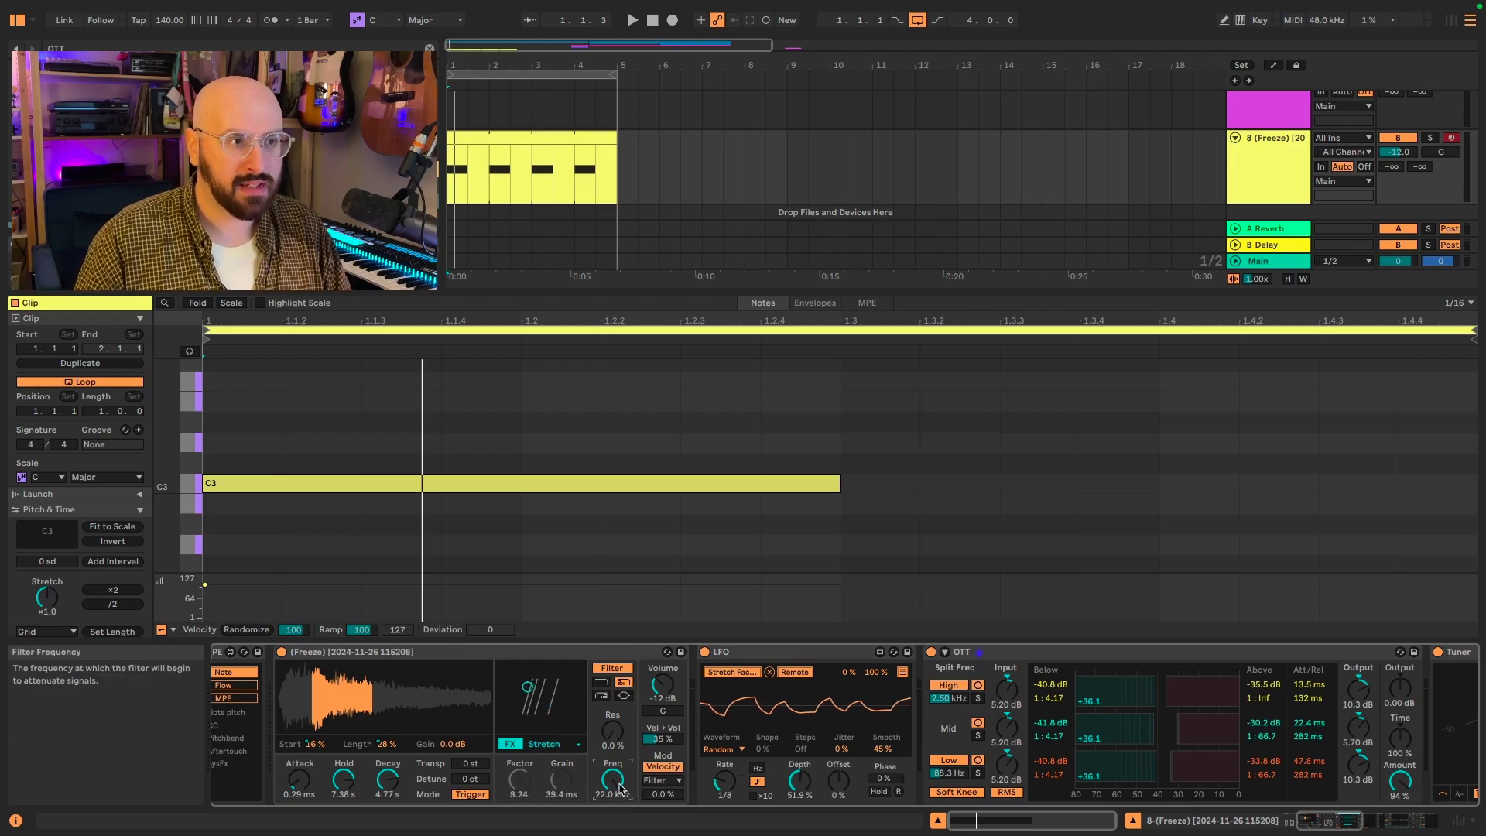
Try the sampler's filter during playback with Freq at 1.11 kHz, Res at 36%, and Freq raised to 4.12 kHz.
key(space)
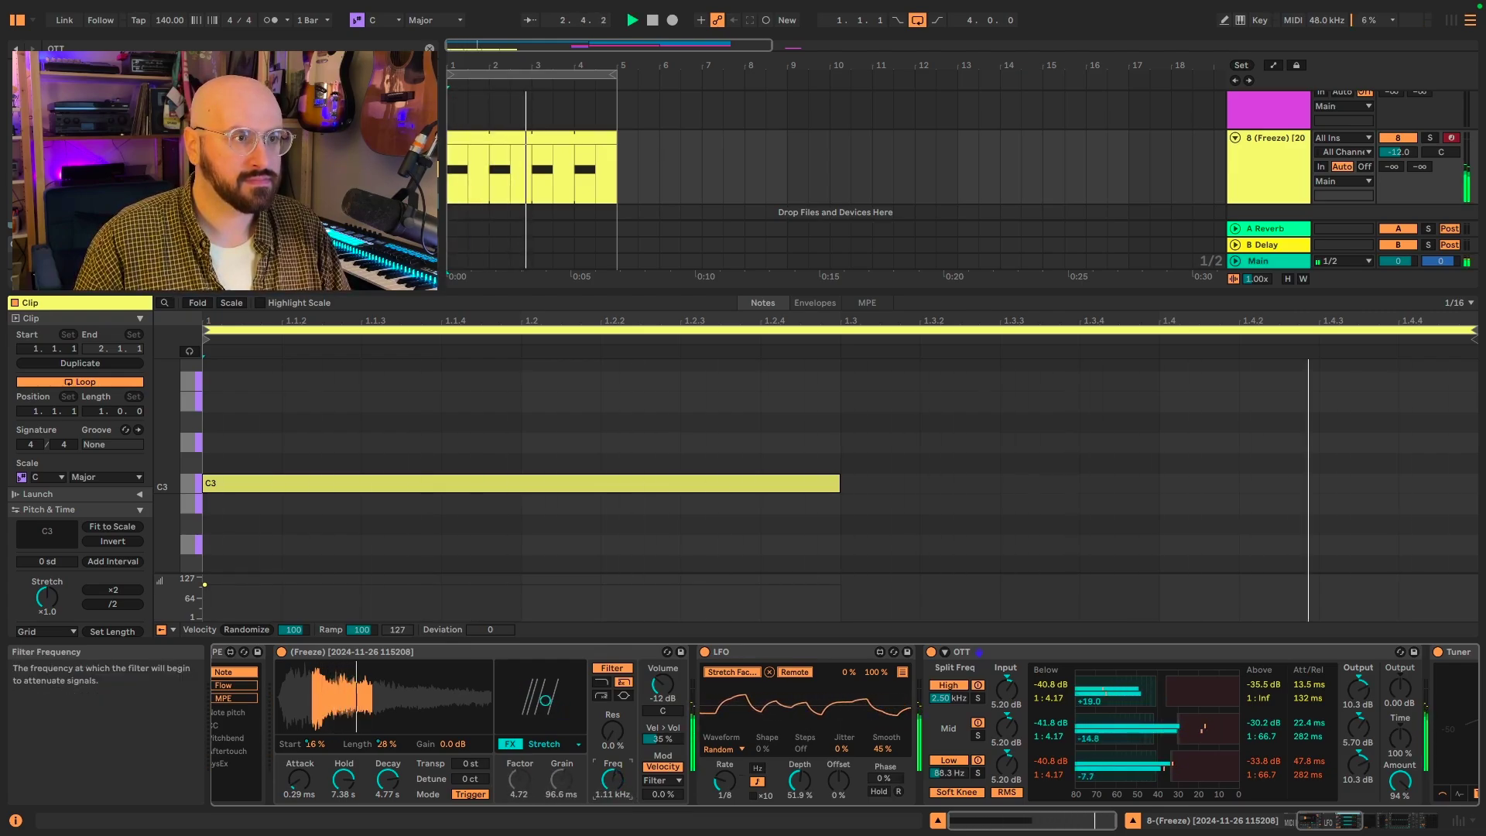
drag(612, 730, 612, 706)
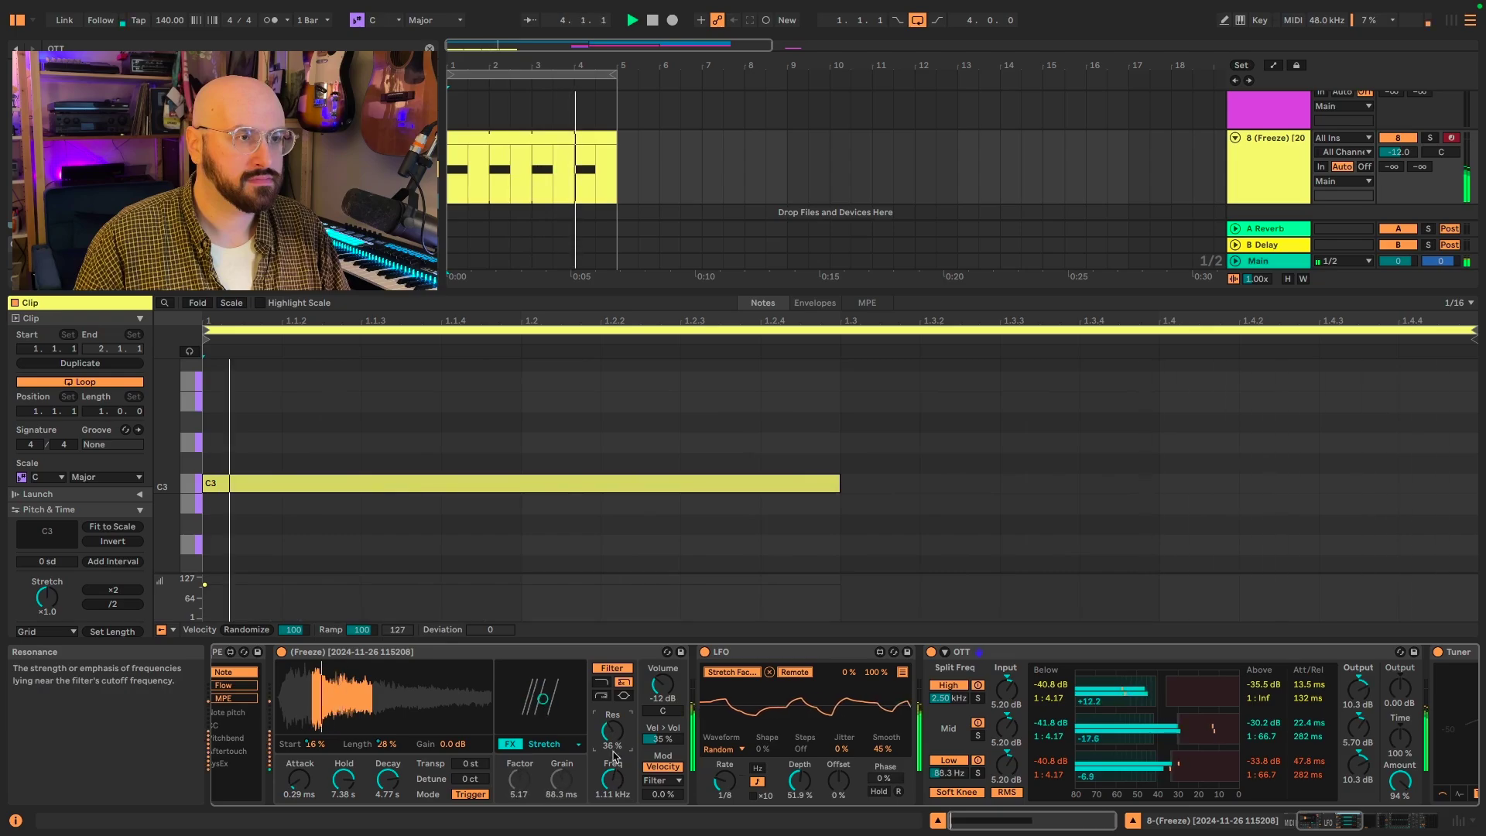
mouse_move(612, 777)
mouse_down()
mouse_move(612, 754)
mouse_move(612, 801)
mouse_move(612, 758)
mouse_up()
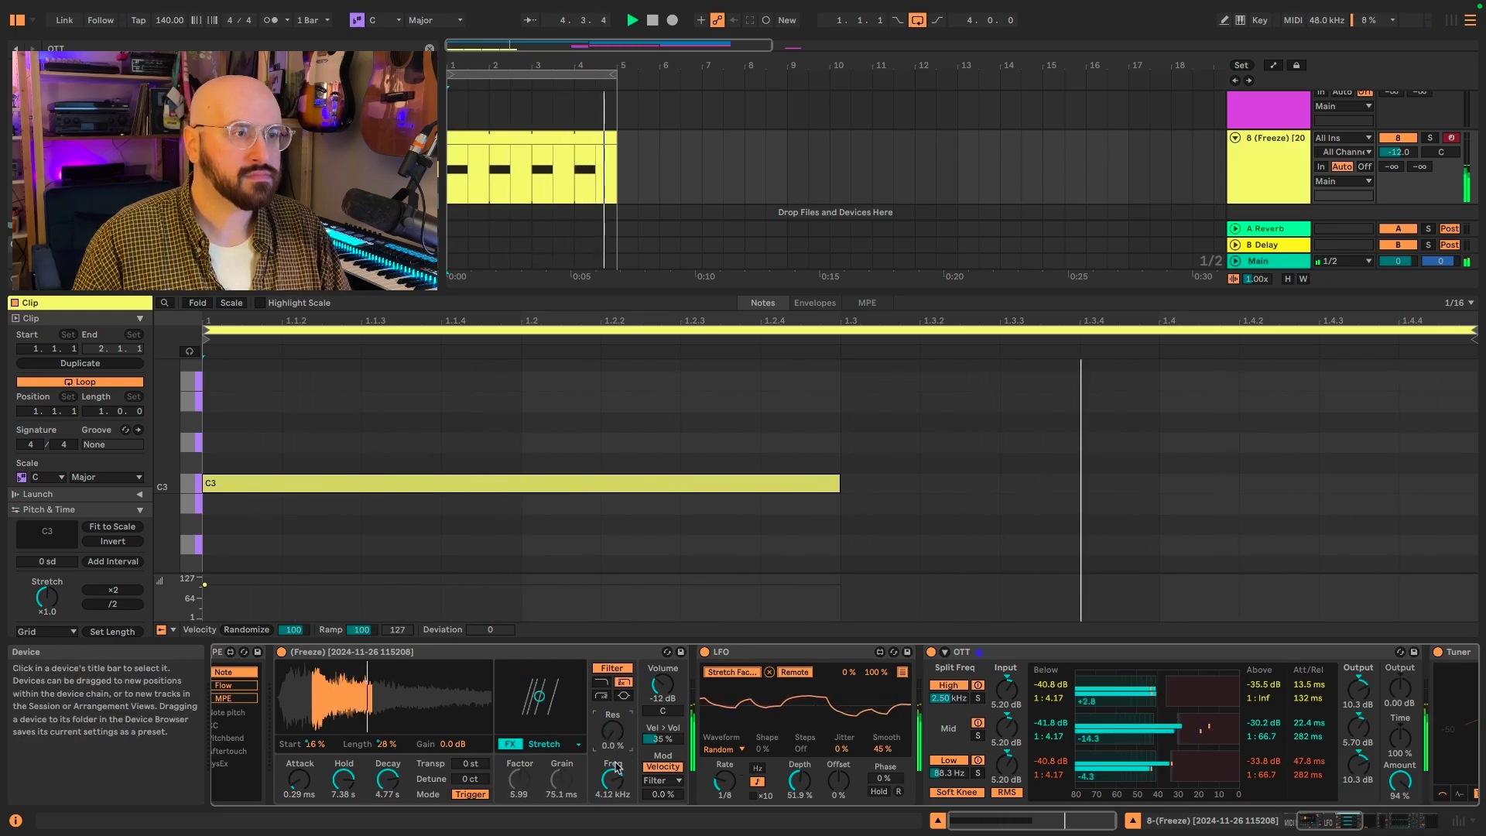
key(space)
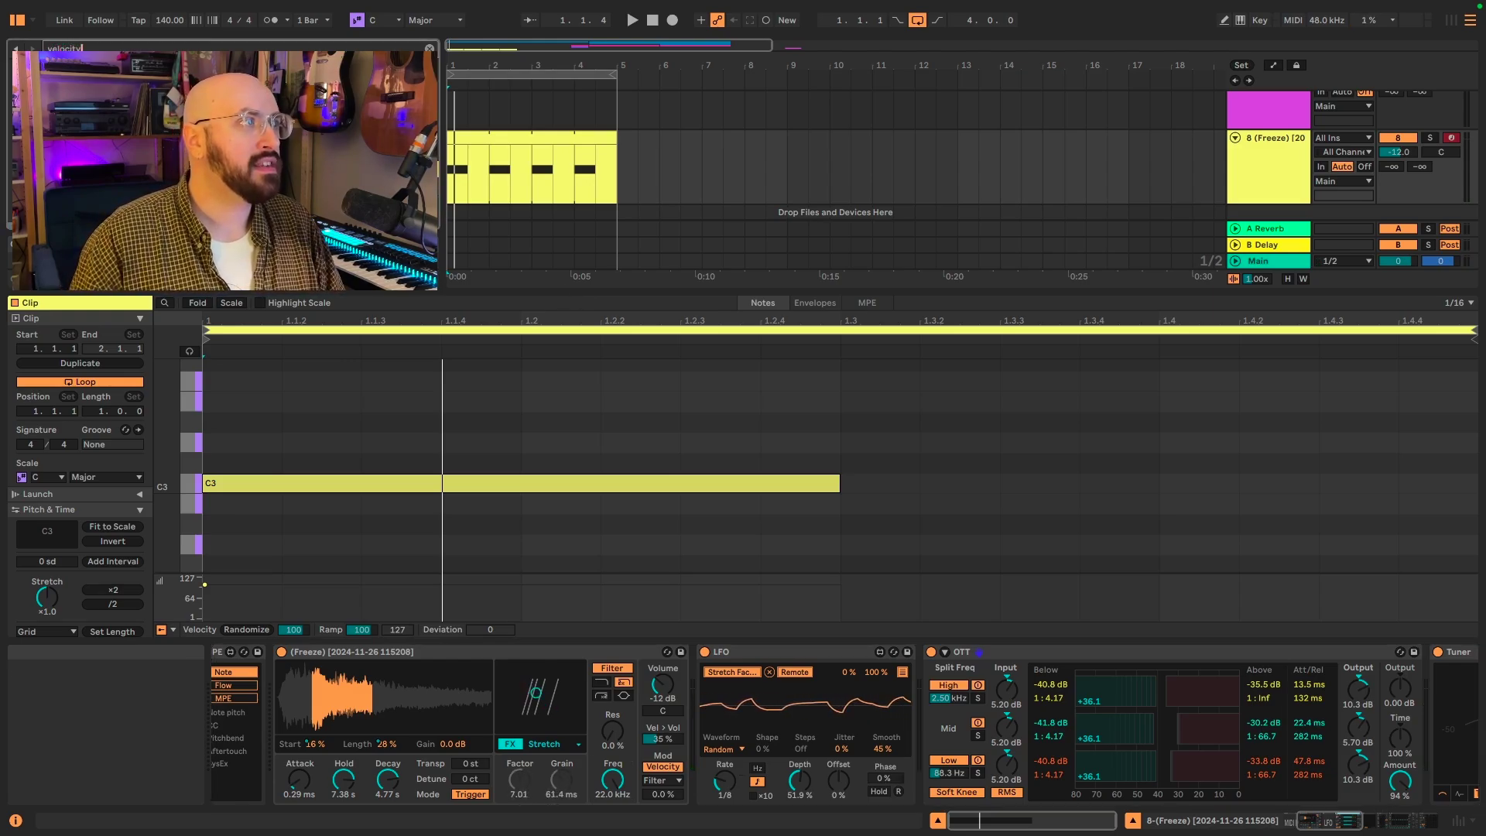
Add a Velocity device before the sampler with Random at 60, and set the sampler's filter Res to 46% and Freq to 3.91 kHz.
drag(348, 93, 283, 692)
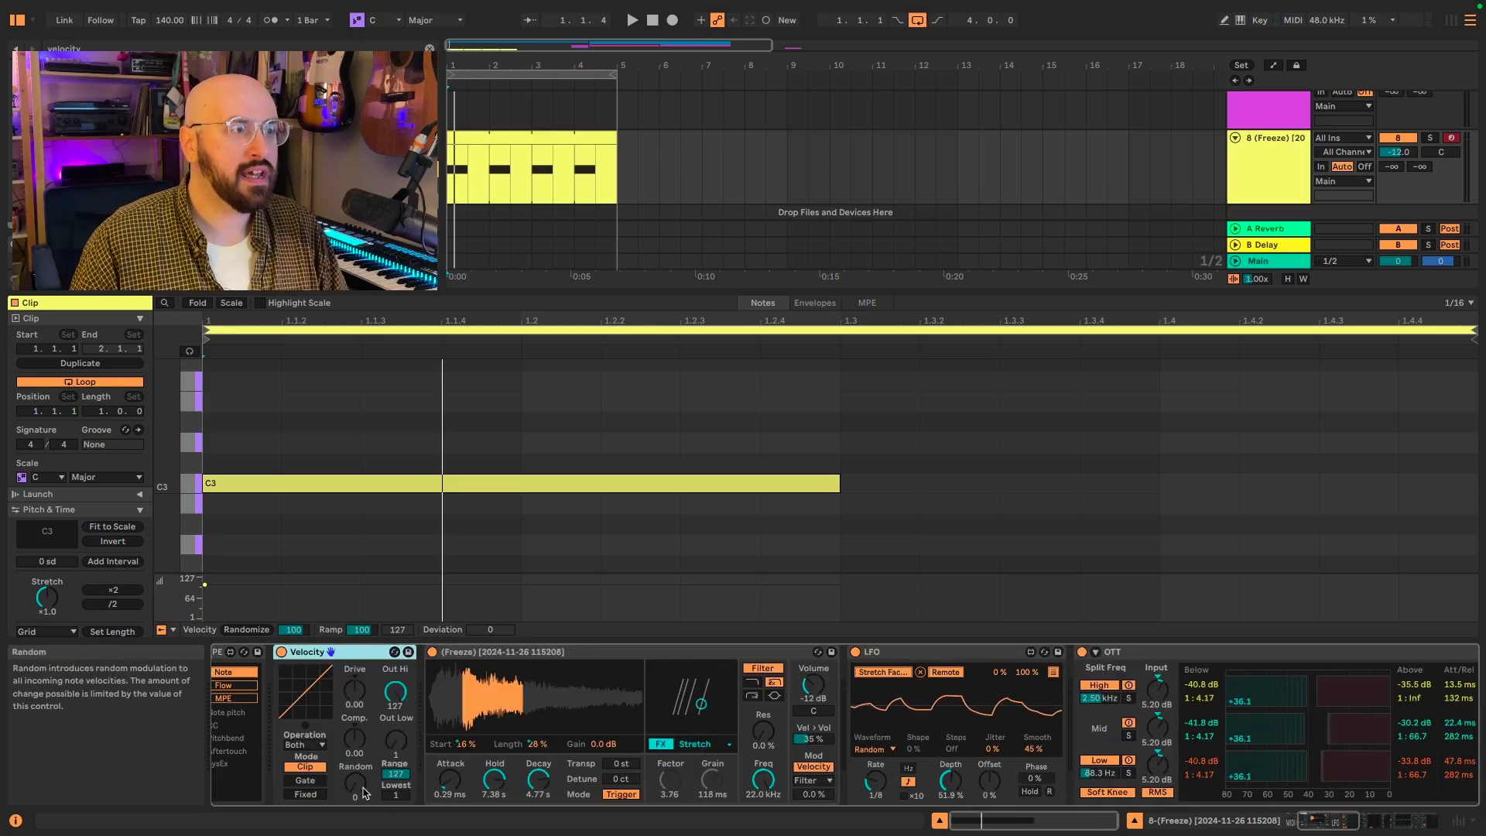
drag(354, 783, 355, 743)
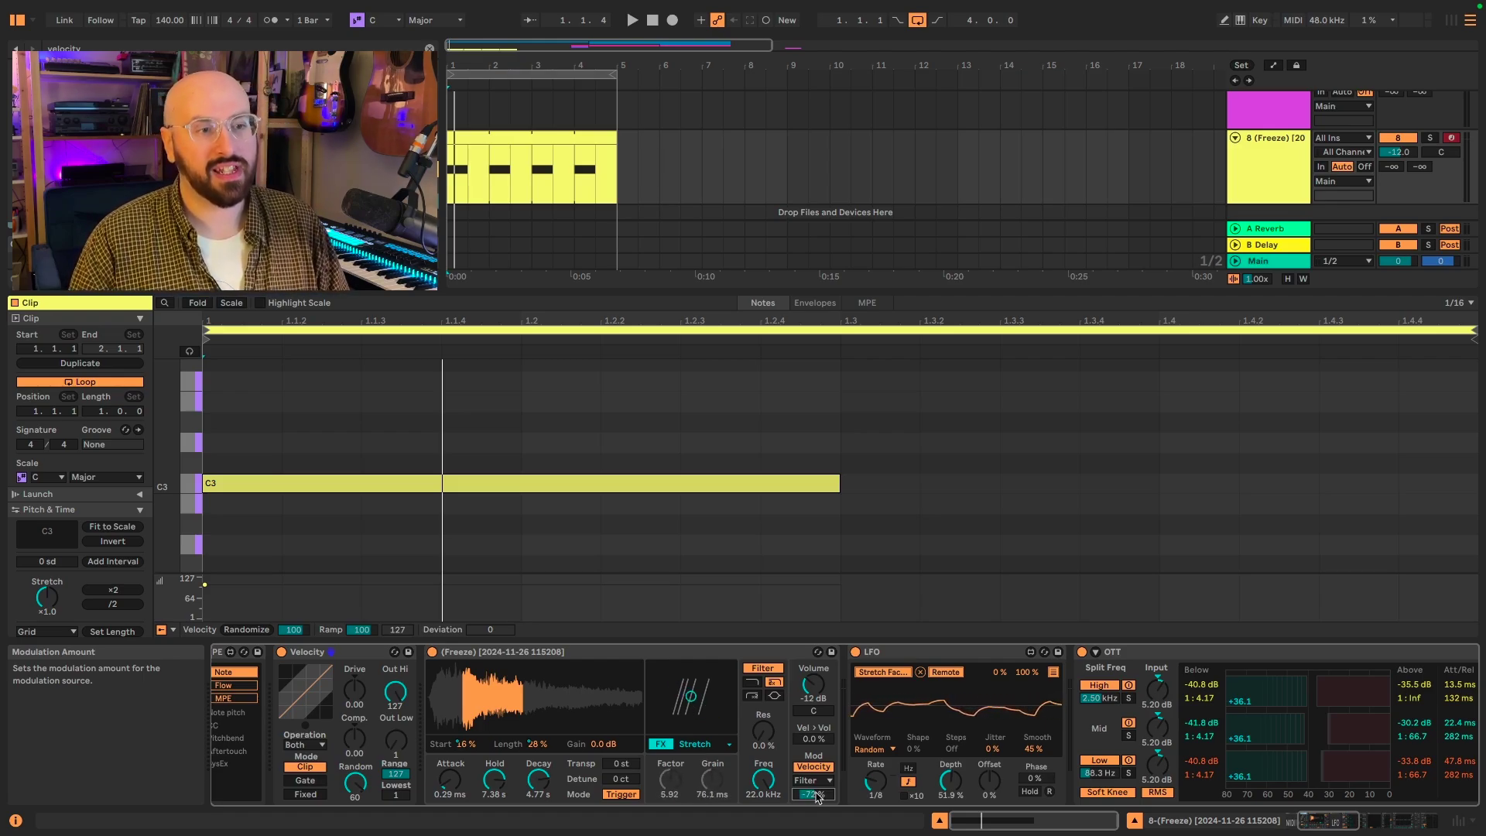
drag(763, 731, 763, 716)
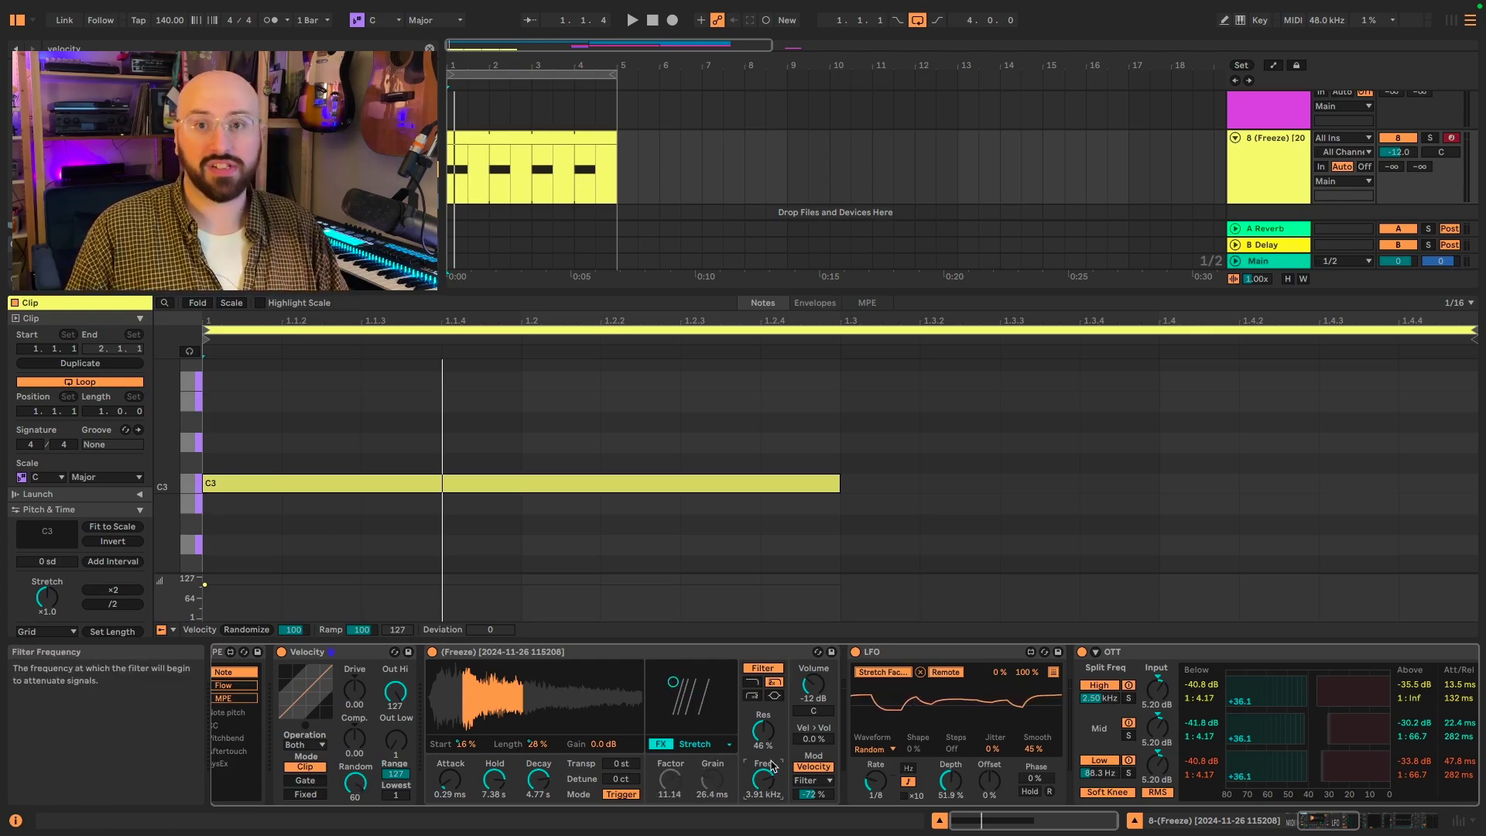
Play through the four-bar MIDI clip starting at bar 1 with the C3, A2, G2 and A#2 notes.
key(space)
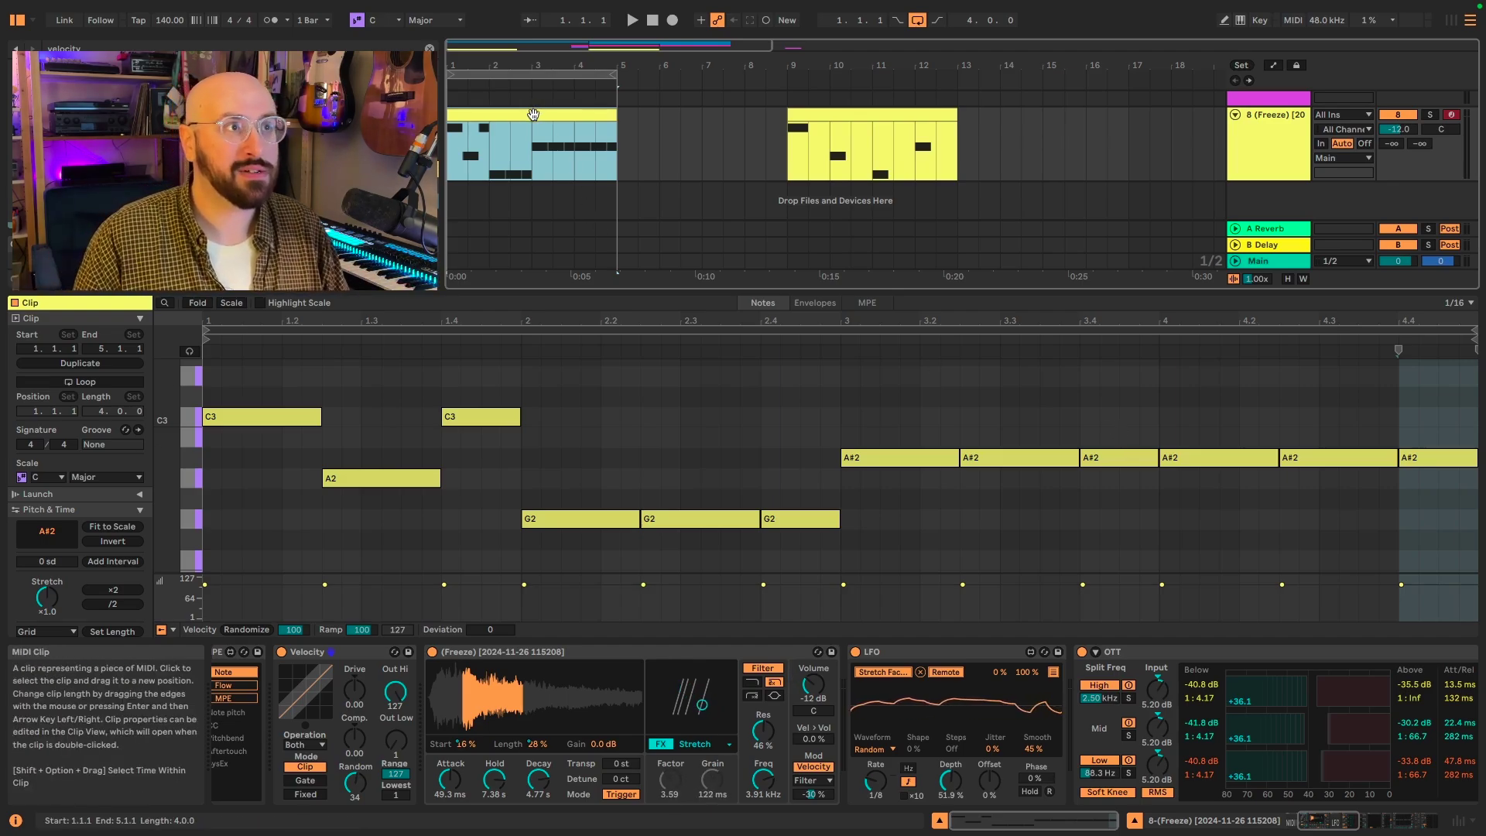
key(space)
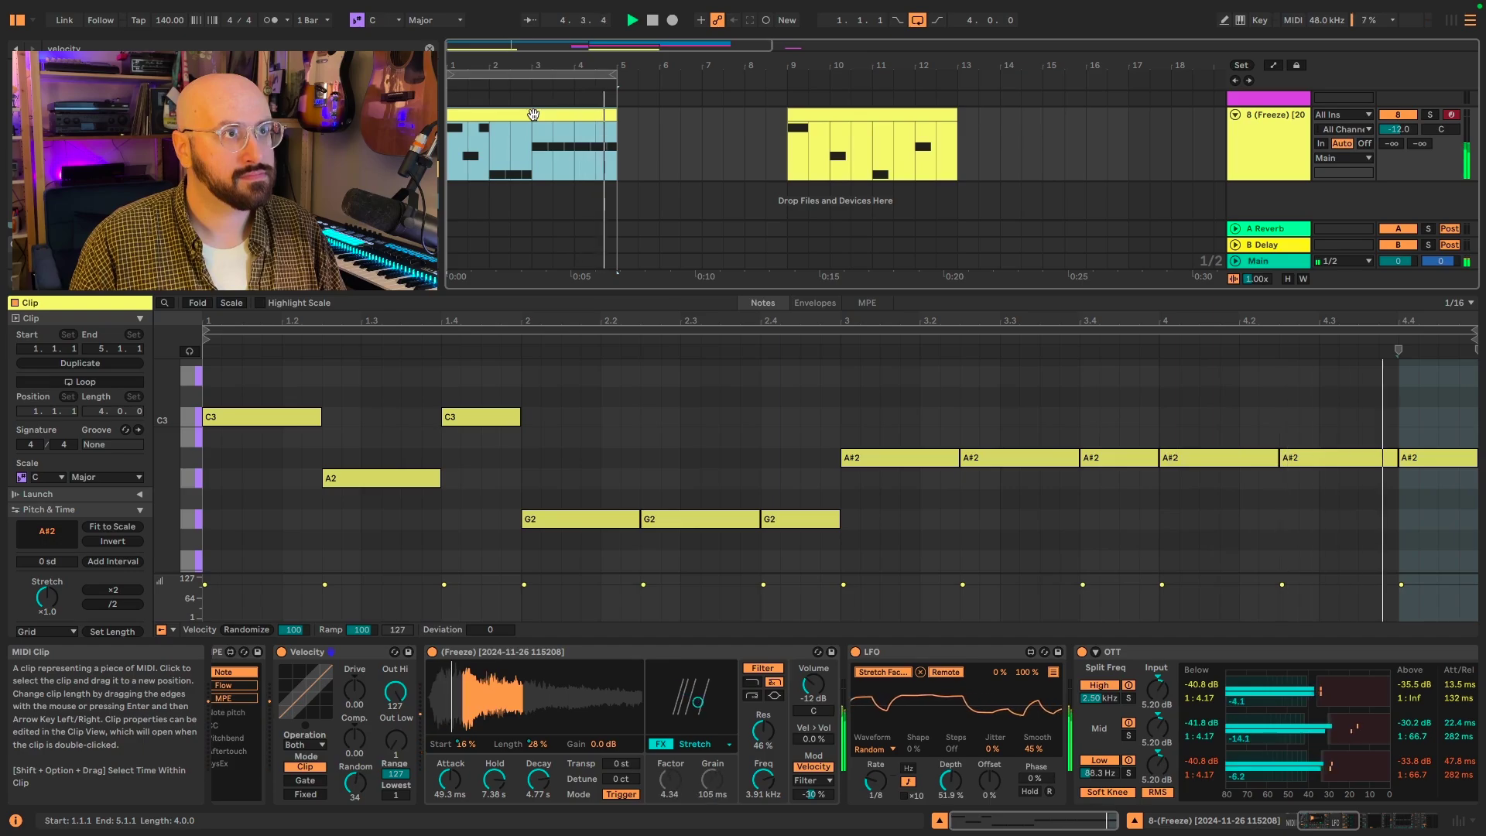
key(space)
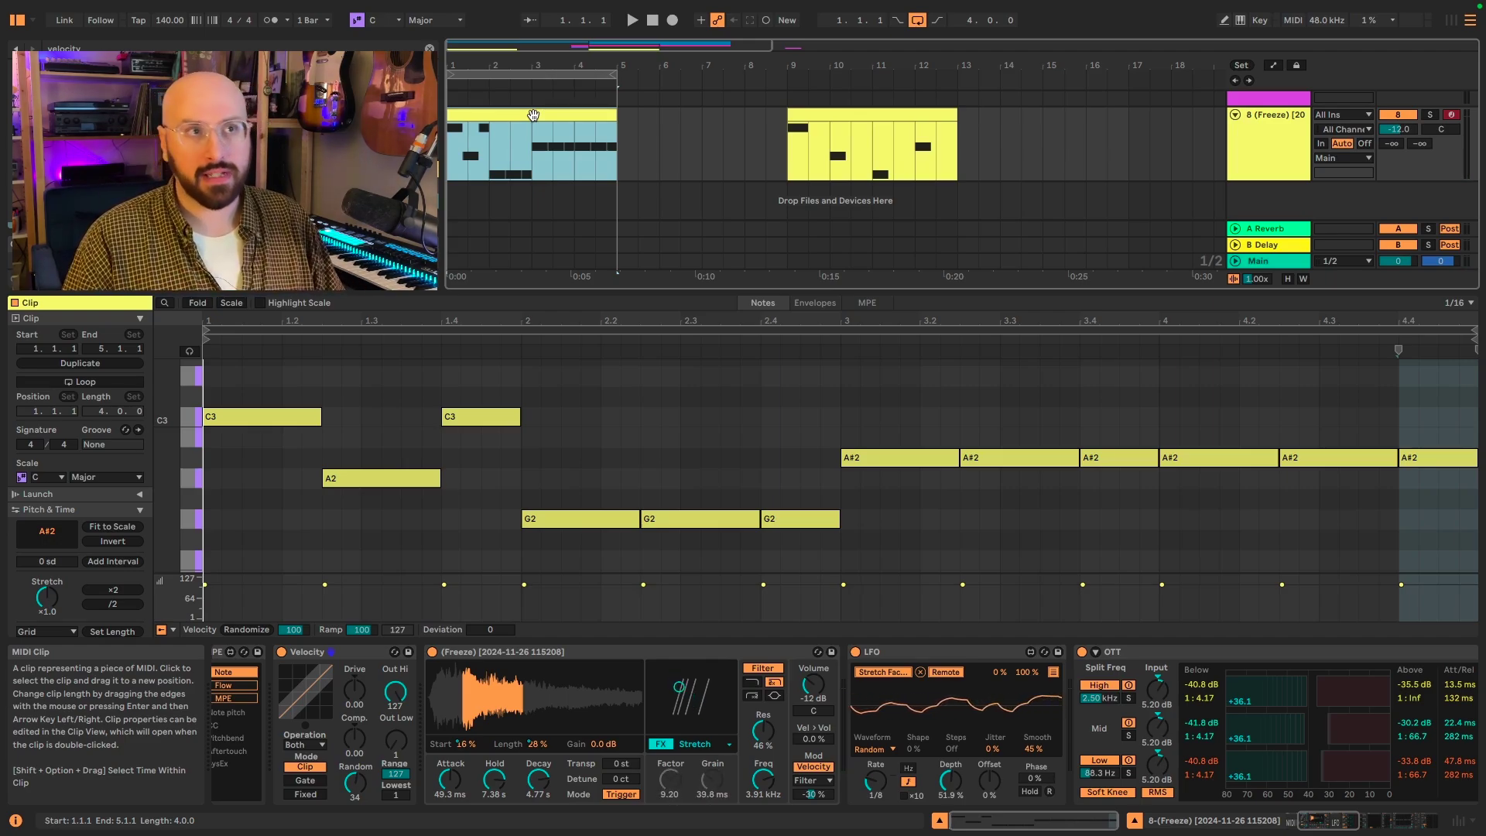
Insert an audio track directly below the 8 (Freeze) sampler track.
click(872, 144)
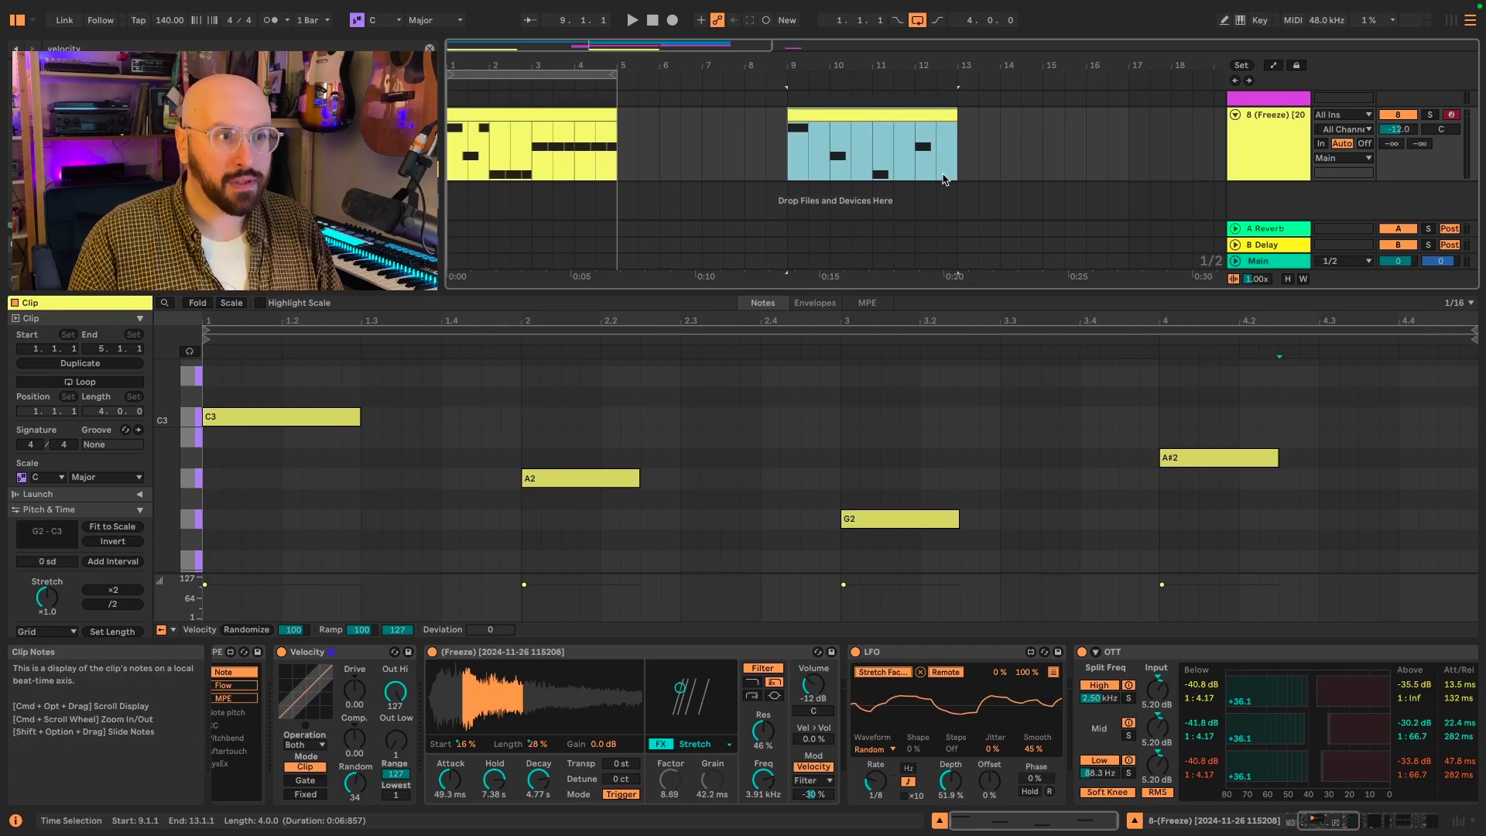
click(1274, 161)
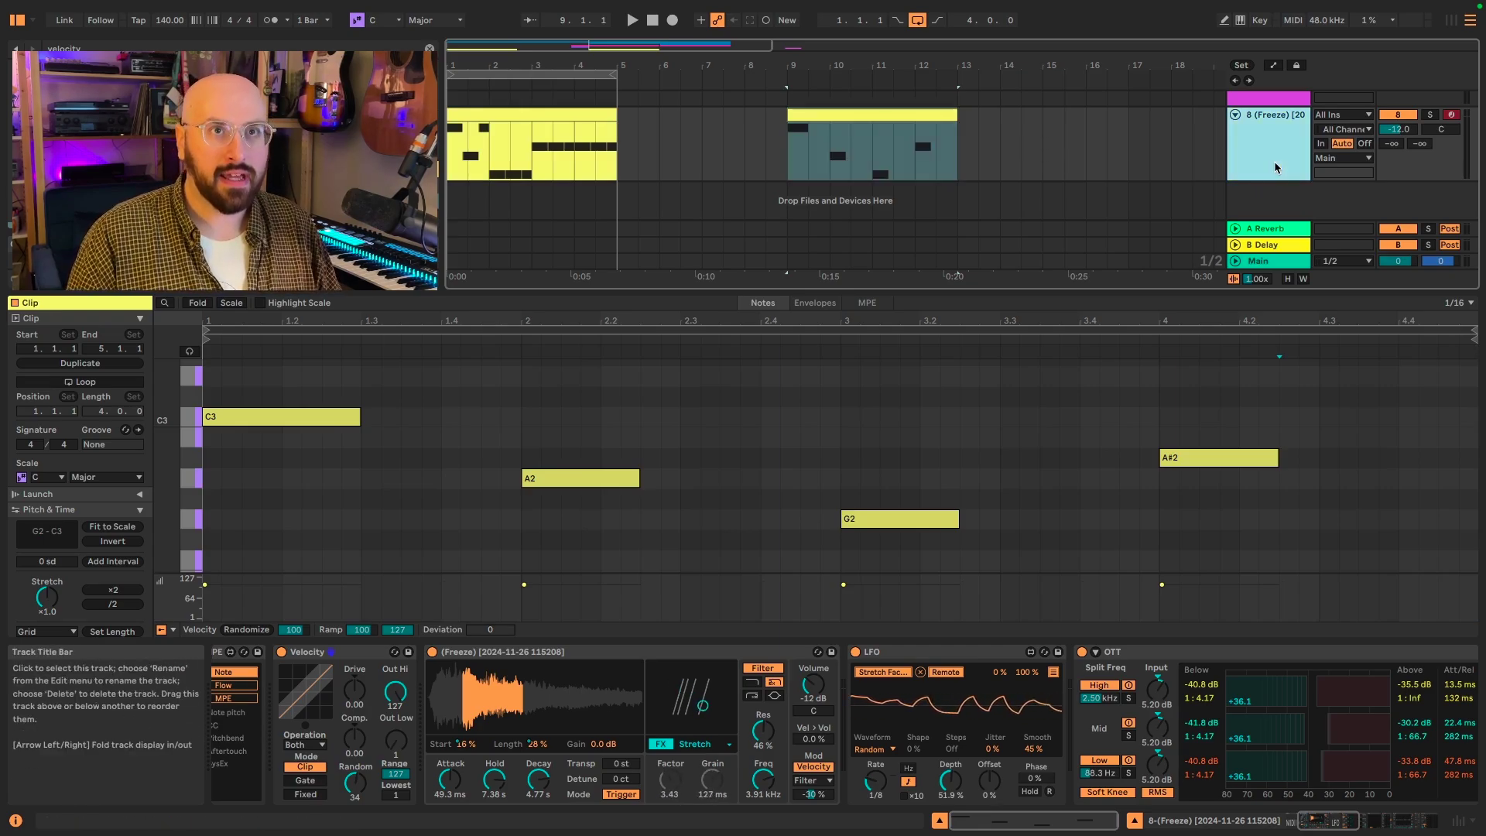
right_click(1273, 163)
key(Down)
key(Down)
key(Down)
key(Down)
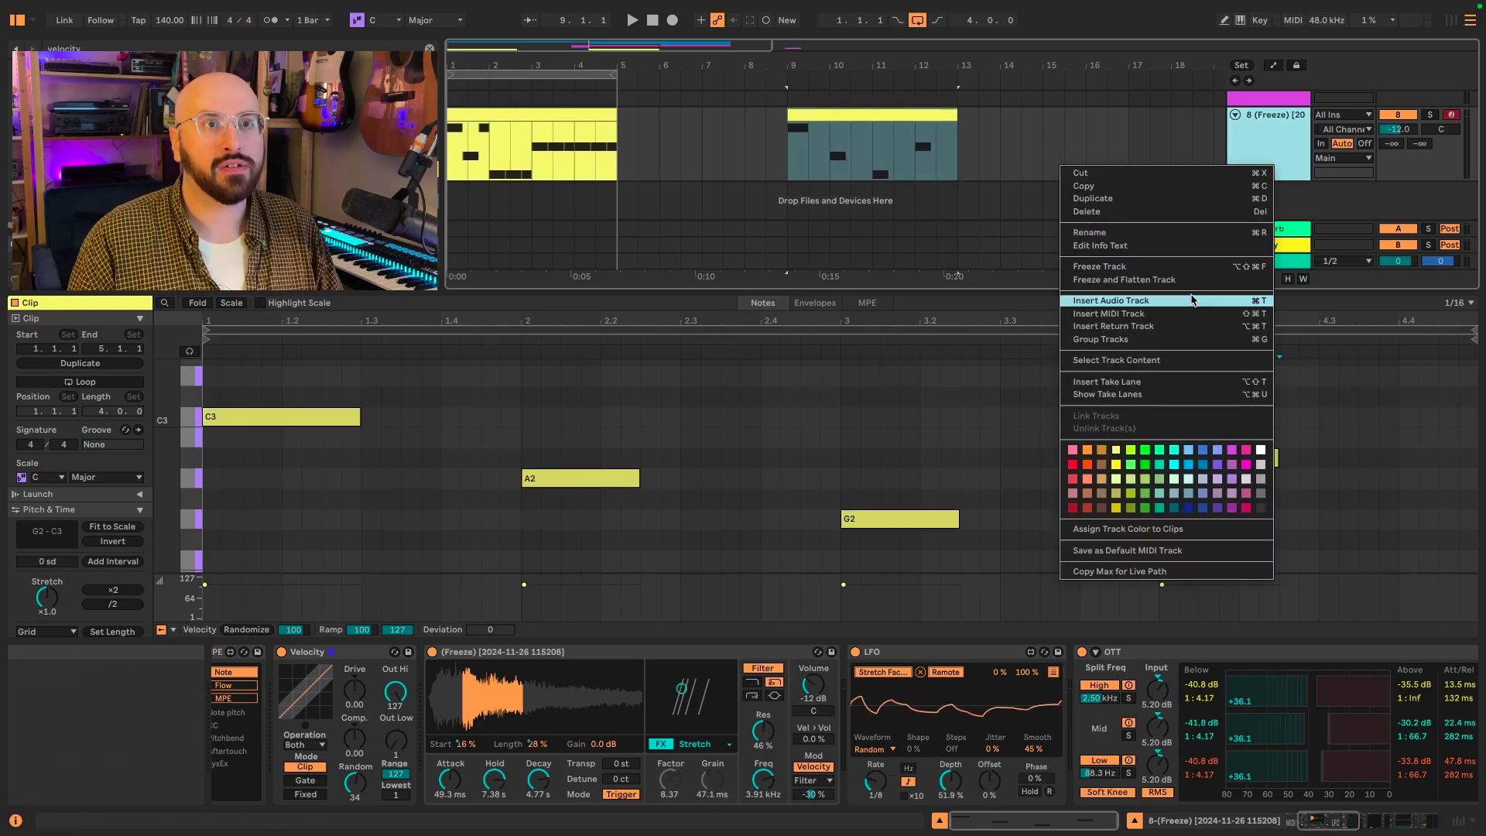
key(Return)
Rename the new audio track as DS Resample.
key(super+r)
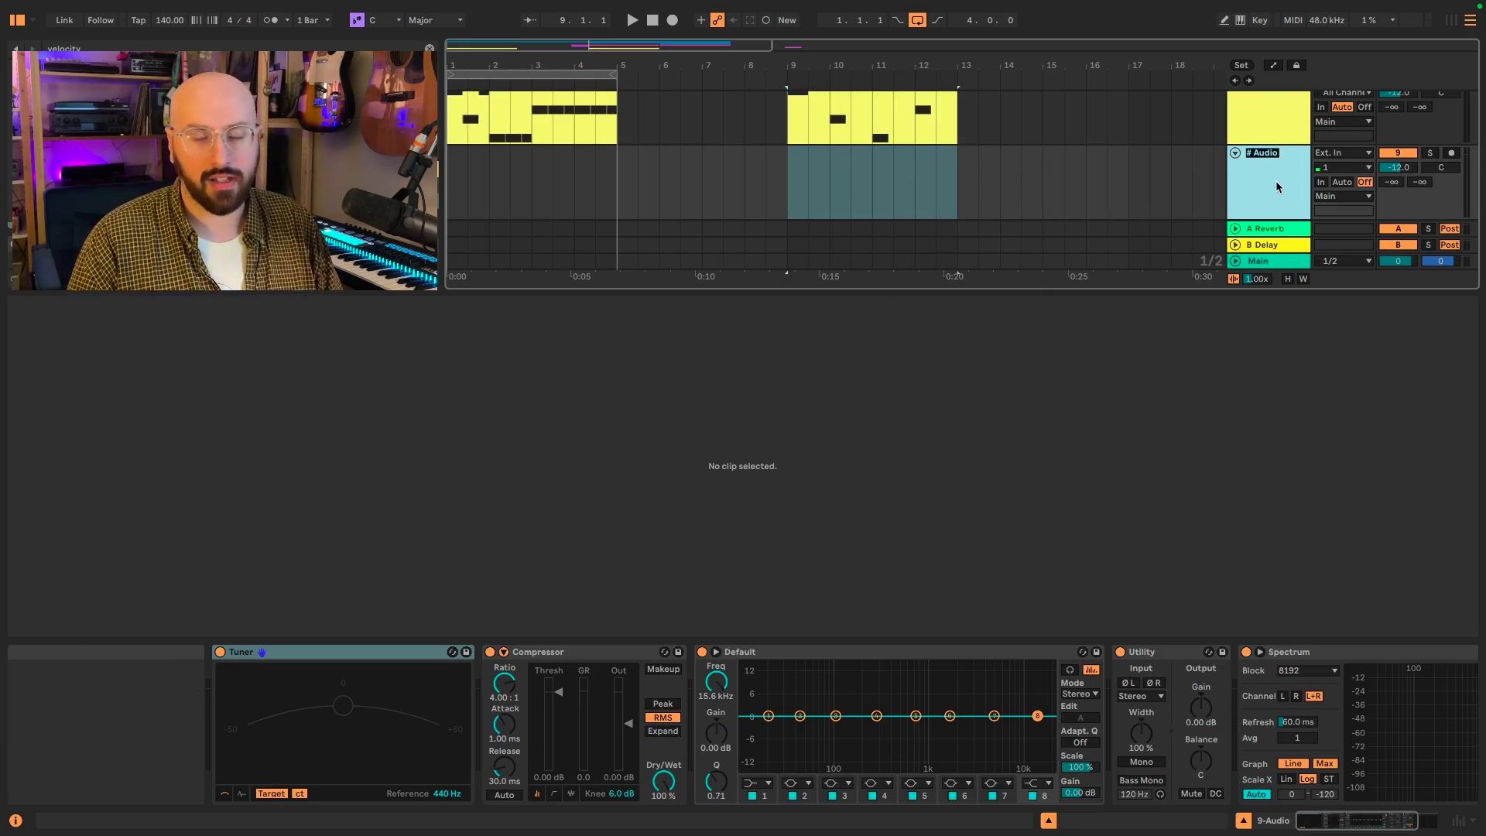
text(DS)
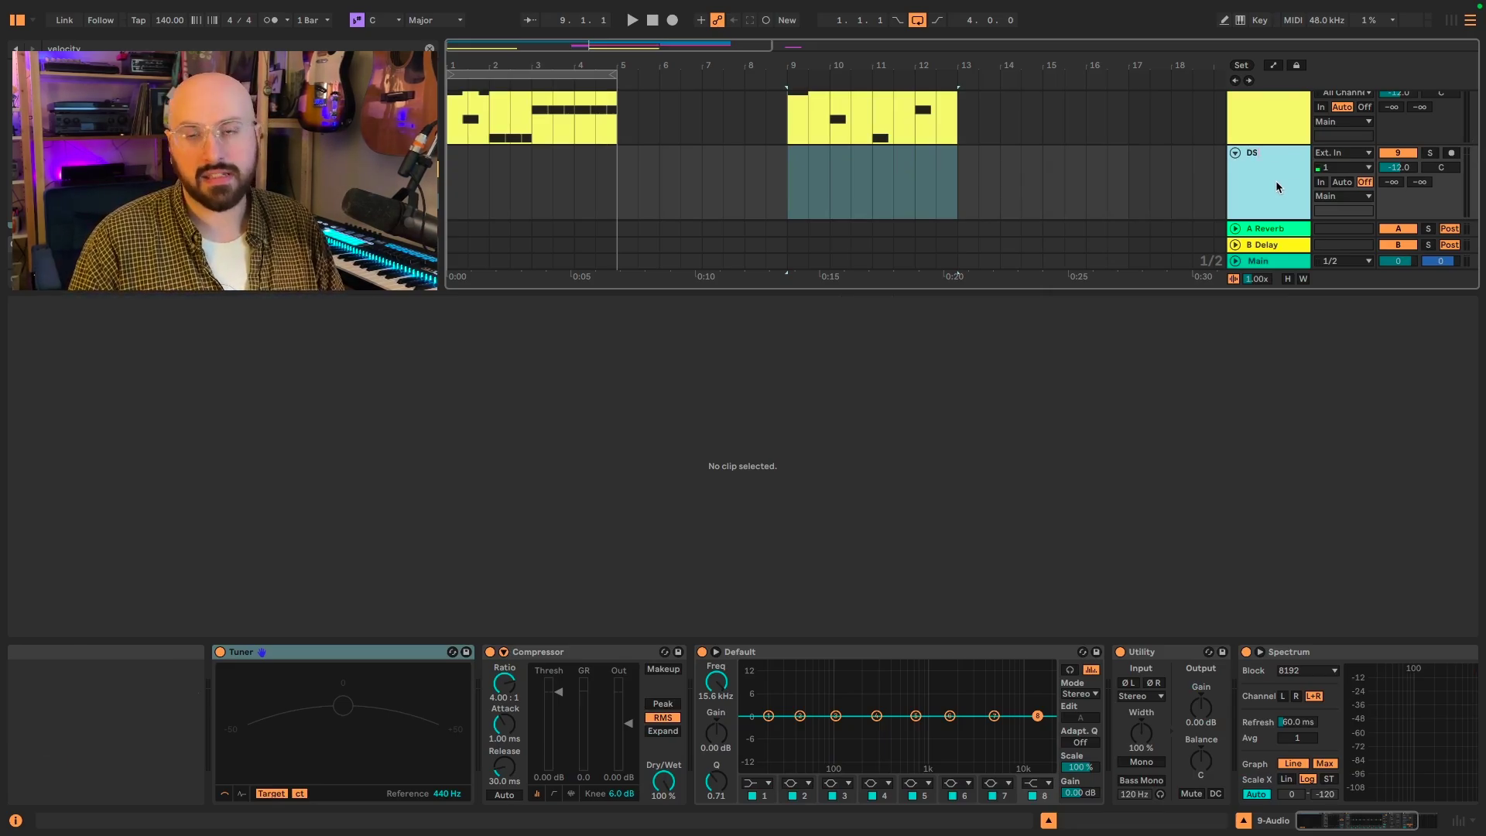
text( Resampl)
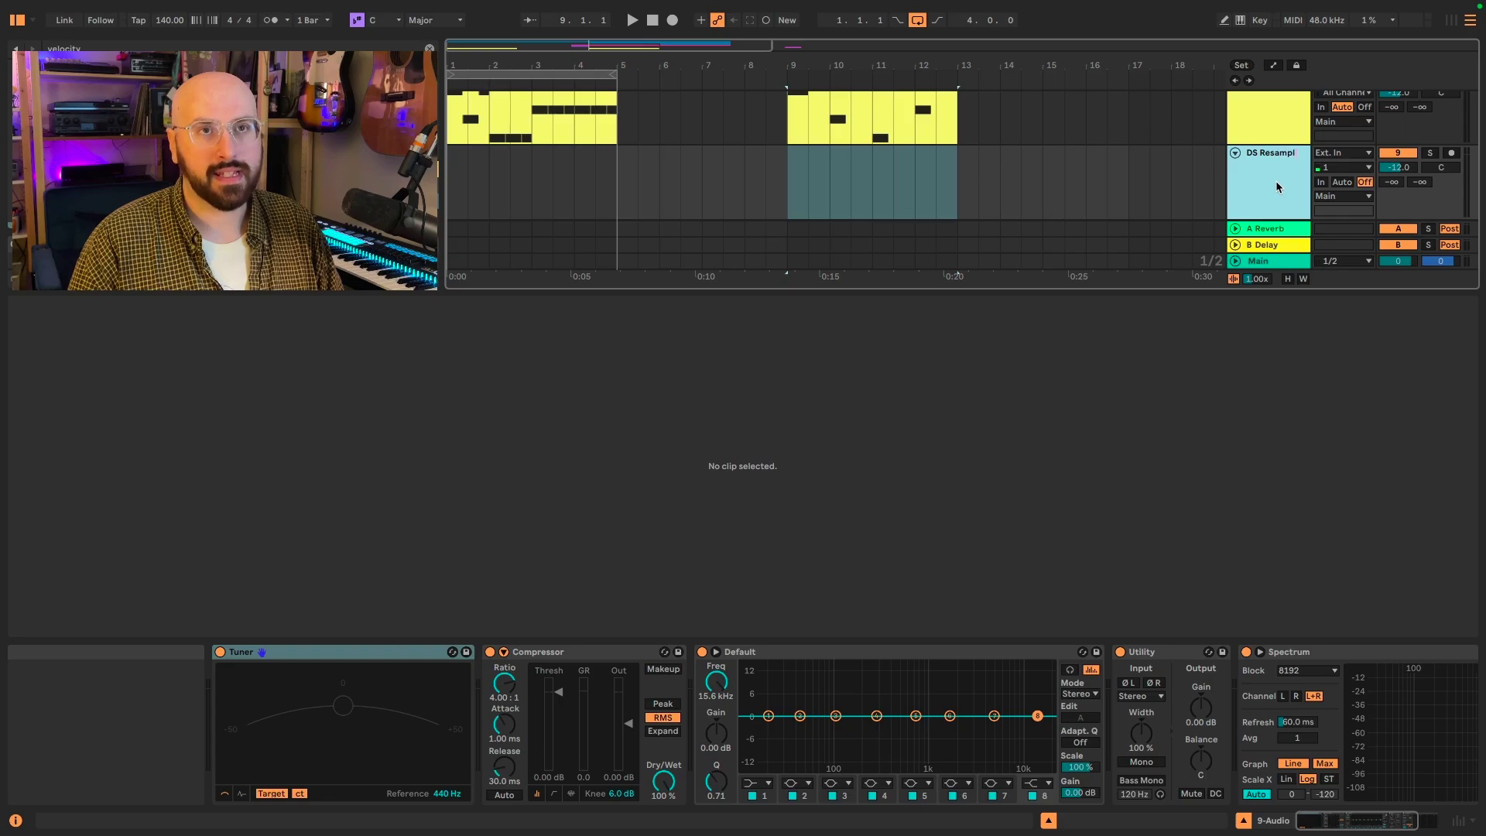
text(e)
key(Return)
scroll(1280, 164, up, 1)
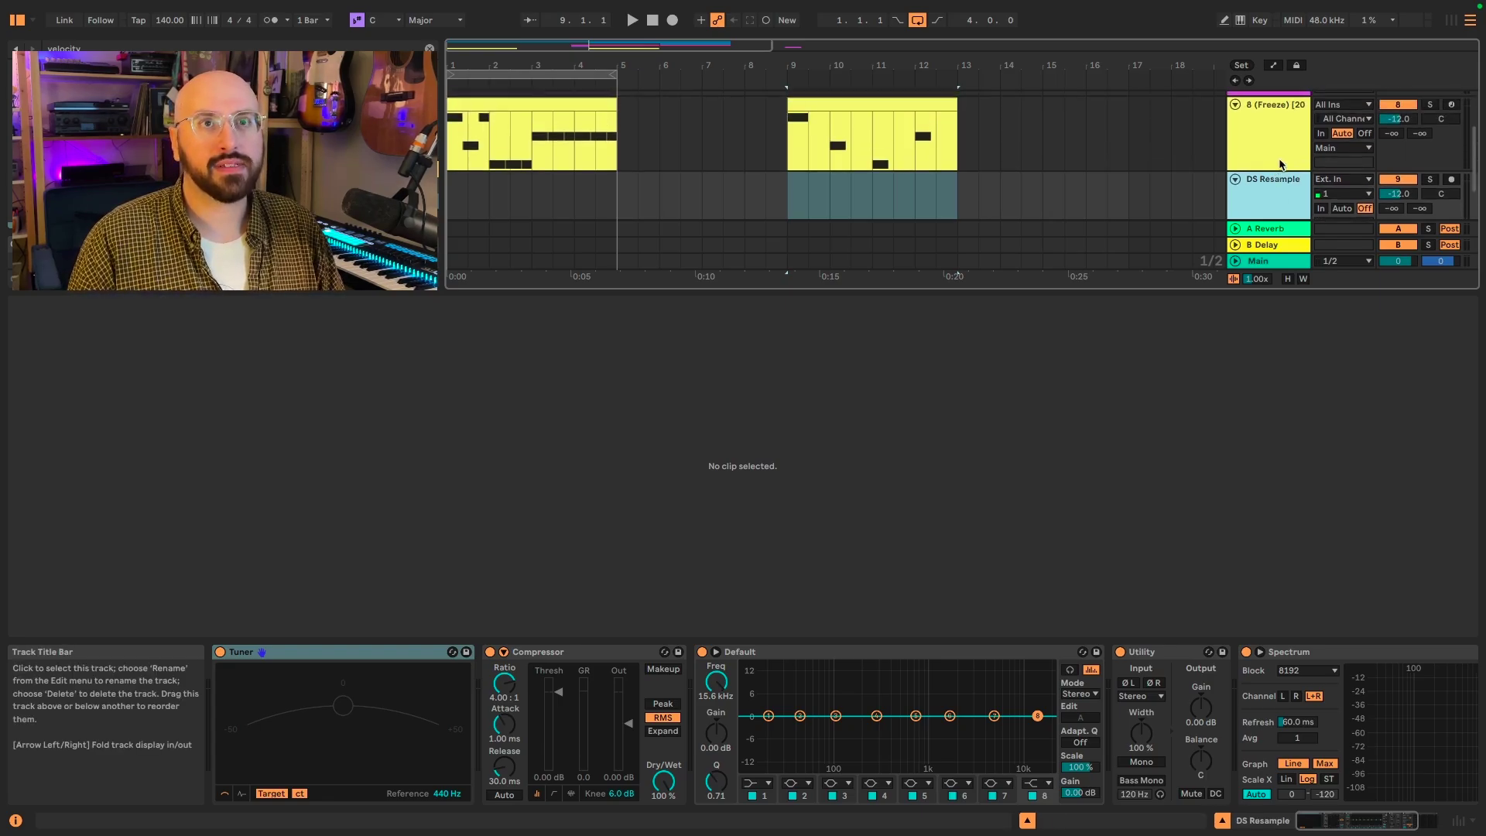
click(1341, 178)
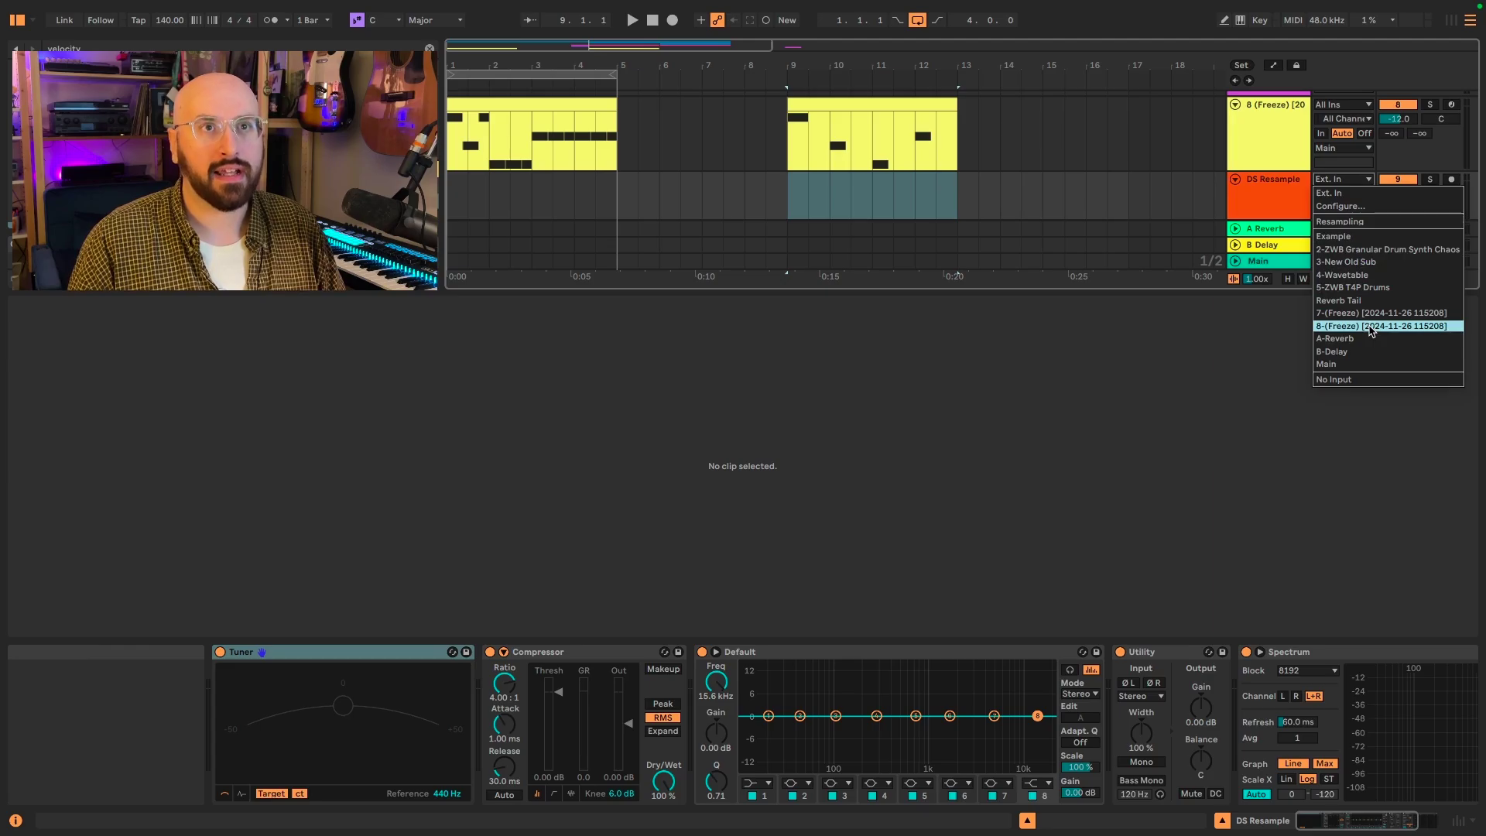
click(1370, 325)
click(1450, 179)
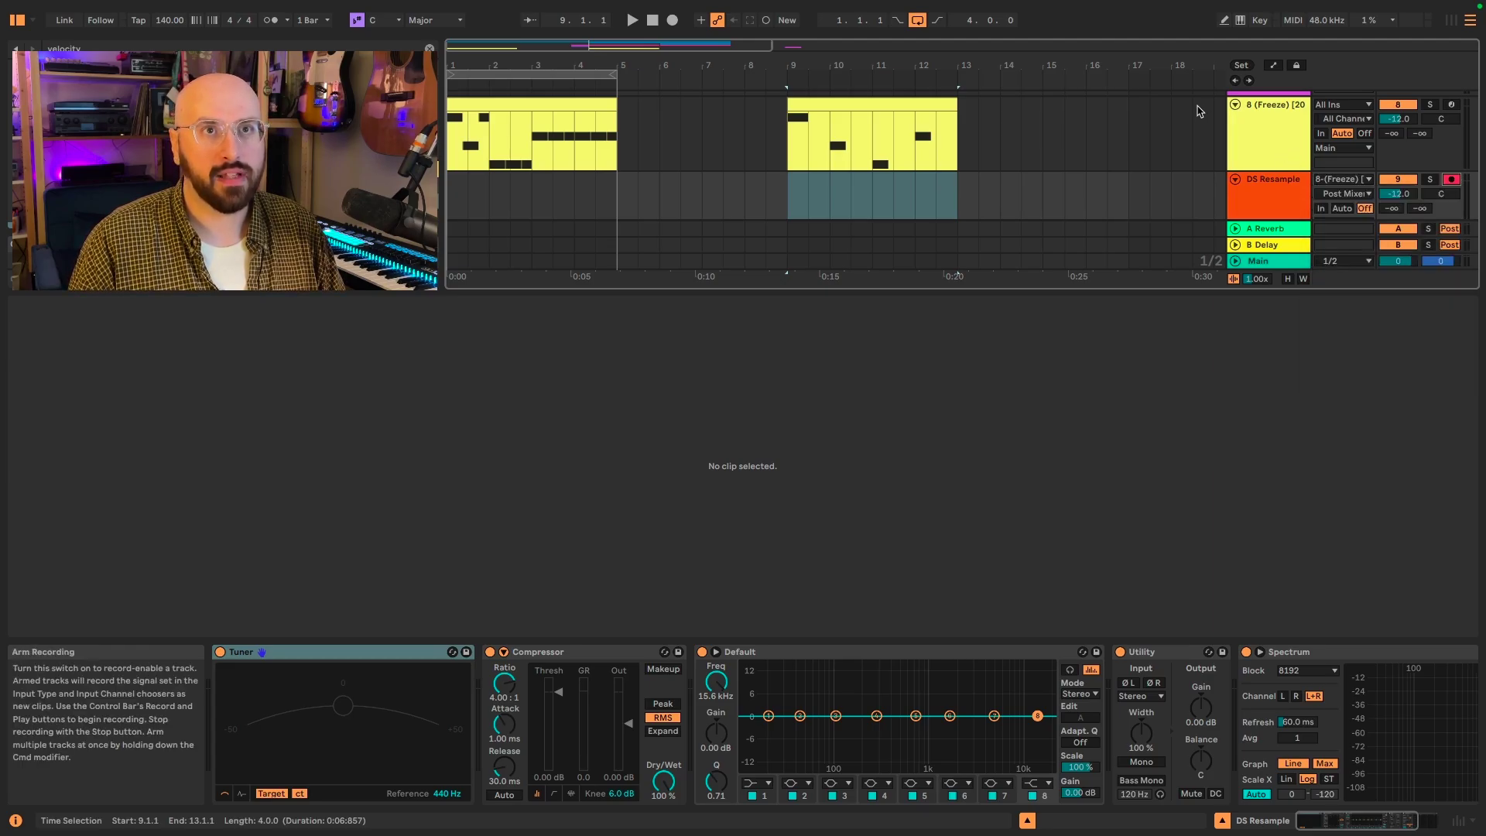
Record the sampler's bar 9 clip onto the DS Resample track from 9.1.1 to just past bar 13 and open the recorded audio clip.
key(Up)
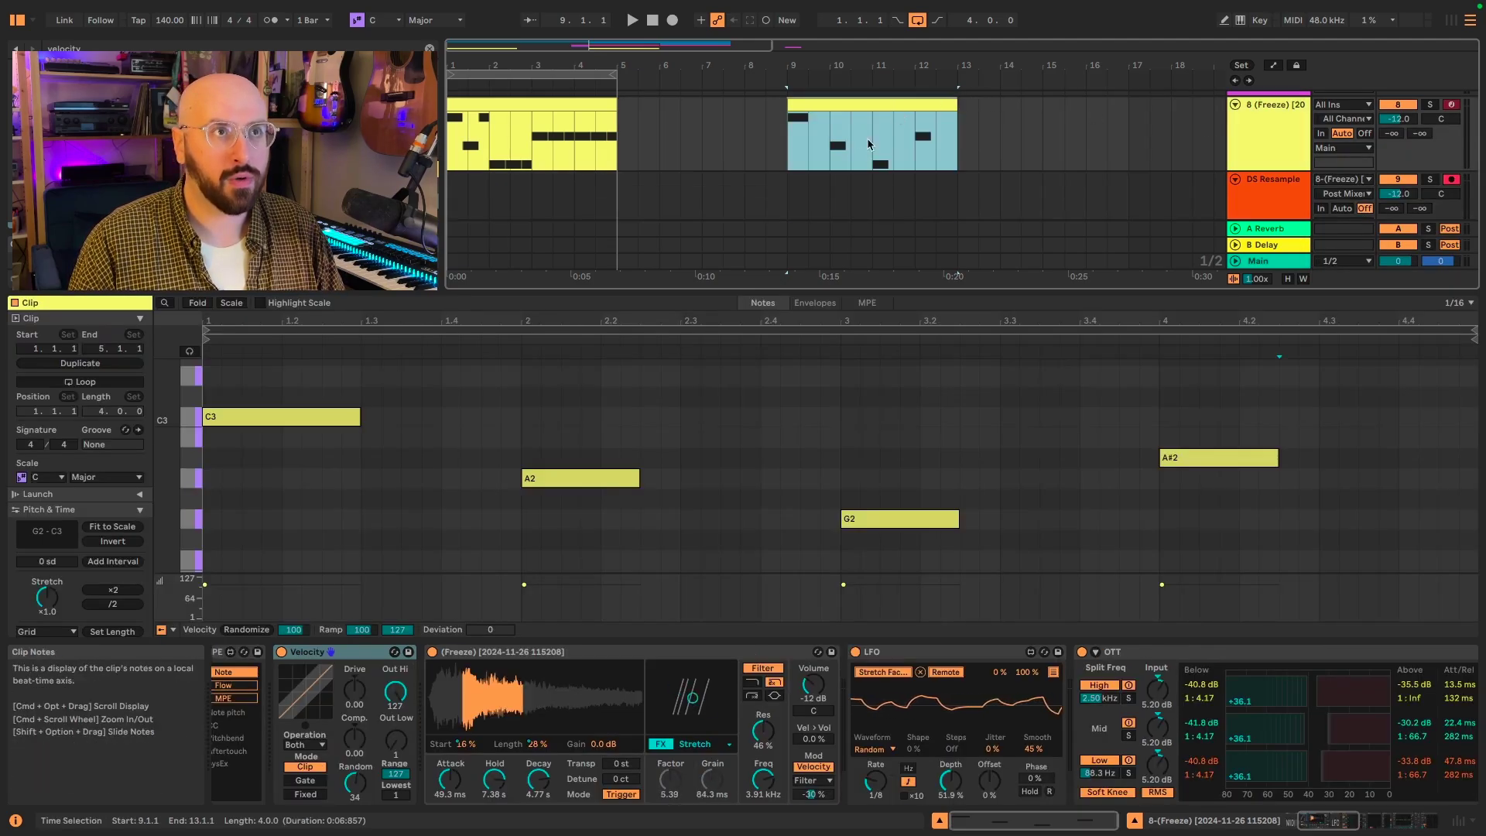
click(787, 193)
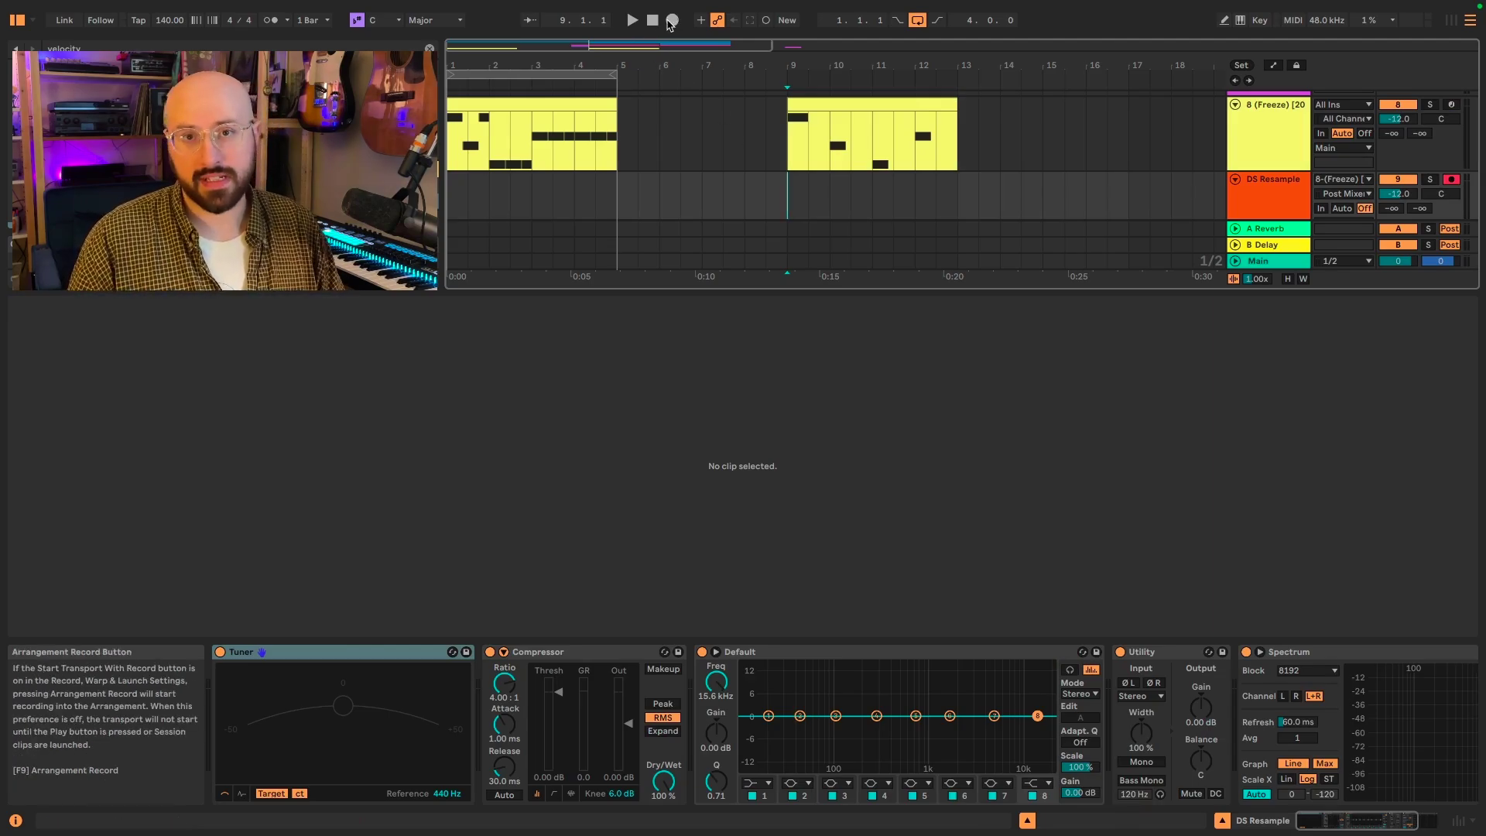
click(671, 21)
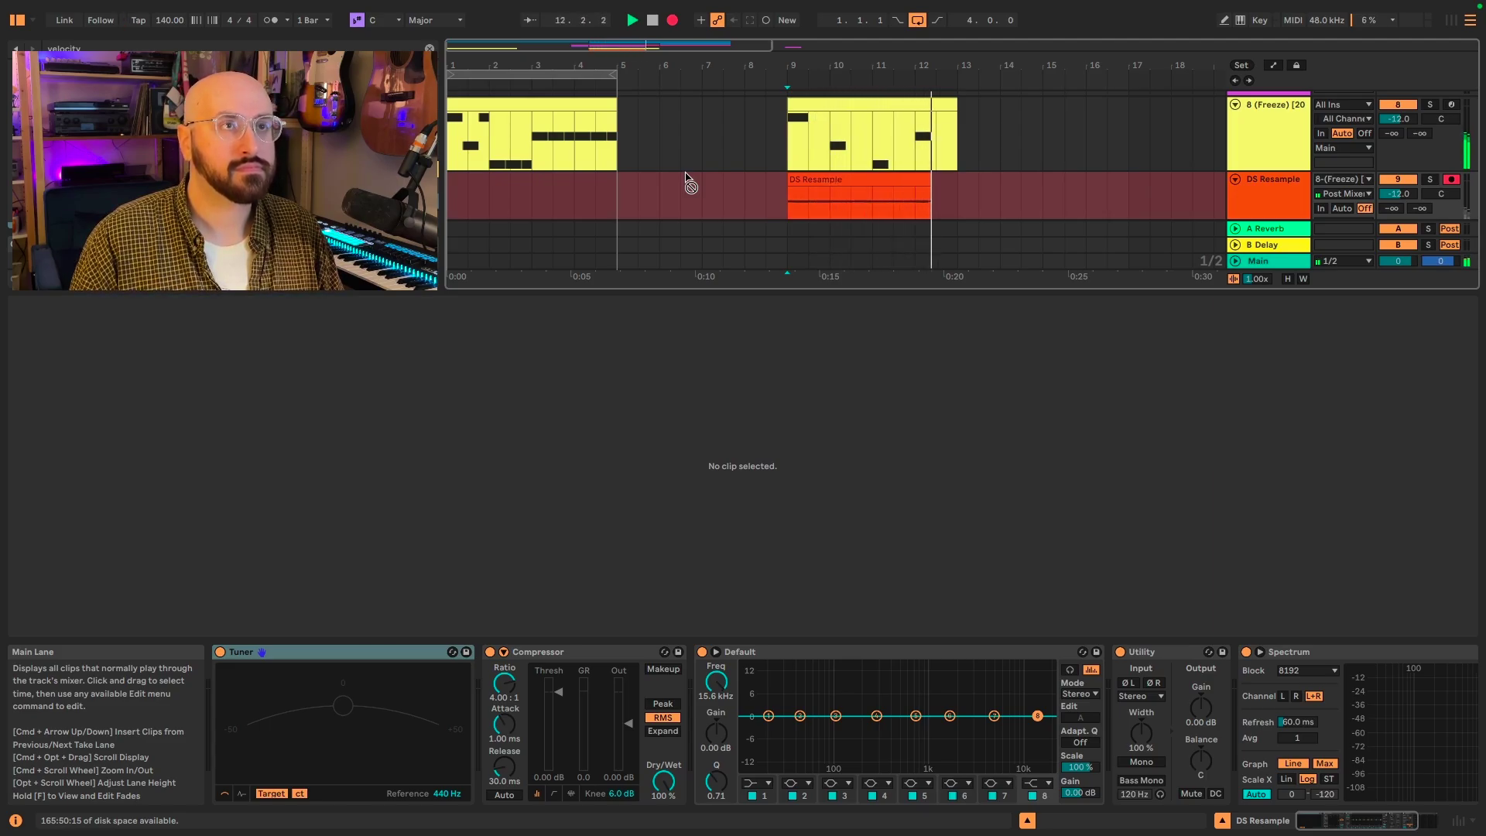
key(space)
click(859, 175)
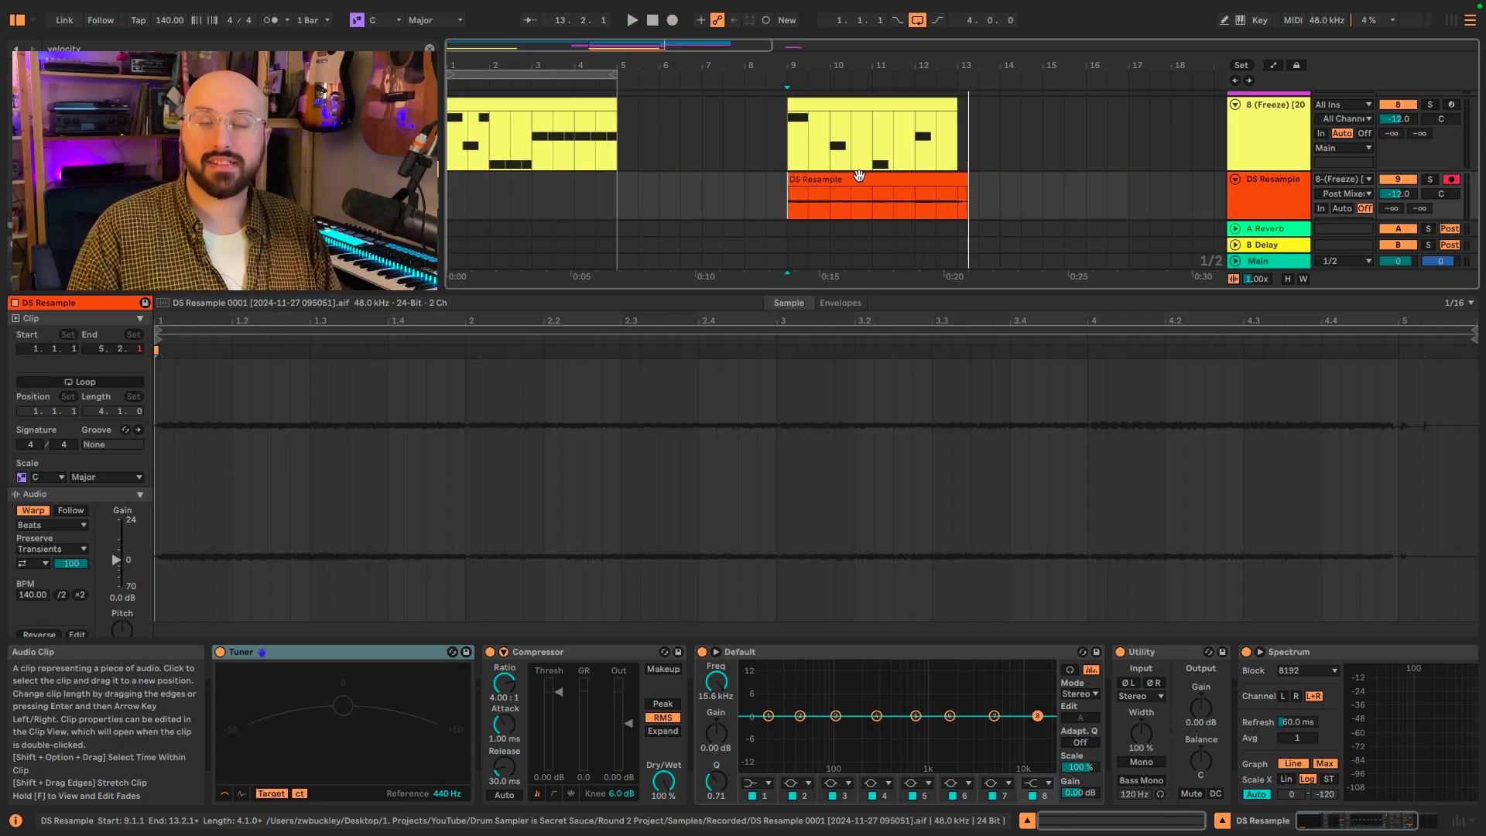
click(859, 175)
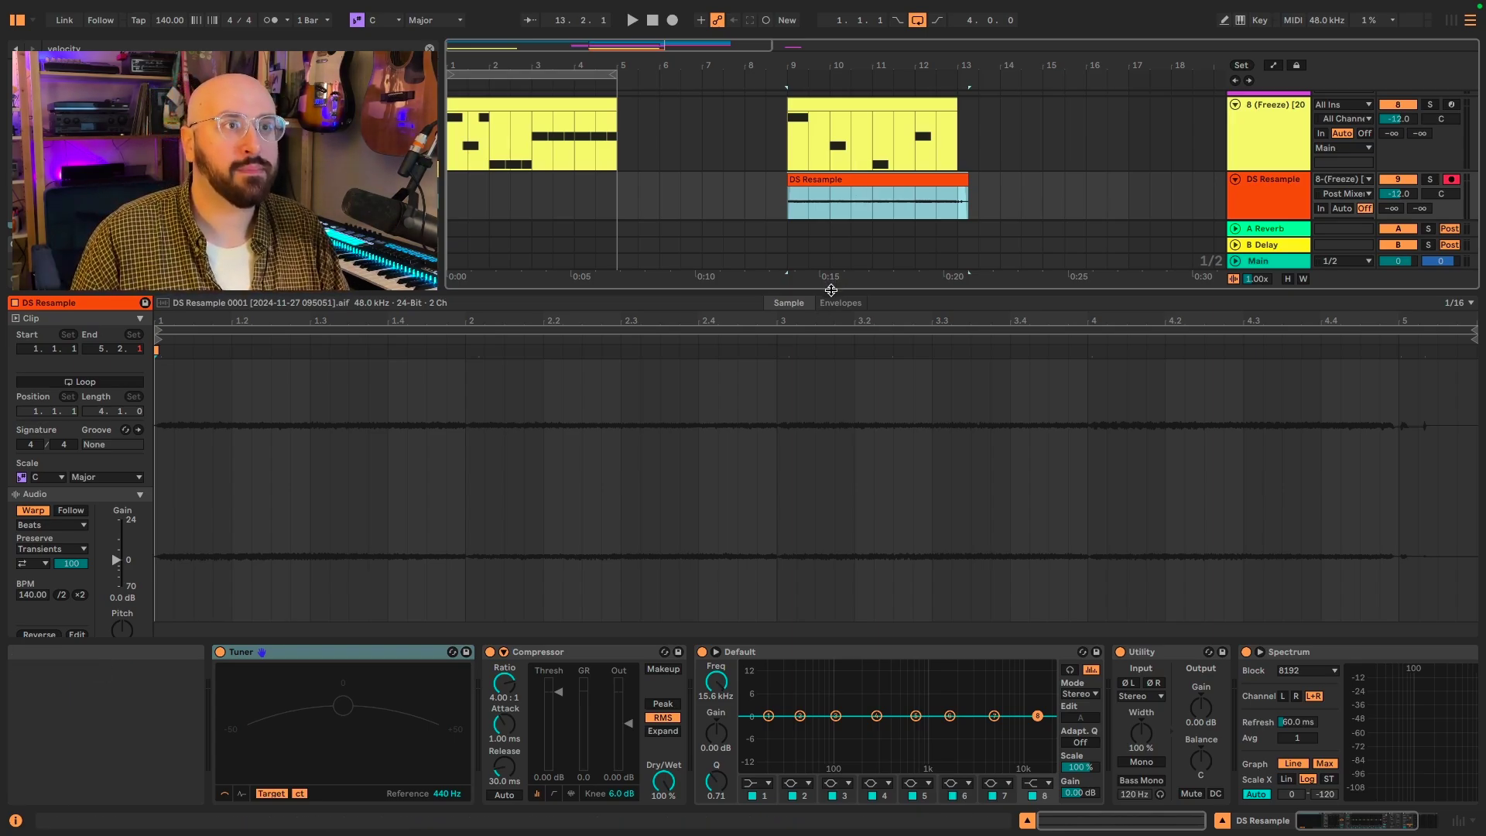
Enlarge the arrangement area, unfold the Example group track and activate it.
drag(830, 287, 830, 427)
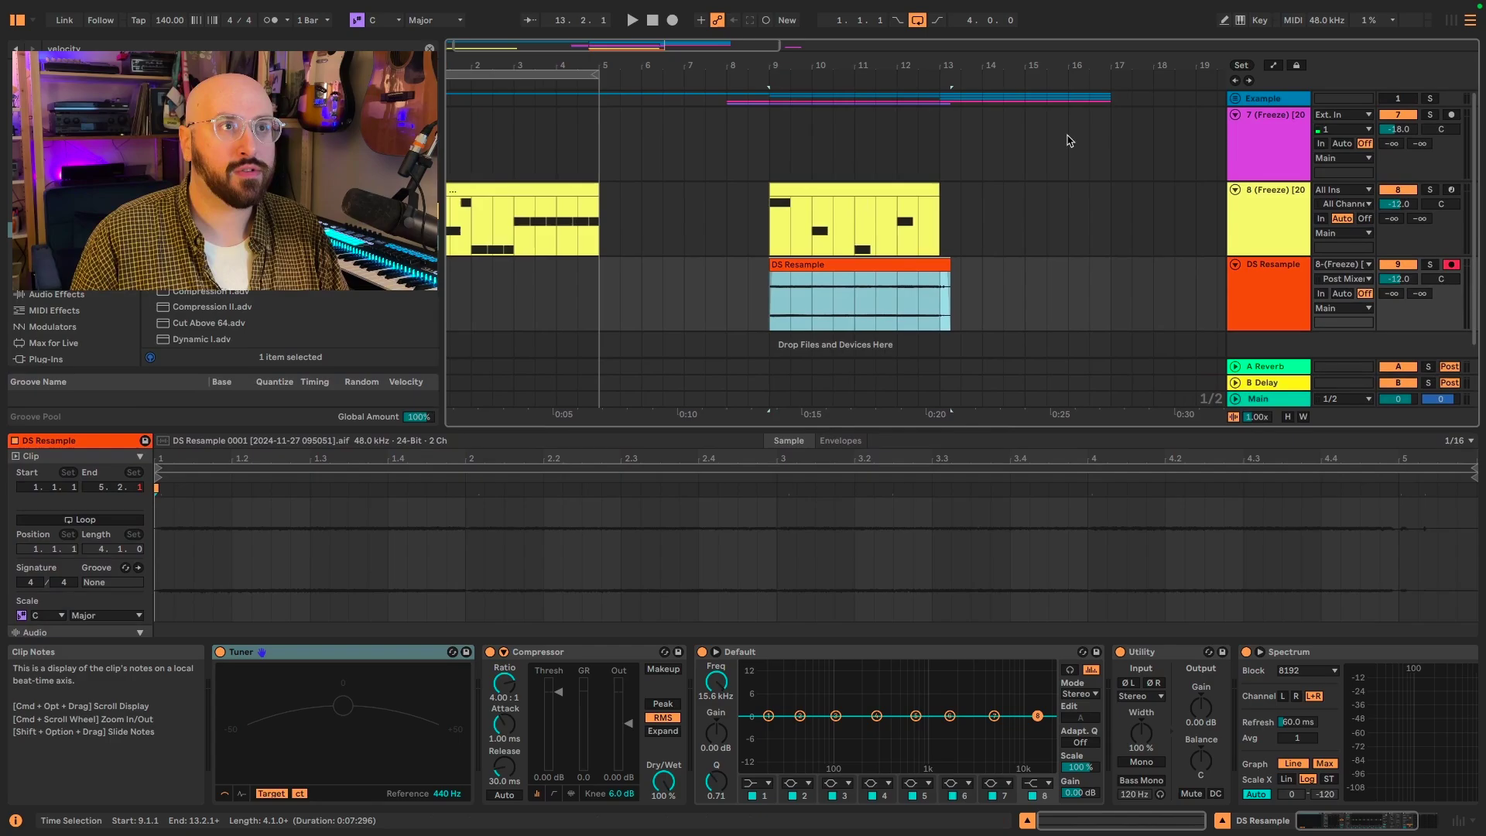
click(1235, 98)
click(1398, 100)
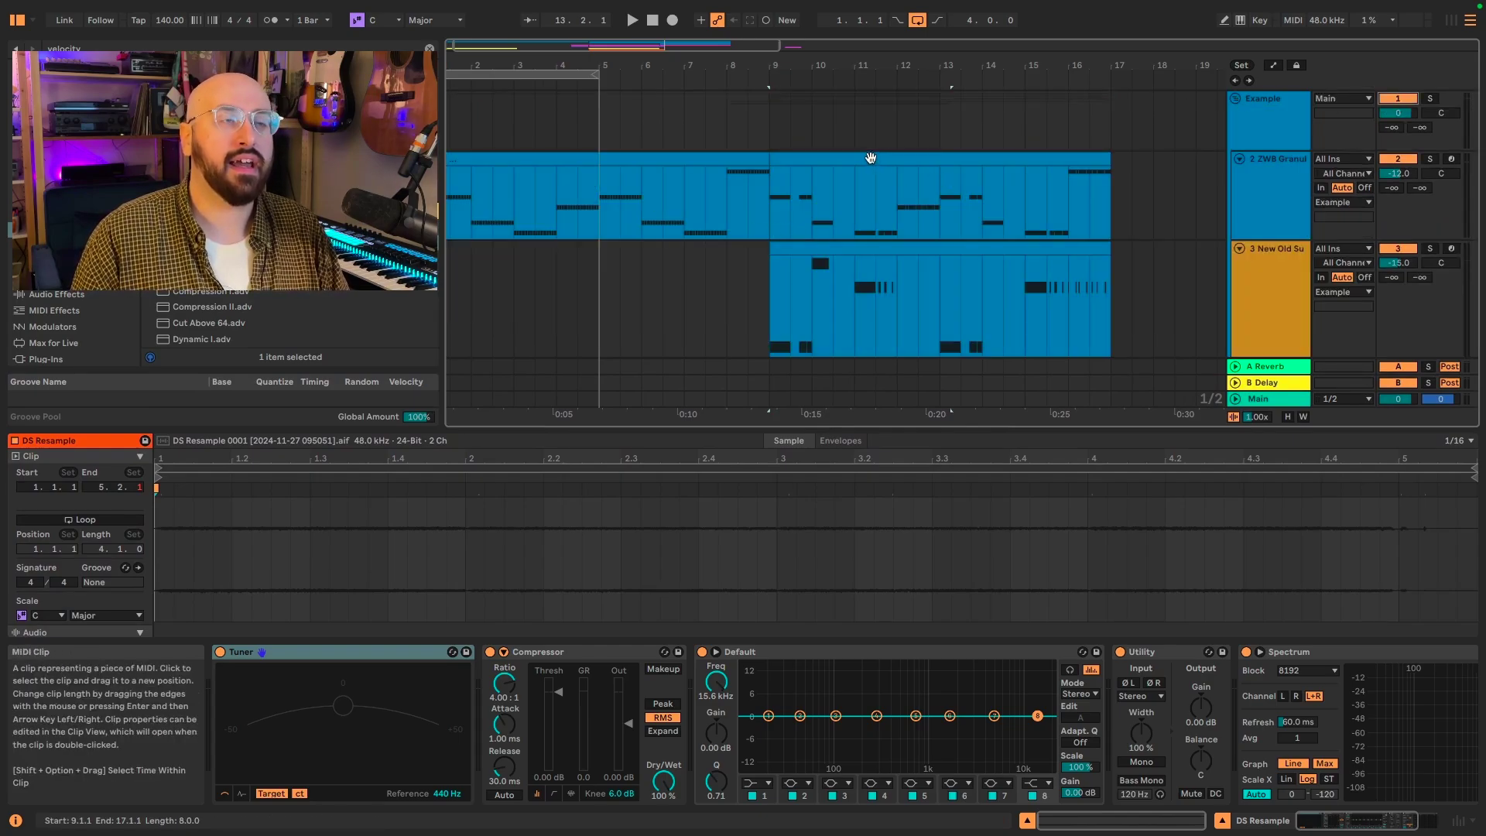
Open the bar 9 MIDI clip on the 2-ZWB Granular Drum Synth Chaos track and examine its notes and the rack's macro controls.
click(872, 158)
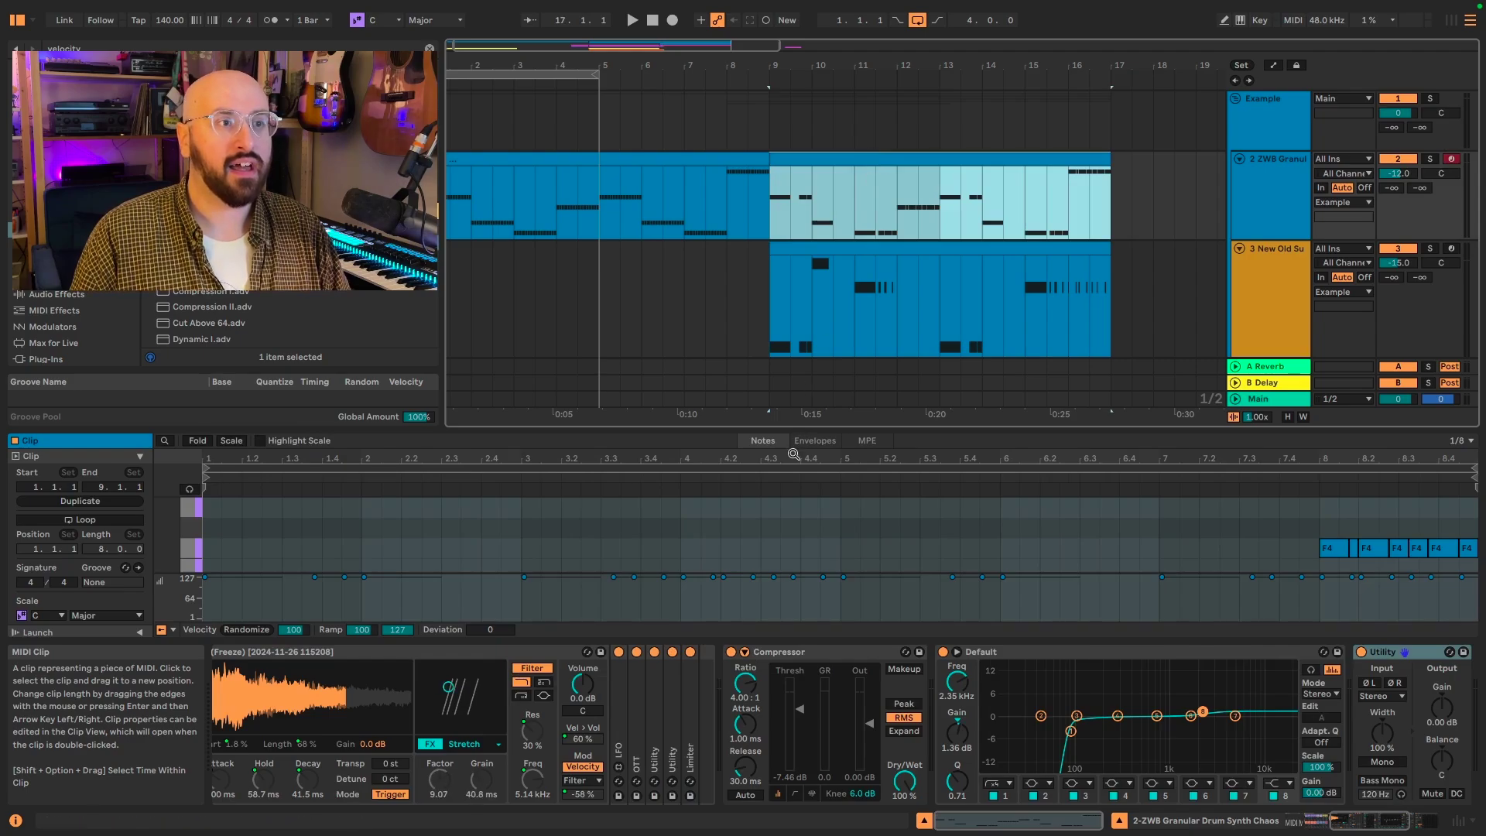
drag(795, 428, 806, 178)
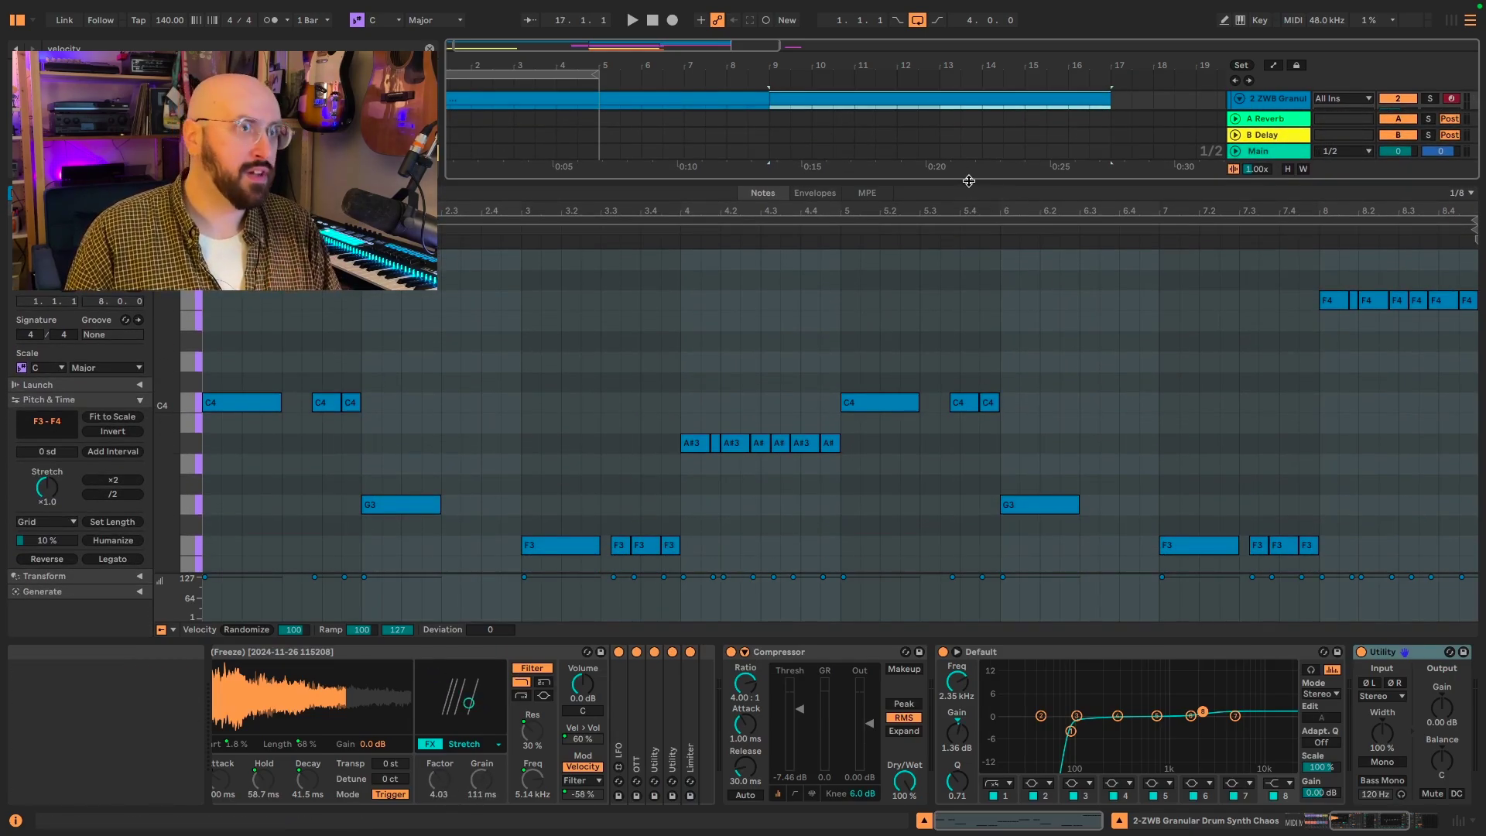
drag(967, 180, 890, 279)
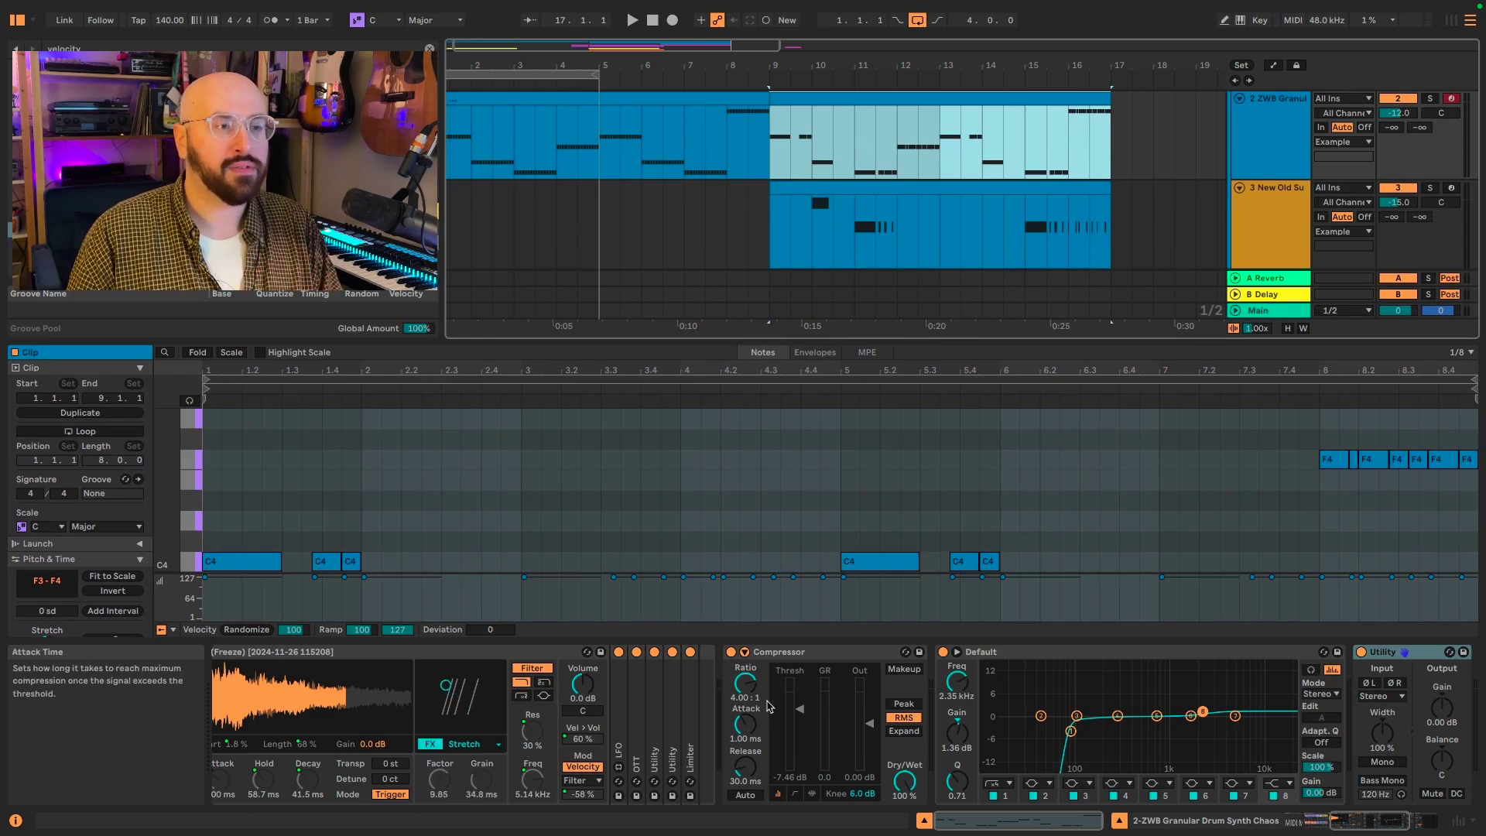
scroll(942, 682, left, 5)
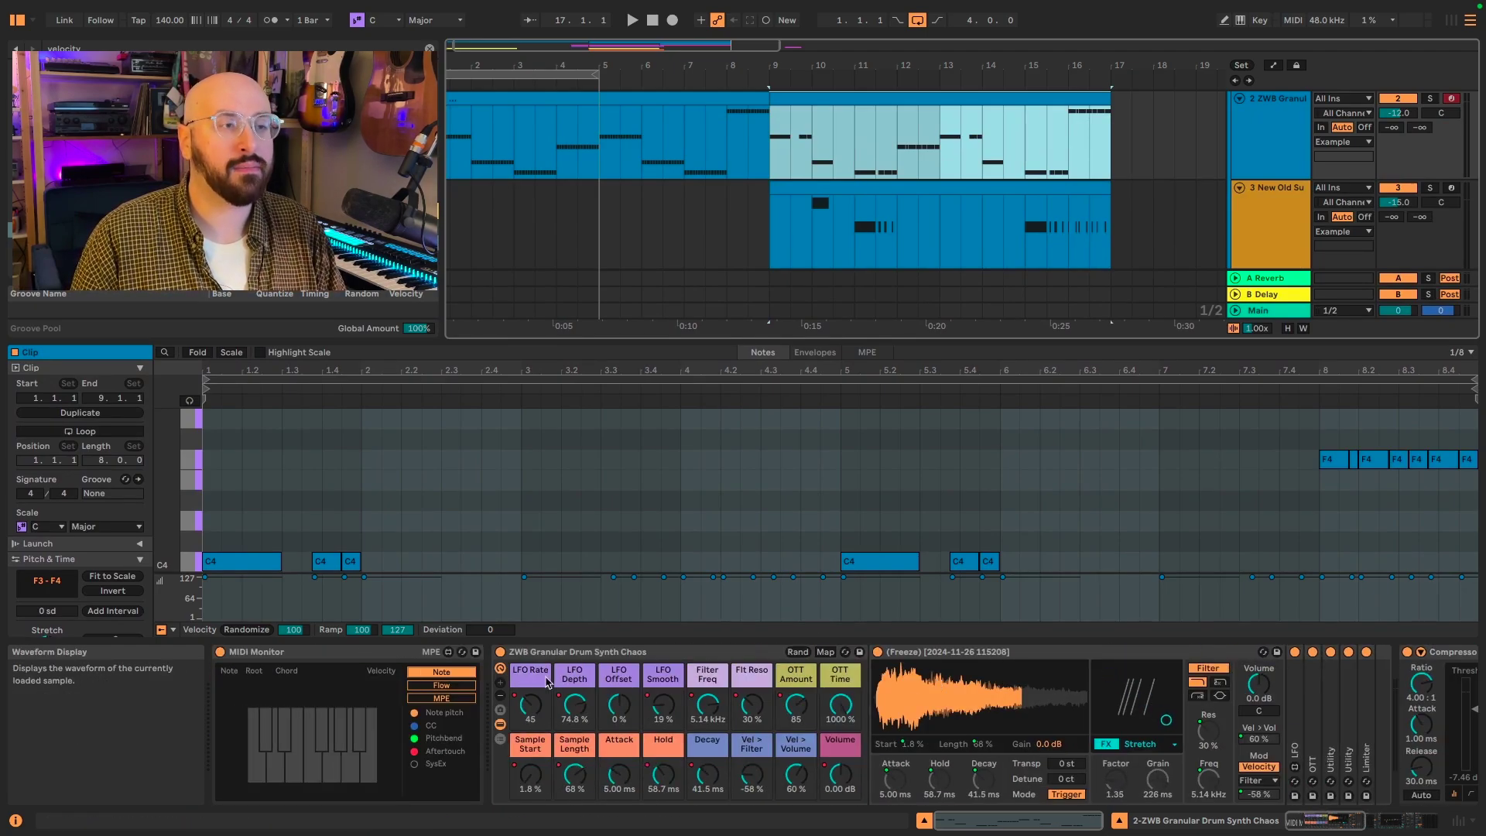